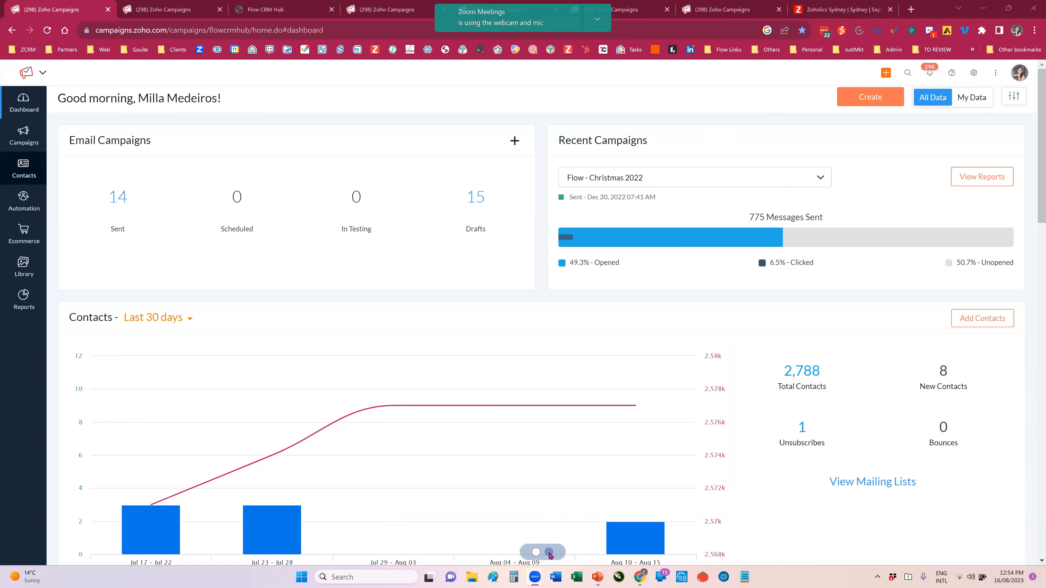
Step: Remove the Contacts and Next 24 Hours Activities widgets from page 1 of the dashboard
{"action": "left_click", "coordinate": [551, 557]}
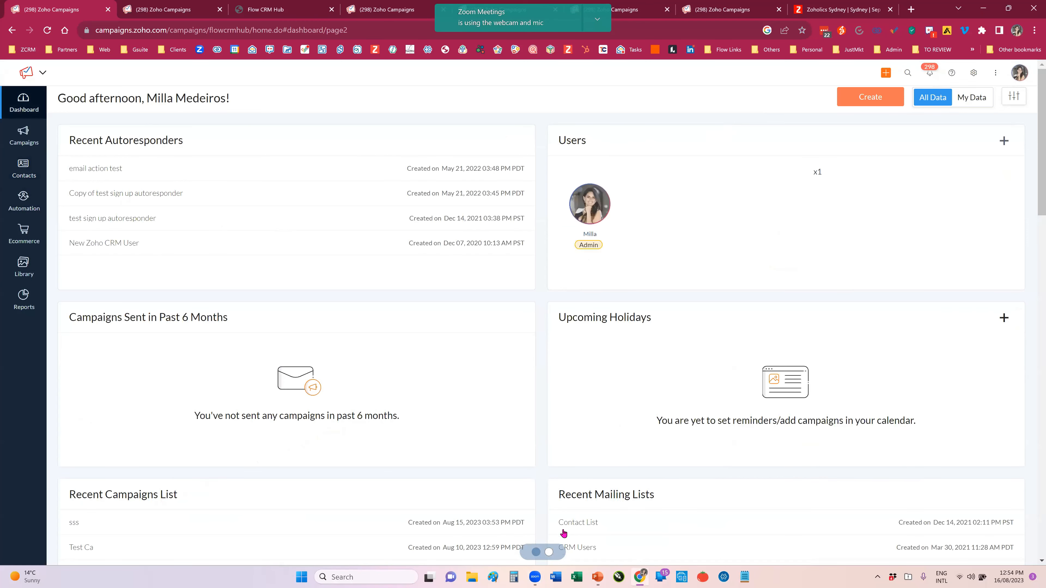
{"action": "left_click", "coordinate": [535, 554]}
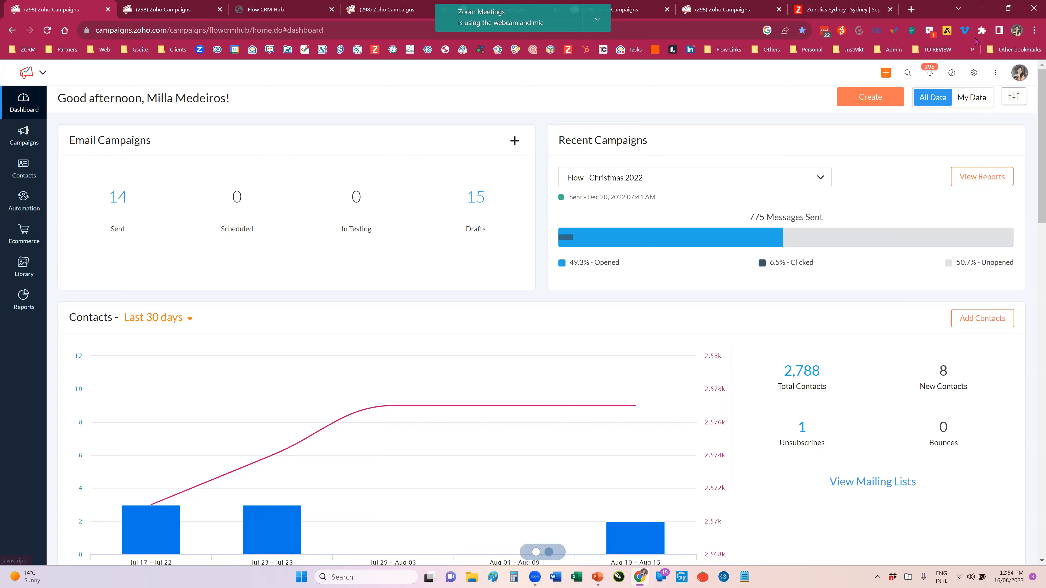
{"action": "left_click", "coordinate": [1016, 97]}
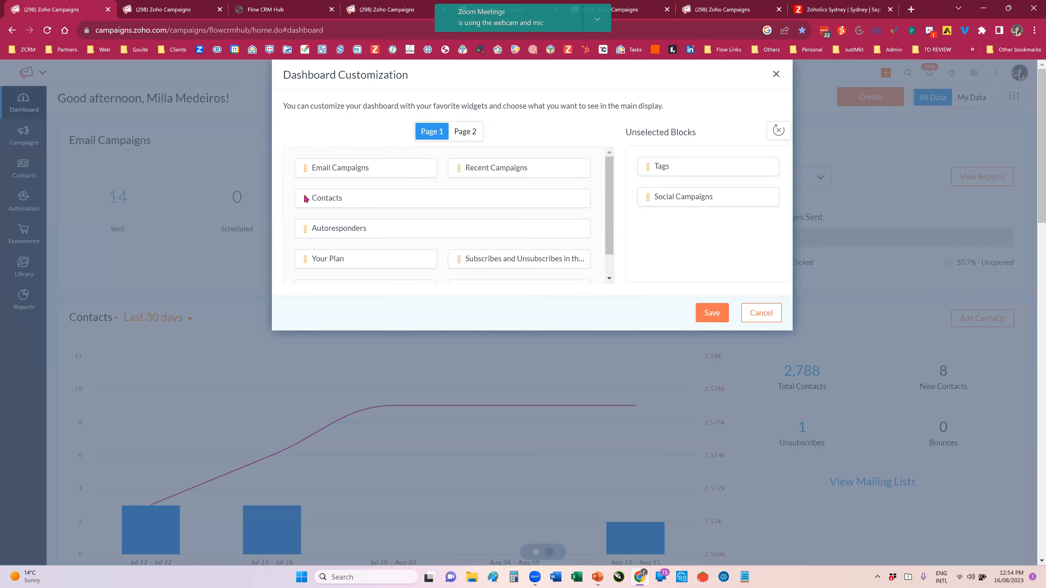
{"action": "left_click_drag", "start_coordinate": [628, 214], "coordinate": [708, 229]}
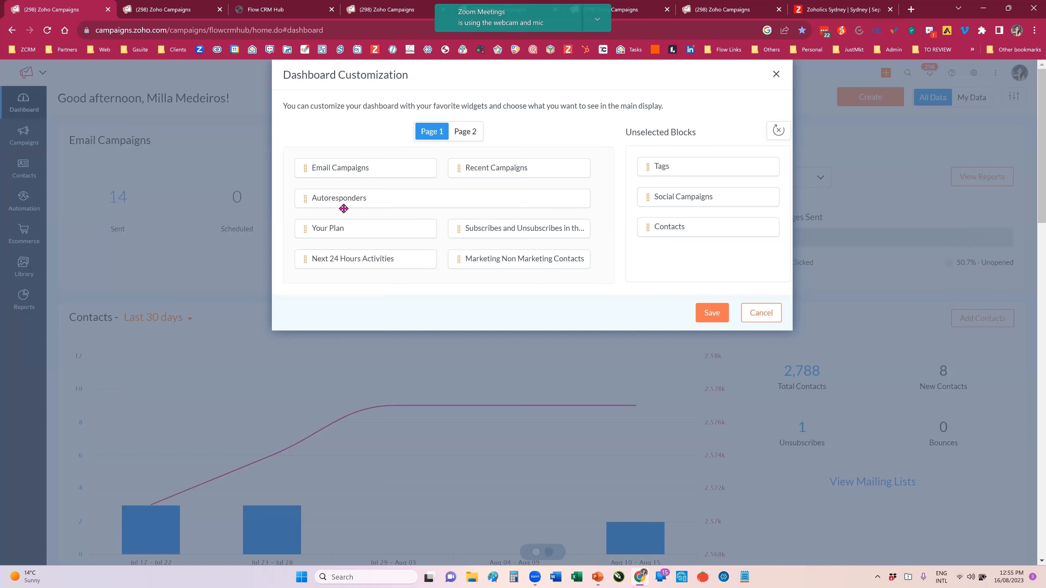
{"action": "left_click_drag", "start_coordinate": [432, 259], "coordinate": [652, 251]}
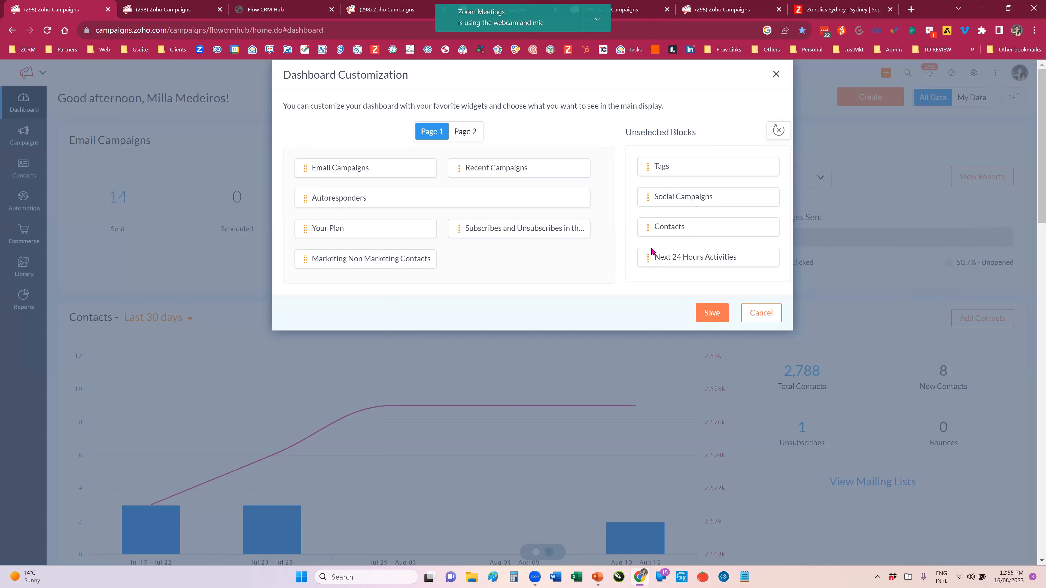
Step: Place the unselected Contacts widget on page 2 of the dashboard and save the customization
{"action": "left_click", "coordinate": [466, 132]}
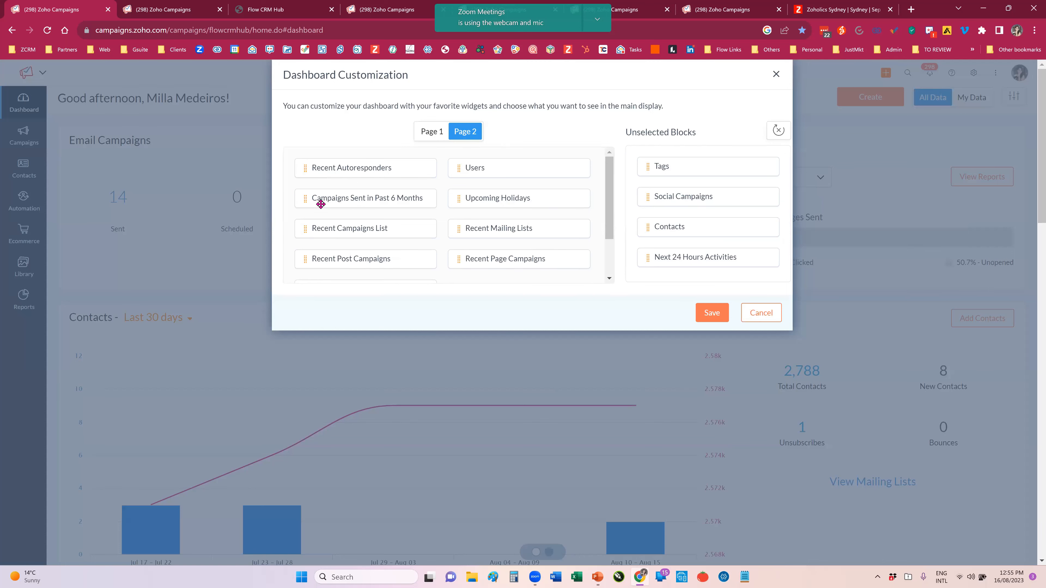
{"action": "scroll", "coordinate": [363, 216], "scroll_direction": "down", "scroll_amount": 2}
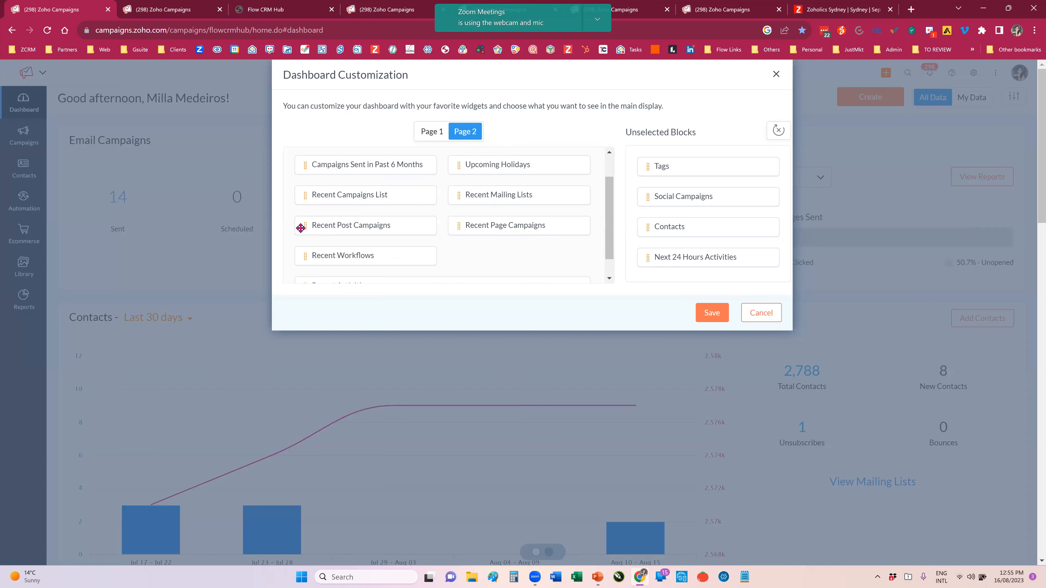
{"action": "left_click_drag", "start_coordinate": [645, 231], "coordinate": [535, 243]}
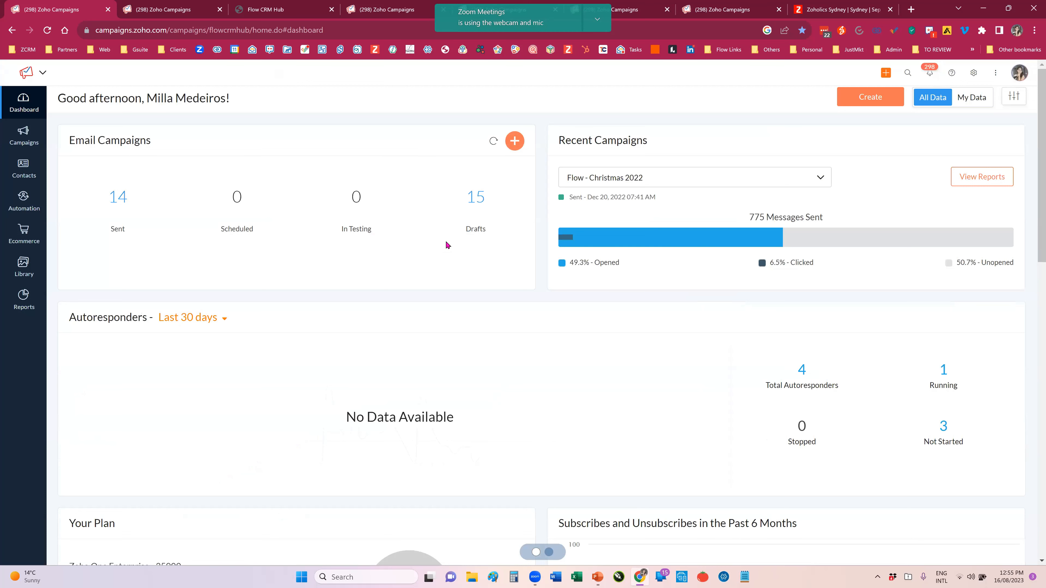
Step: Review the dashboard's autoresponder, plan usage, subscription and marketing contact widgets, down to the tips and resources
{"action": "scroll", "coordinate": [447, 245], "scroll_direction": "down", "scroll_amount": 5}
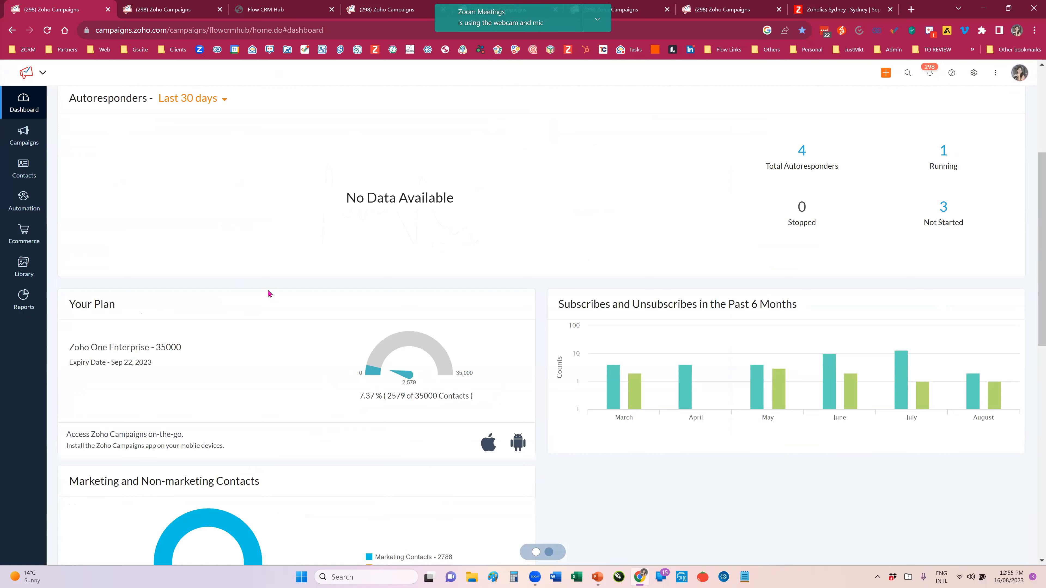
{"action": "scroll", "coordinate": [852, 217], "scroll_direction": "down", "scroll_amount": 1}
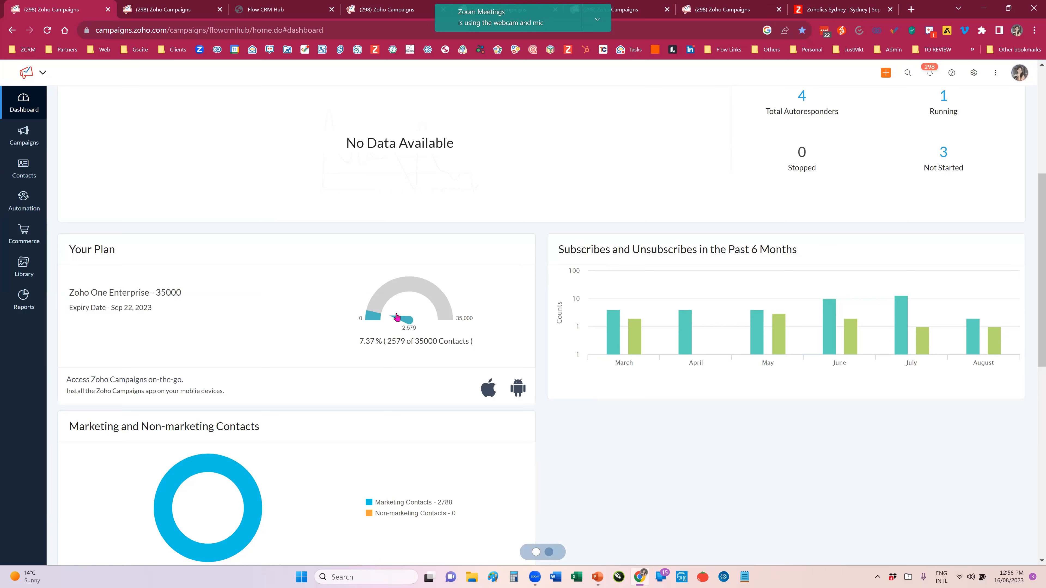
{"action": "mouse_move", "coordinate": [370, 317]}
{"action": "scroll", "coordinate": [236, 345], "scroll_direction": "down", "scroll_amount": 3}
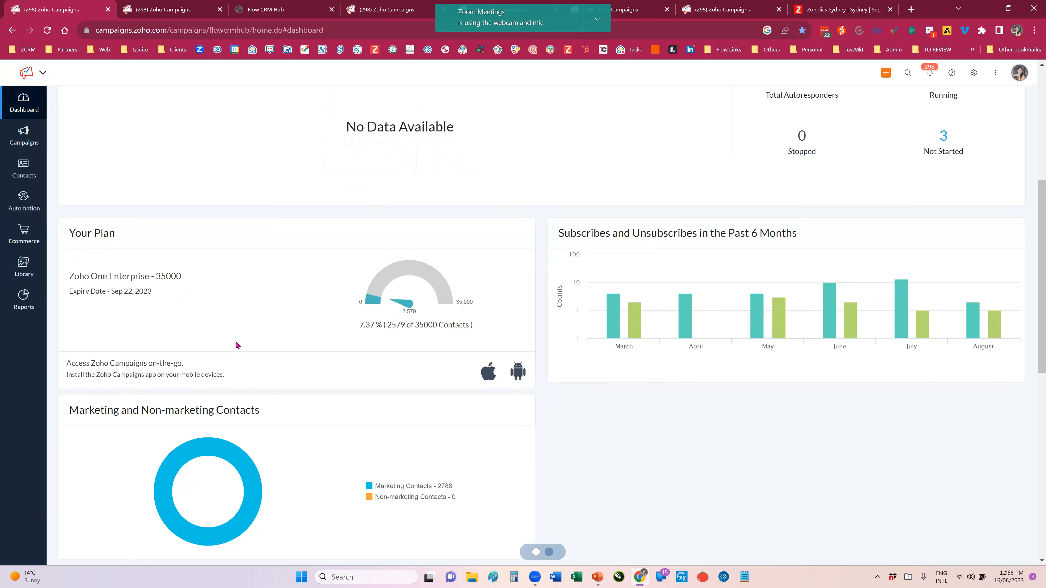
{"action": "scroll", "coordinate": [315, 369], "scroll_direction": "down", "scroll_amount": 1}
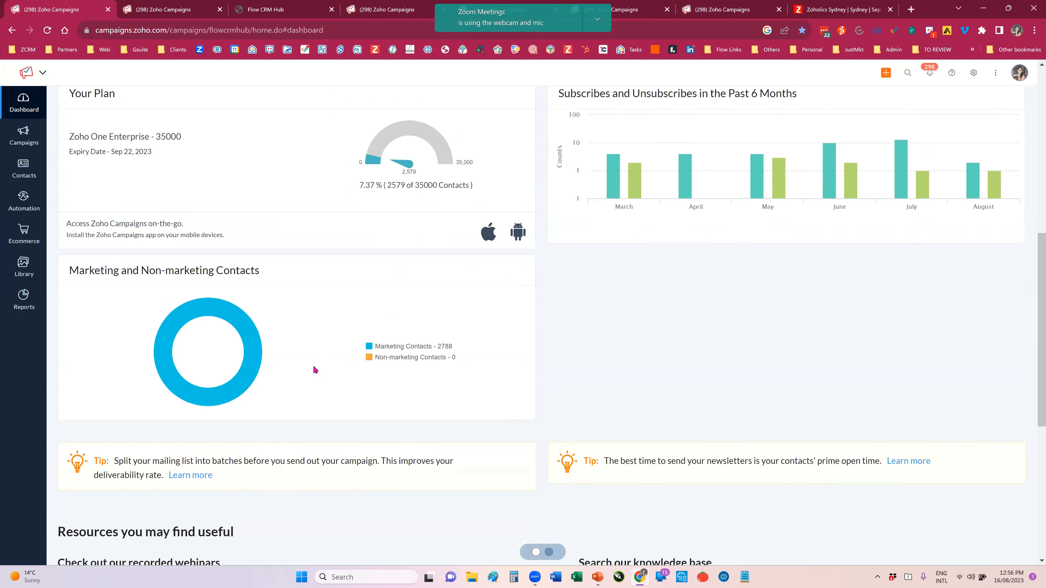
{"action": "scroll", "coordinate": [316, 369], "scroll_direction": "down", "scroll_amount": 1}
{"action": "scroll", "coordinate": [313, 364], "scroll_direction": "down", "scroll_amount": 4}
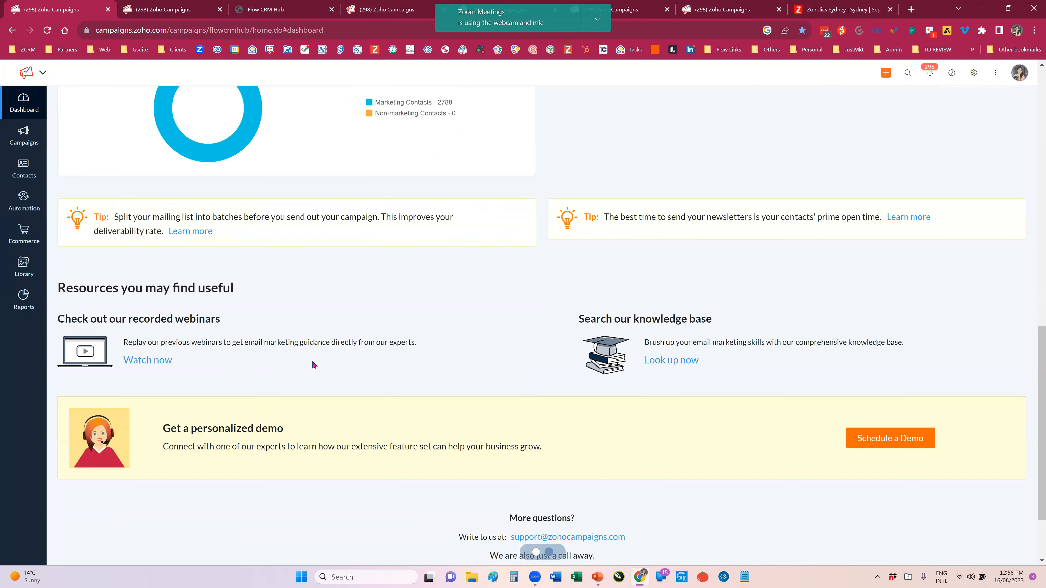
{"action": "scroll", "coordinate": [312, 361], "scroll_direction": "up", "scroll_amount": 12}
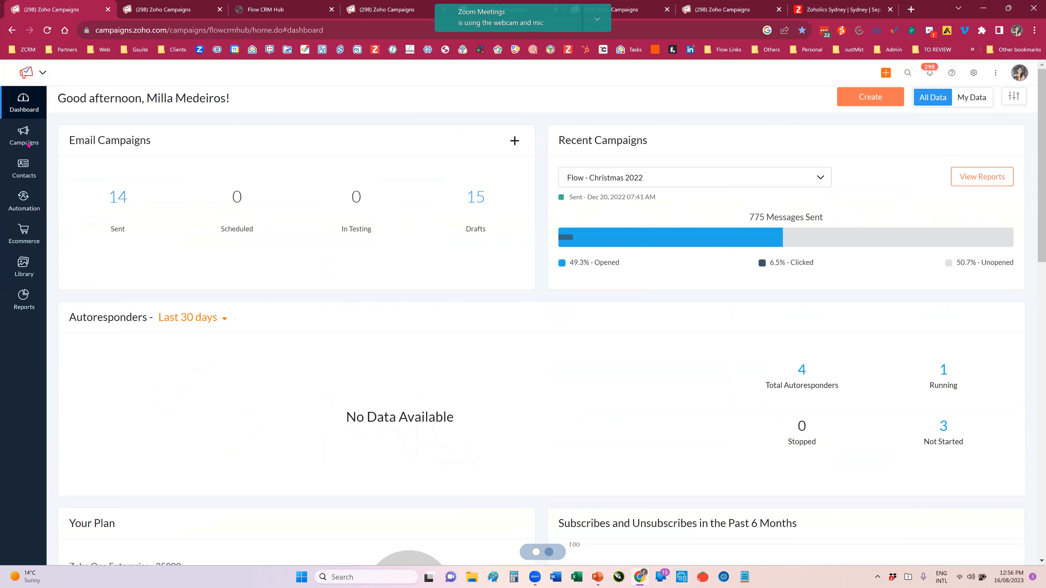
Step: Browse the list of existing email campaigns and start creating a new campaign of the Regular email type
{"action": "mouse_move", "coordinate": [27, 142]}
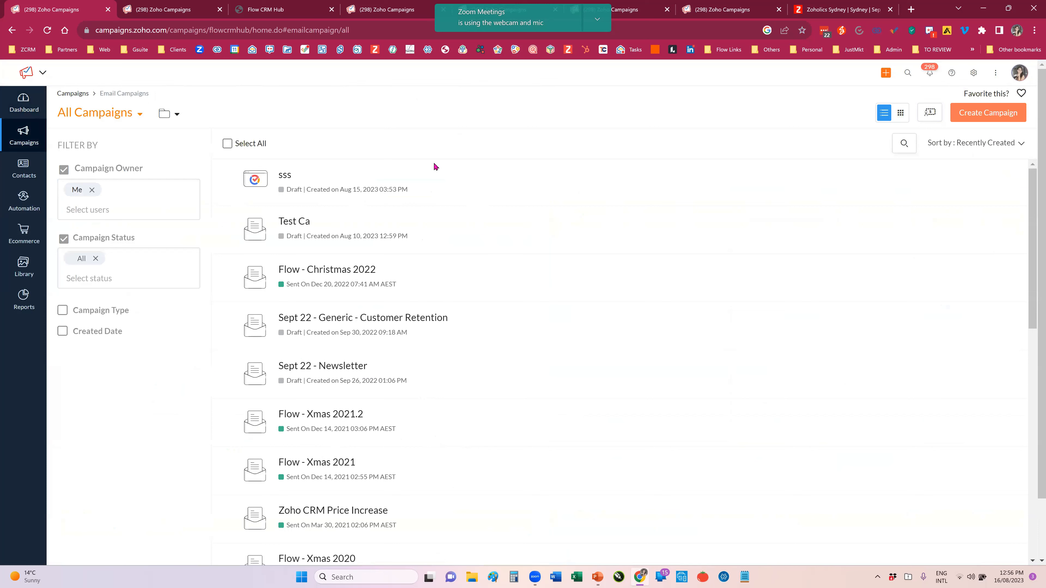
{"action": "scroll", "coordinate": [444, 195], "scroll_direction": "down", "scroll_amount": 2}
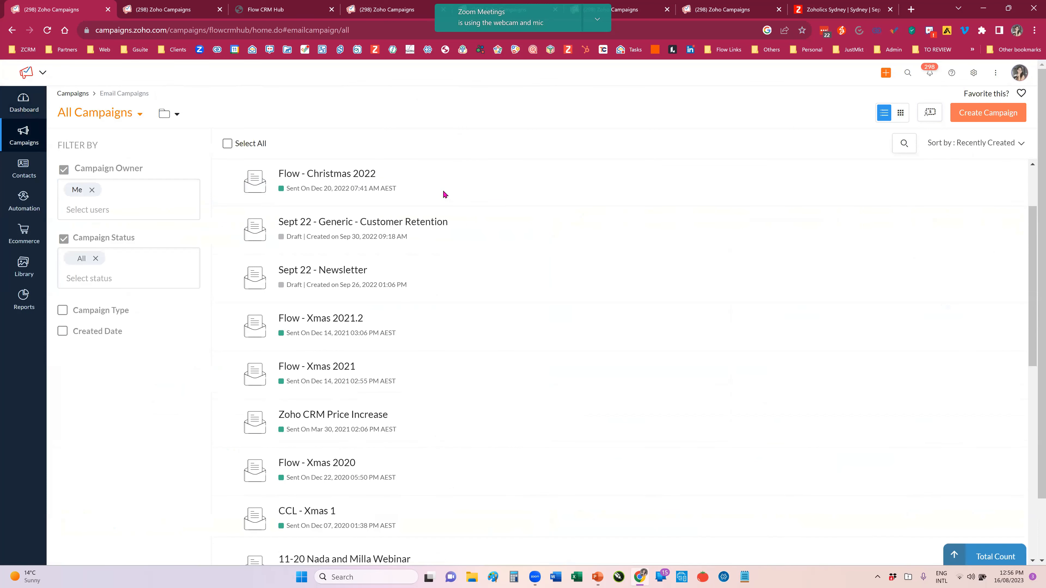
{"action": "scroll", "coordinate": [445, 194], "scroll_direction": "down", "scroll_amount": 1}
{"action": "scroll", "coordinate": [444, 194], "scroll_direction": "down", "scroll_amount": 1}
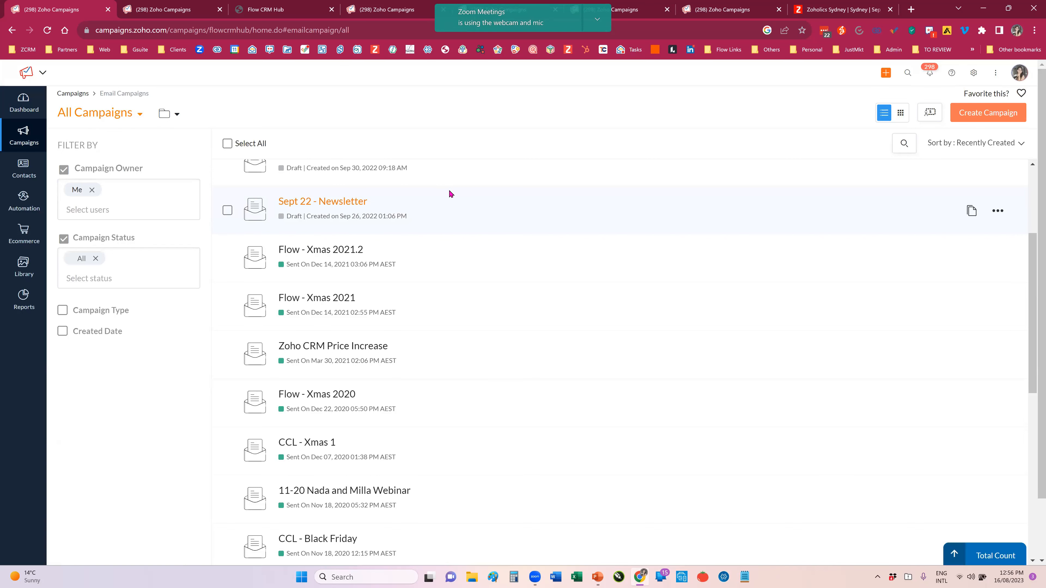
{"action": "scroll", "coordinate": [441, 181], "scroll_direction": "up", "scroll_amount": 1}
{"action": "scroll", "coordinate": [515, 154], "scroll_direction": "up", "scroll_amount": 3}
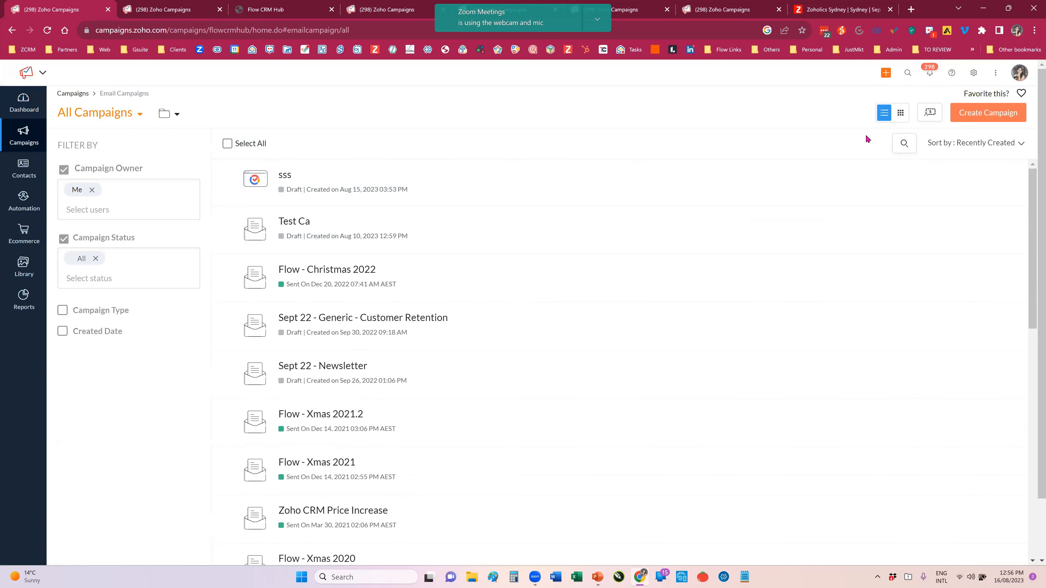
{"action": "left_click", "coordinate": [998, 118]}
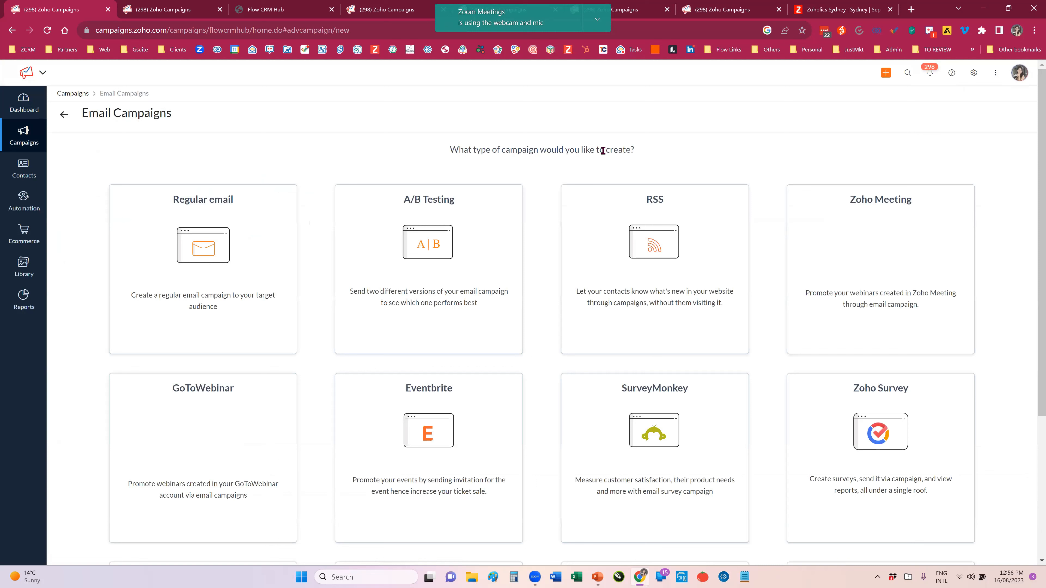
{"action": "mouse_move", "coordinate": [192, 193]}
{"action": "left_click", "coordinate": [199, 303]}
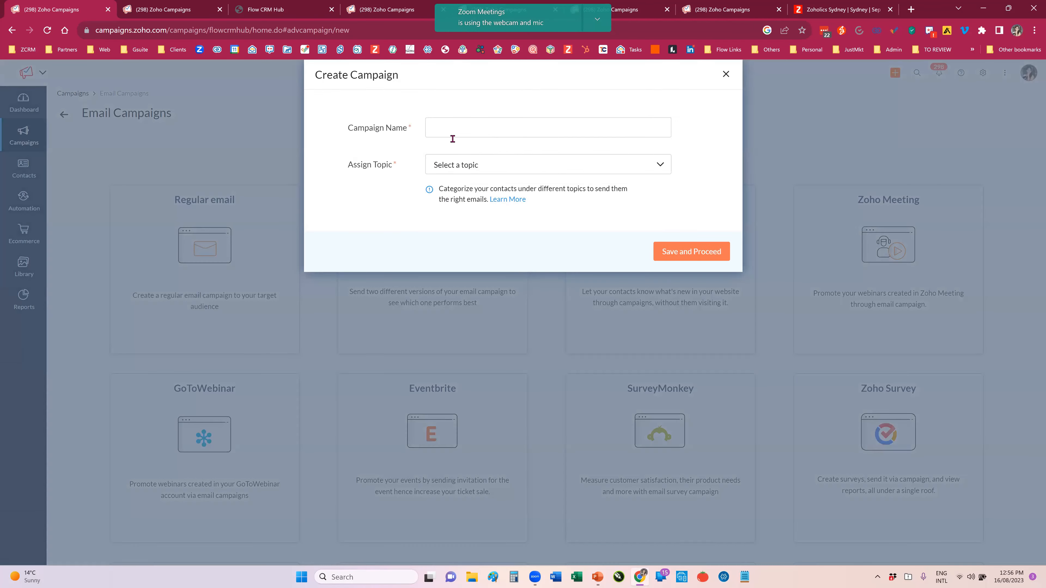
Step: Name the campaign "ss", assign it the CRM latest updates topic, and save it to proceed
{"action": "left_click", "coordinate": [453, 130]}
{"action": "type", "text": "ss"}
{"action": "left_click", "coordinate": [517, 170]}
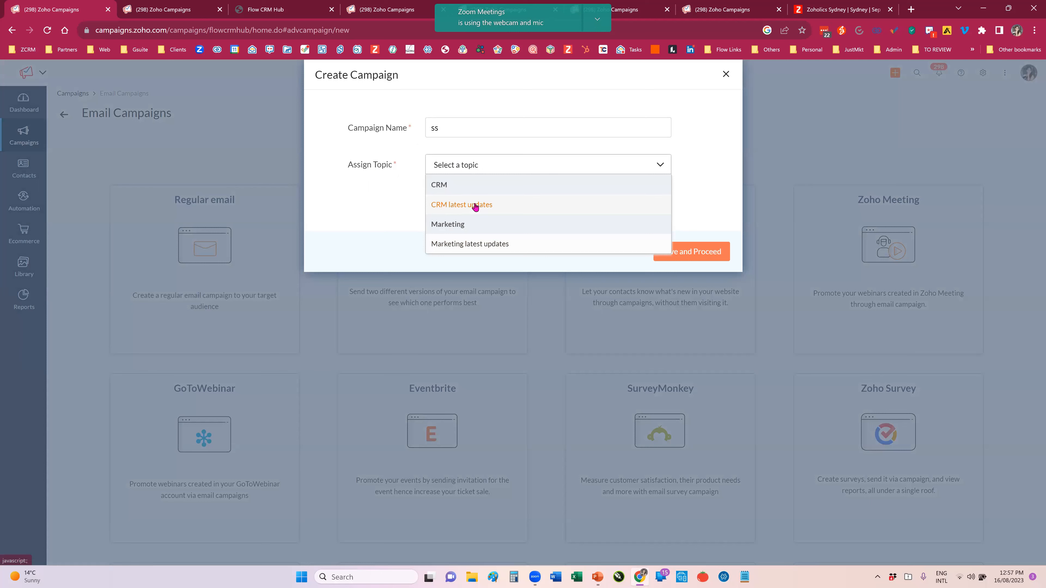
{"action": "left_click", "coordinate": [459, 206]}
{"action": "left_click", "coordinate": [382, 187]}
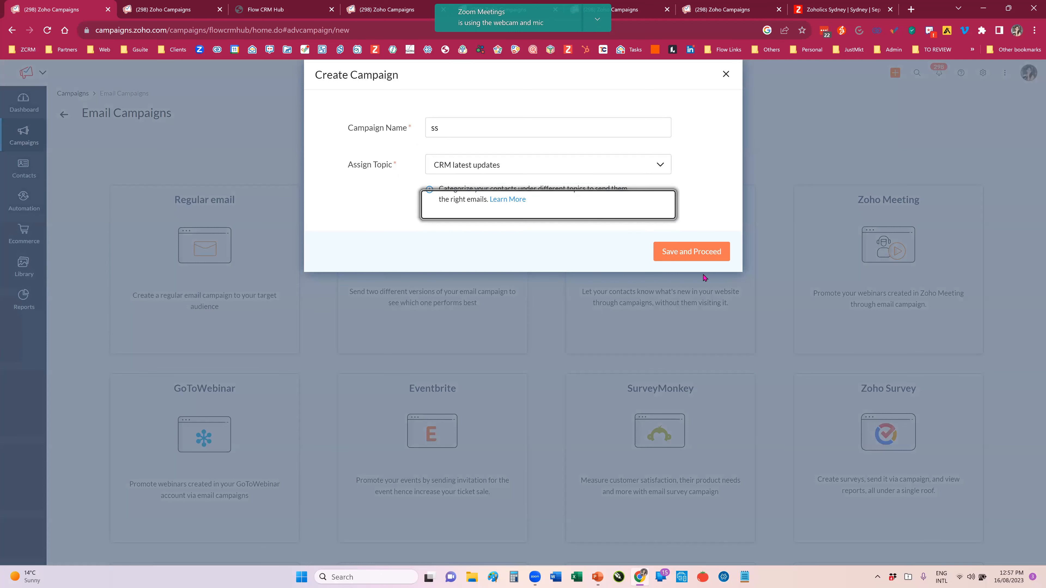
{"action": "left_click", "coordinate": [675, 252]}
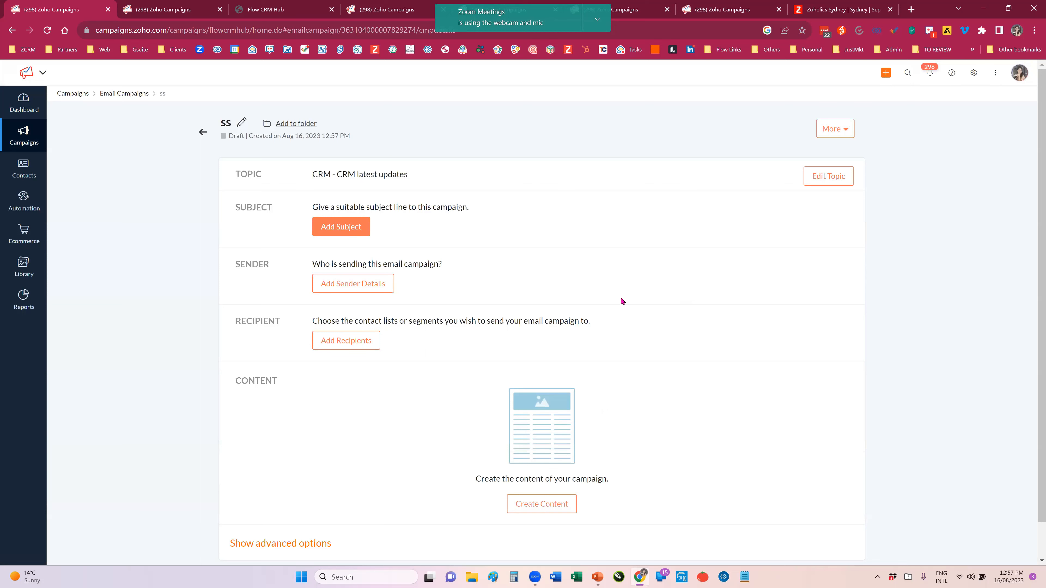
Step: Create the campaign content from the pre-designed Welcome template called Twinkle
{"action": "scroll", "coordinate": [607, 315], "scroll_direction": "down", "scroll_amount": 1}
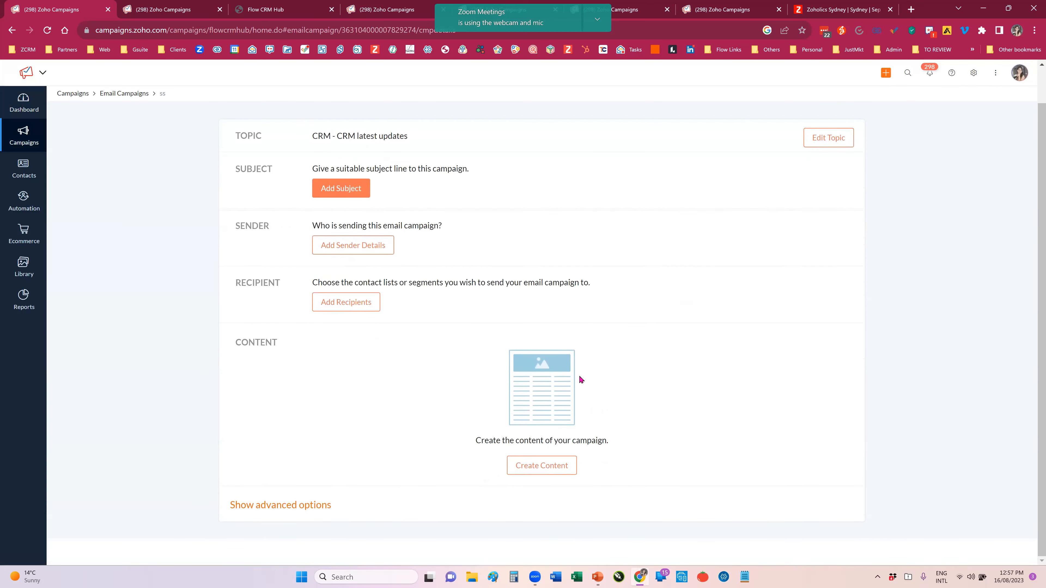
{"action": "left_click", "coordinate": [555, 464]}
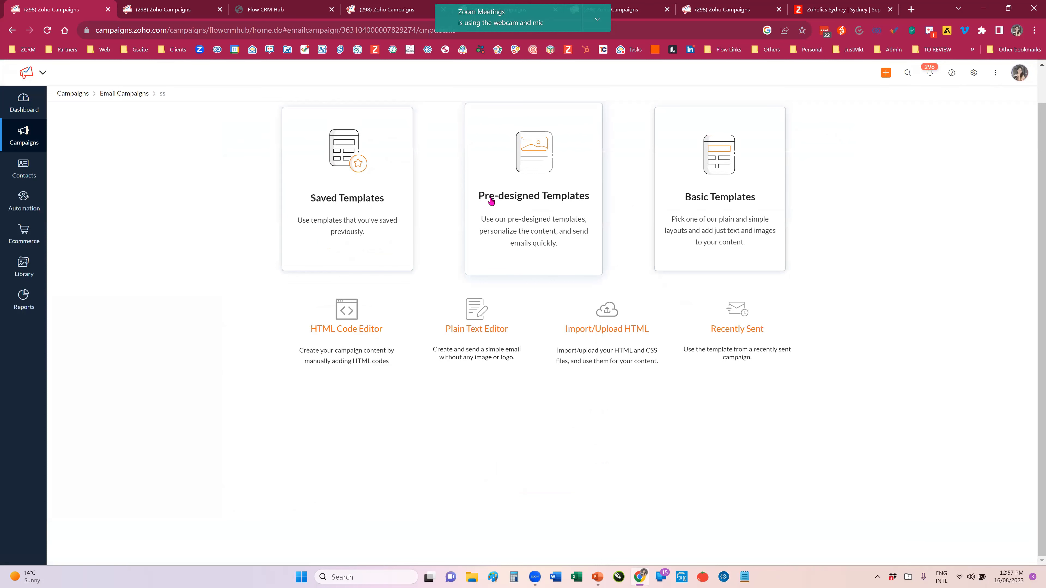
{"action": "left_click", "coordinate": [512, 199]}
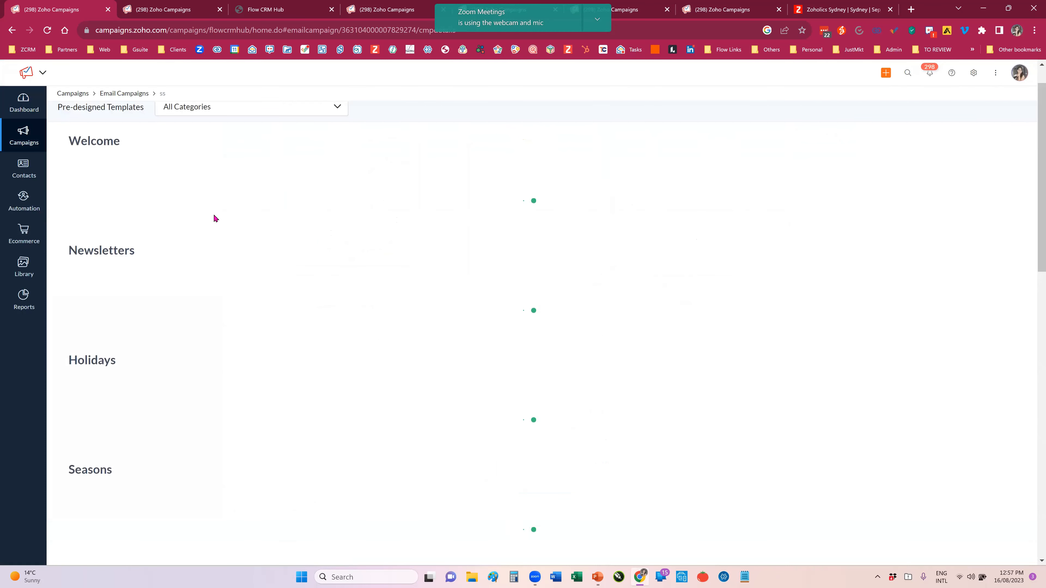
{"action": "mouse_move", "coordinate": [175, 318]}
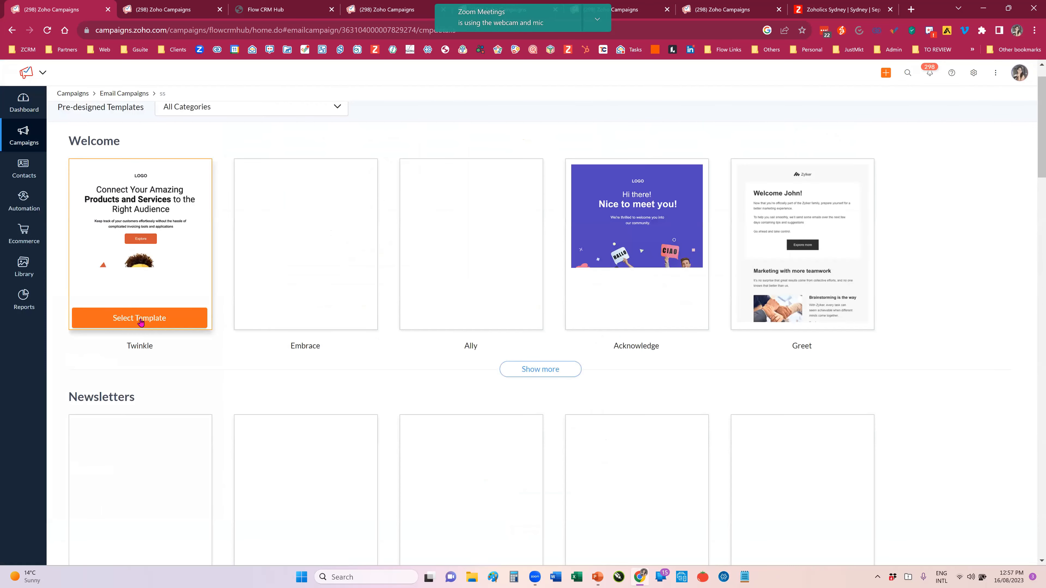
{"action": "left_click", "coordinate": [139, 320]}
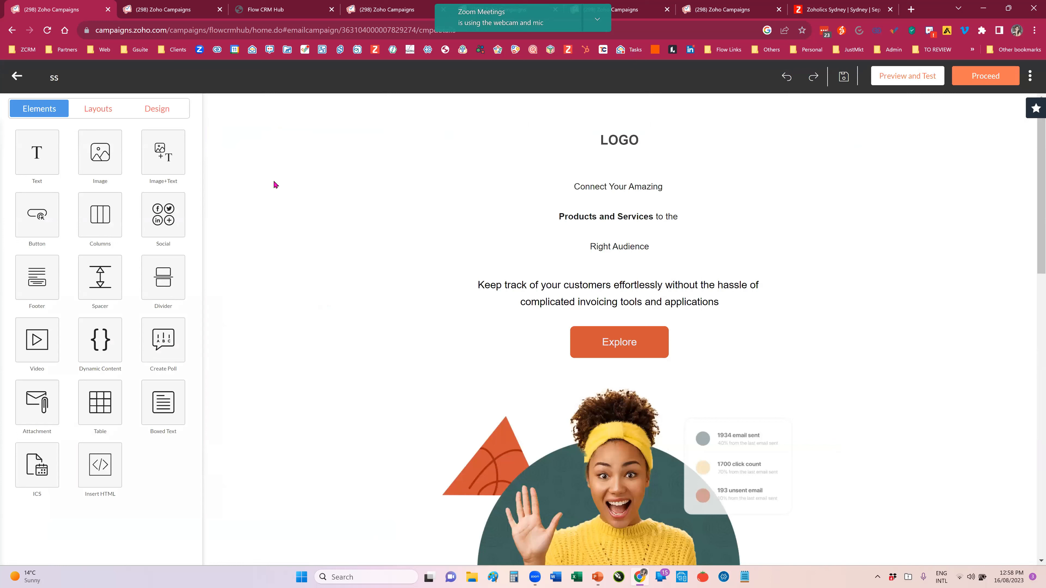
Step: Set the email template width to 600 px and check the resized layout
{"action": "left_click", "coordinate": [160, 109]}
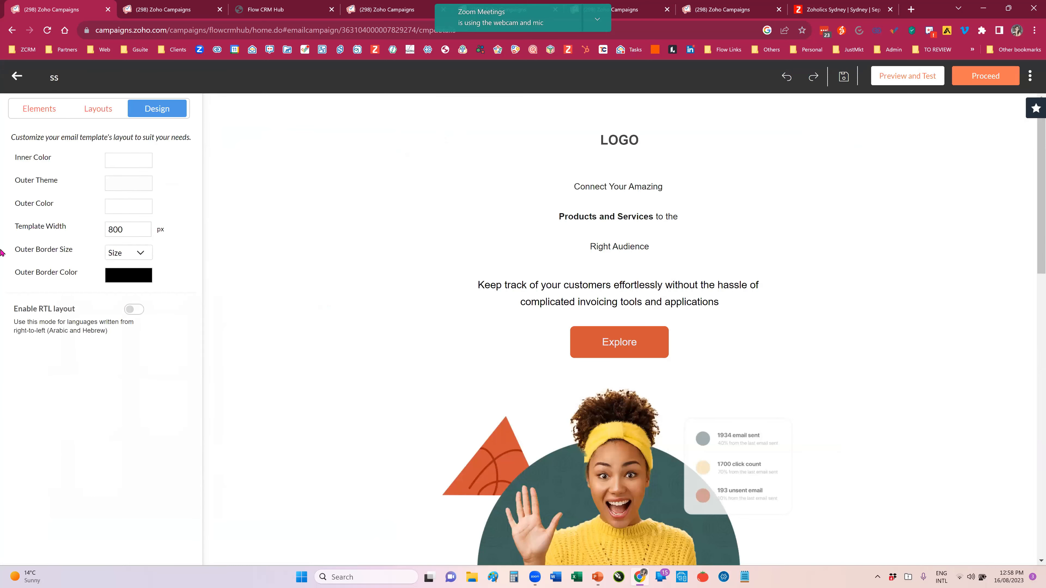
{"action": "left_click_drag", "start_coordinate": [16, 226], "coordinate": [70, 228]}
{"action": "left_click_drag", "start_coordinate": [114, 231], "coordinate": [109, 230]}
{"action": "type", "text": "6"}
{"action": "left_click", "coordinate": [166, 198]}
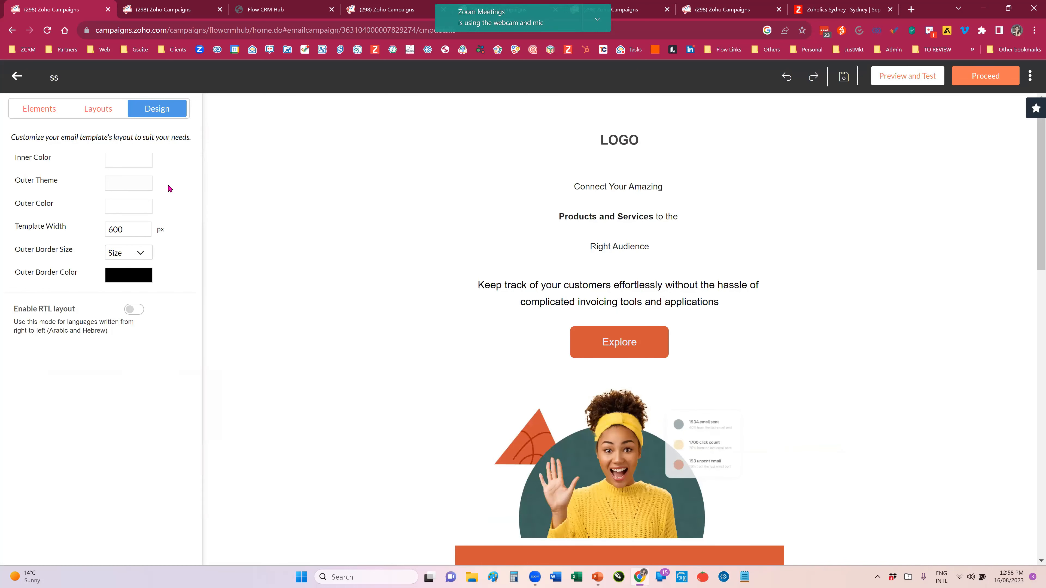
{"action": "scroll", "coordinate": [278, 286], "scroll_direction": "down", "scroll_amount": 2}
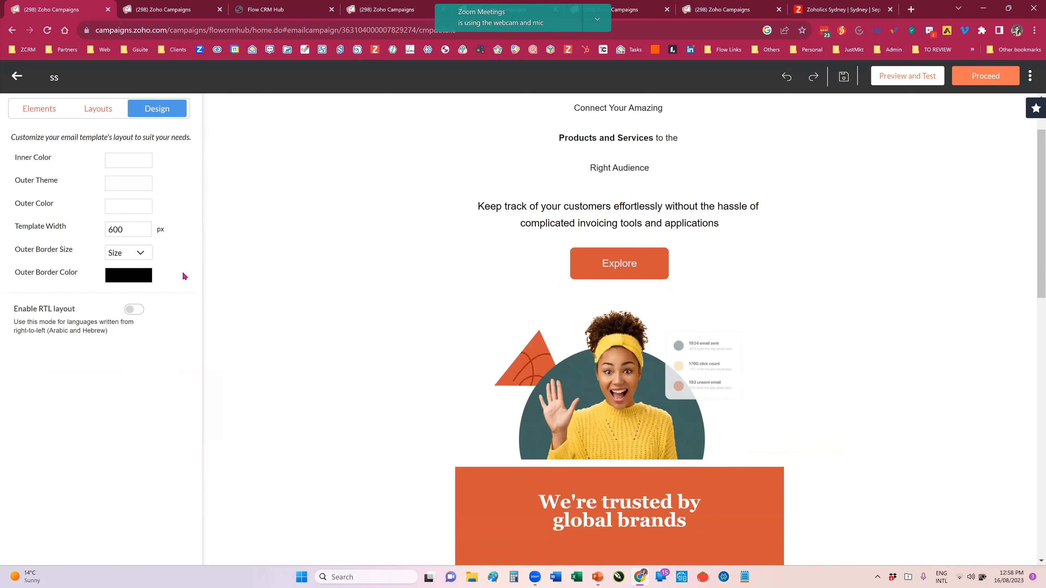
{"action": "scroll", "coordinate": [184, 275], "scroll_direction": "down", "scroll_amount": 2}
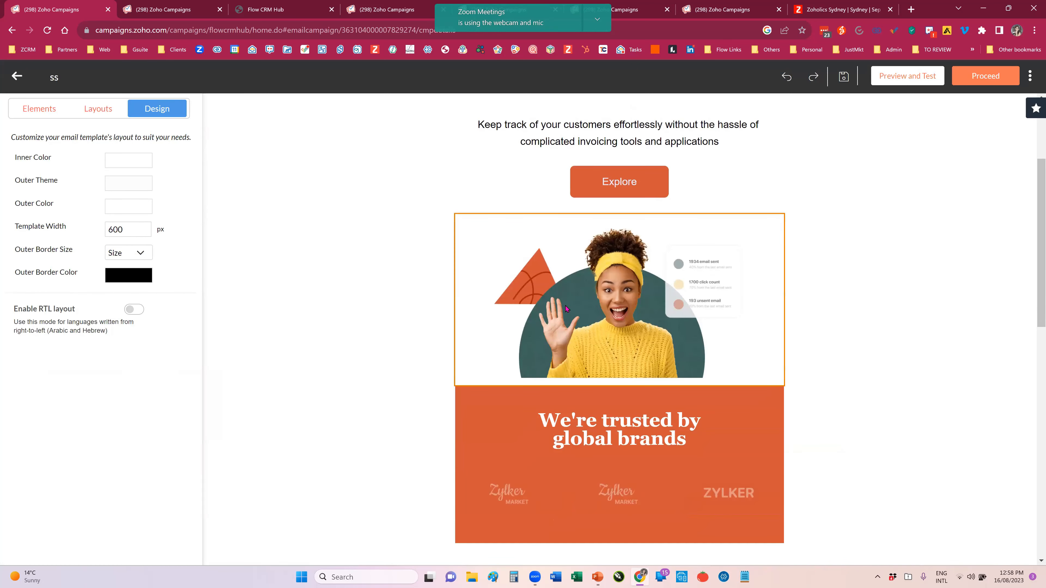
{"action": "scroll", "coordinate": [565, 308], "scroll_direction": "up", "scroll_amount": 4}
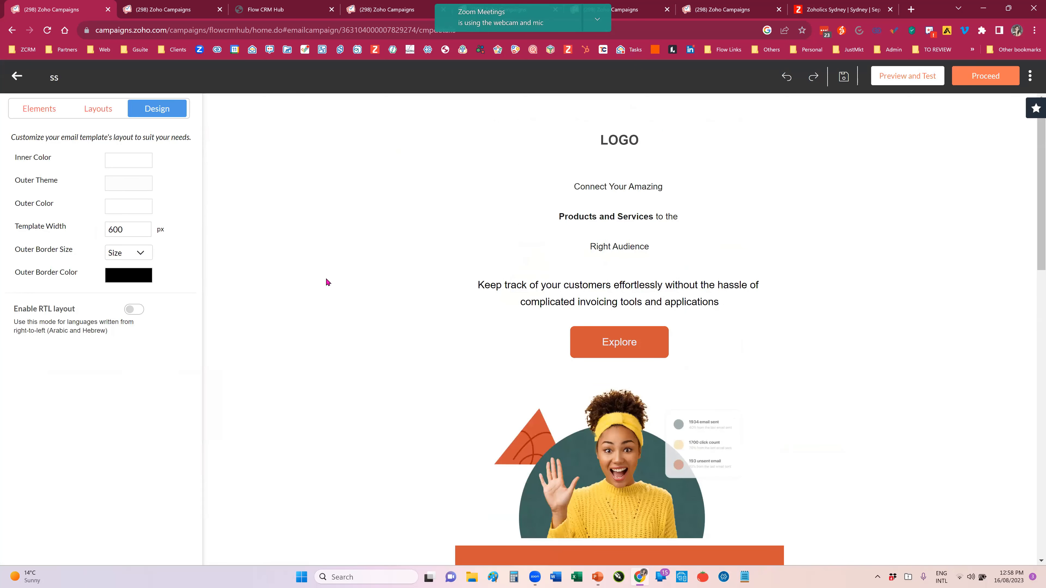
Step: Examine the image properties of the waving woman picture and the sections below it in the email template
{"action": "left_click", "coordinate": [42, 115]}
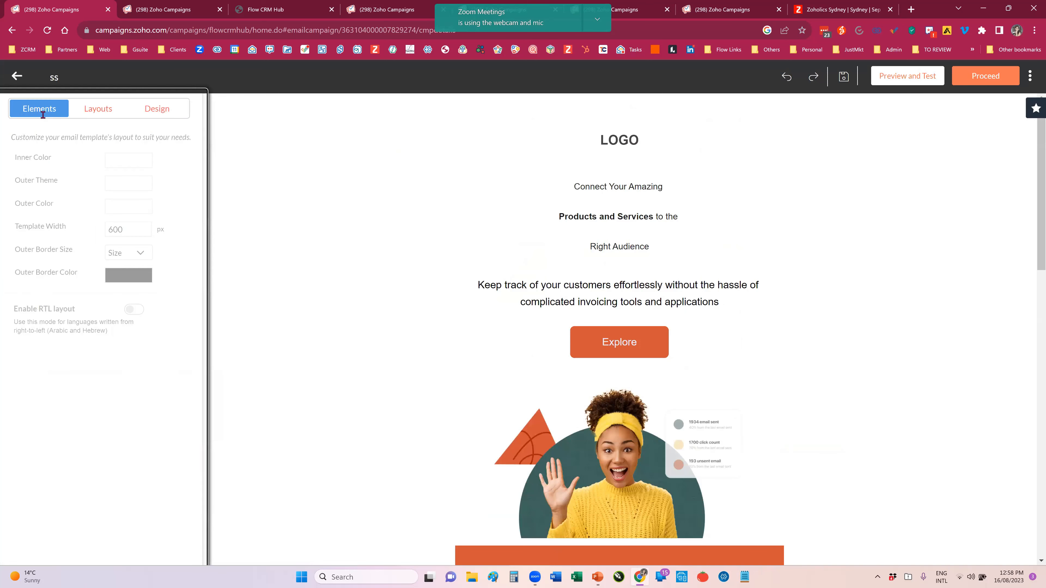
{"action": "left_click", "coordinate": [587, 456]}
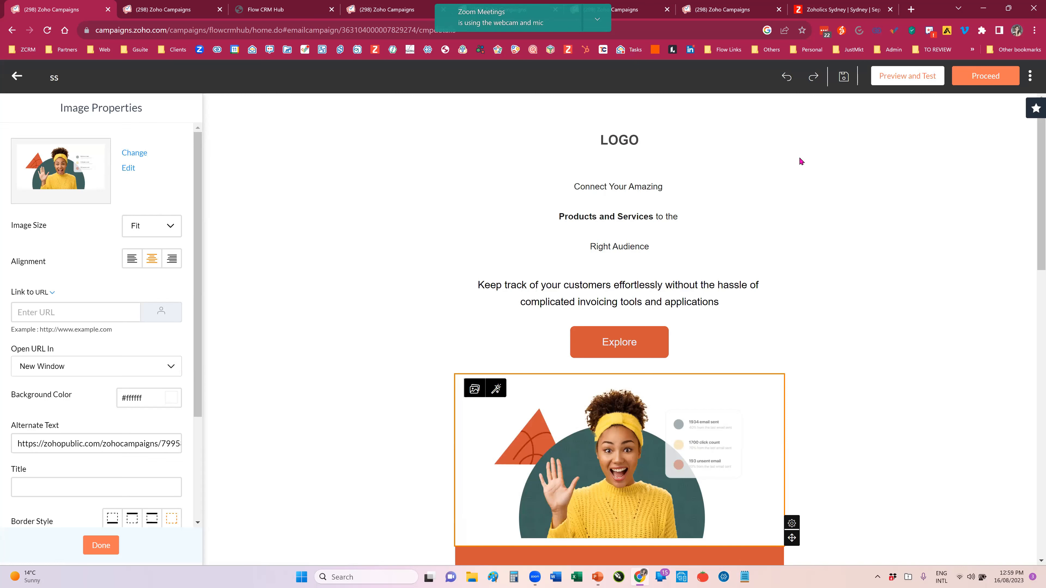
{"action": "scroll", "coordinate": [411, 267], "scroll_direction": "down", "scroll_amount": 15}
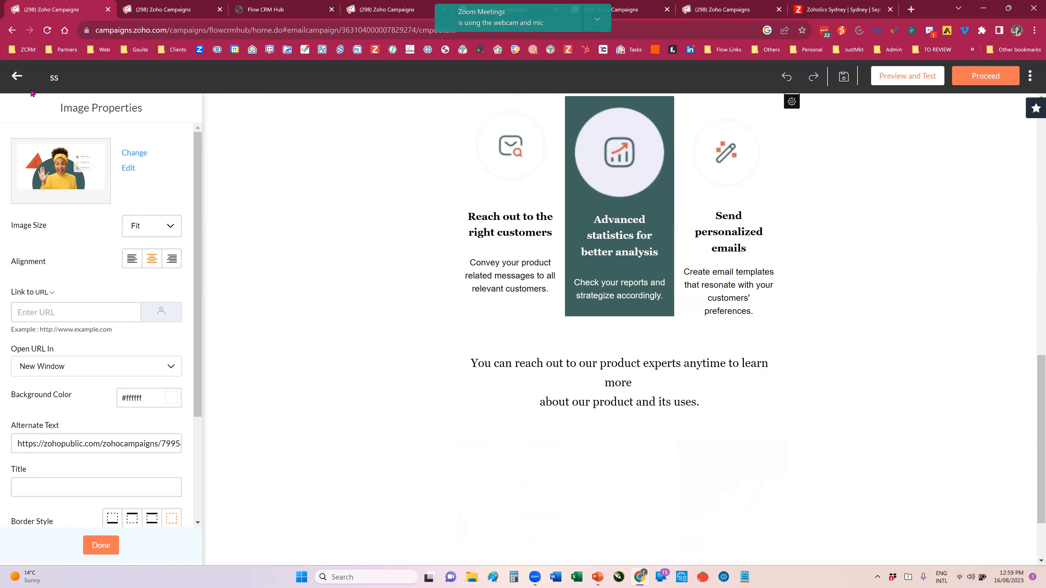
Step: Close the email editor without saving and create the campaign content again from the pre-designed Welcome template Twinkle
{"action": "left_click", "coordinate": [16, 76]}
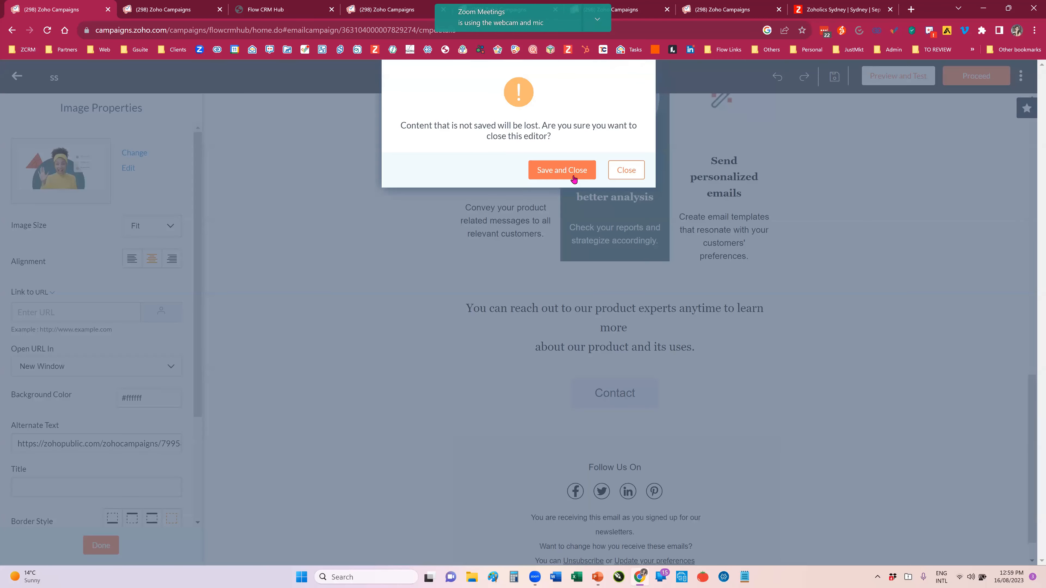
{"action": "key", "text": "Escape"}
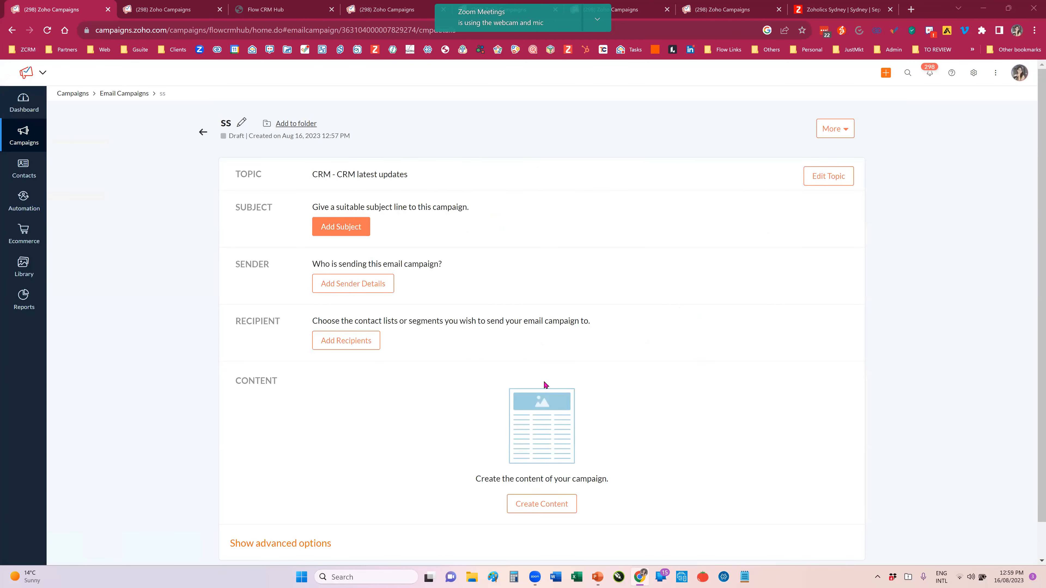
{"action": "left_click", "coordinate": [535, 504]}
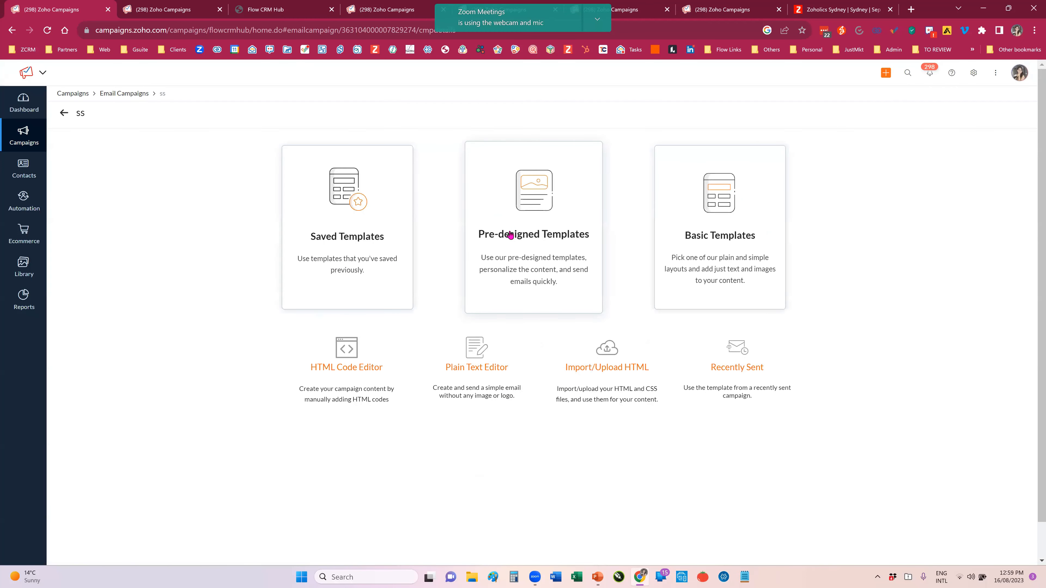
{"action": "left_click", "coordinate": [510, 235]}
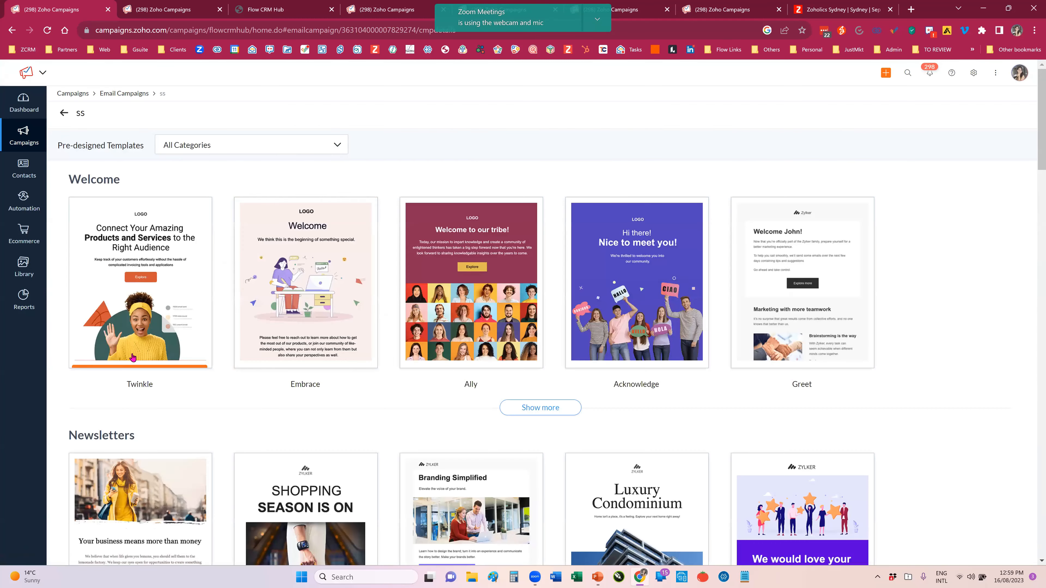
{"action": "left_click", "coordinate": [128, 297]}
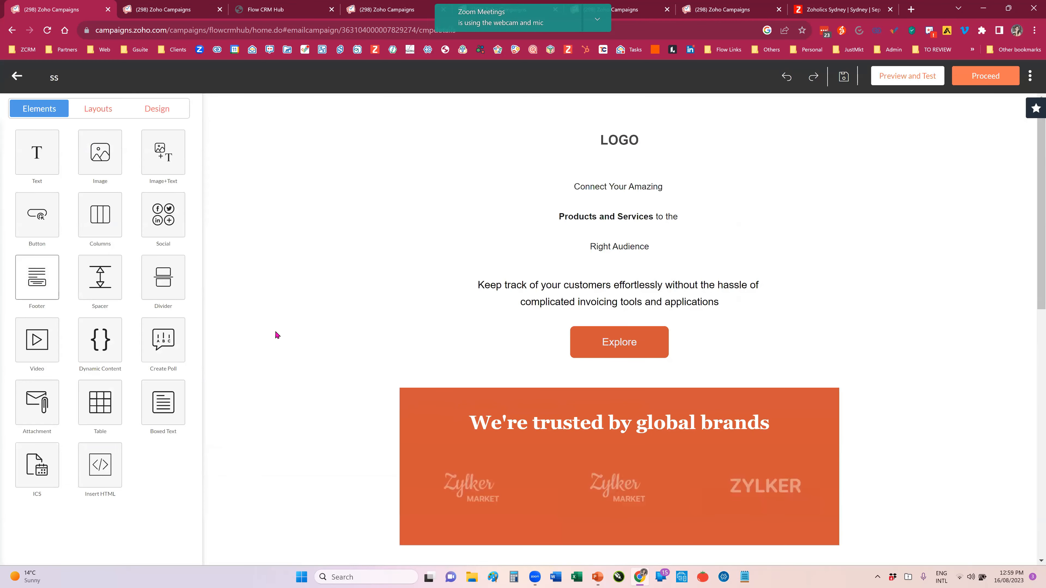
Step: Add a Footer element between the Contact button and the Follow Us On section, and check its placement
{"action": "scroll", "coordinate": [289, 339], "scroll_direction": "down", "scroll_amount": 7}
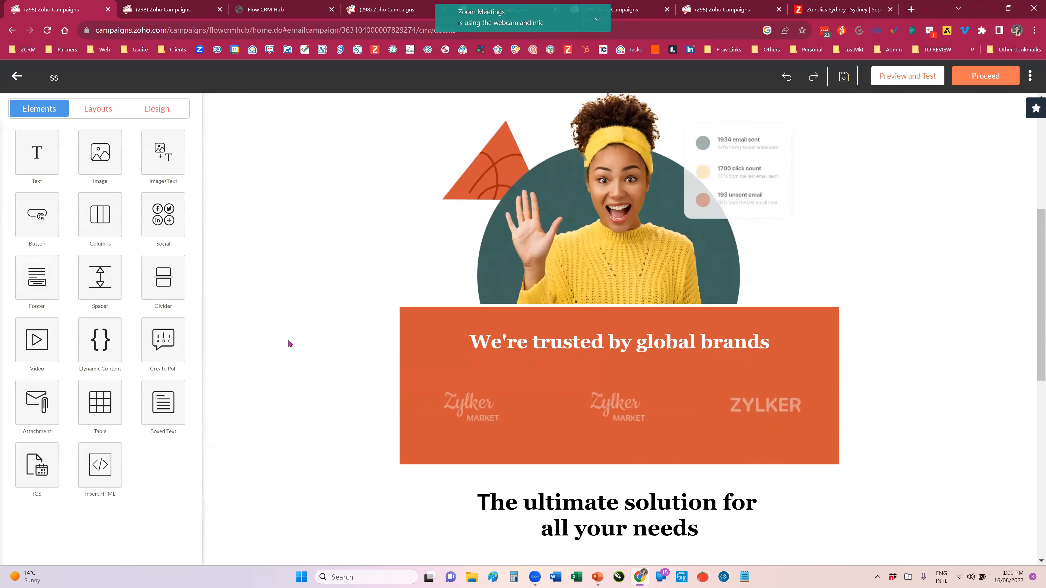
{"action": "scroll", "coordinate": [30, 274], "scroll_direction": "down", "scroll_amount": 10}
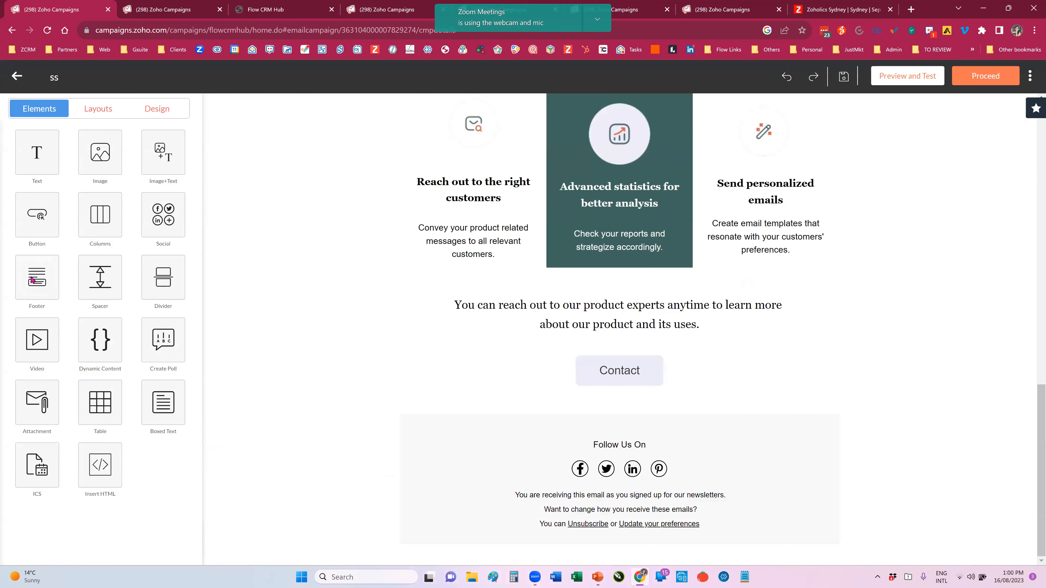
{"action": "left_click", "coordinate": [31, 259]}
{"action": "left_click_drag", "start_coordinate": [37, 148], "coordinate": [480, 406]}
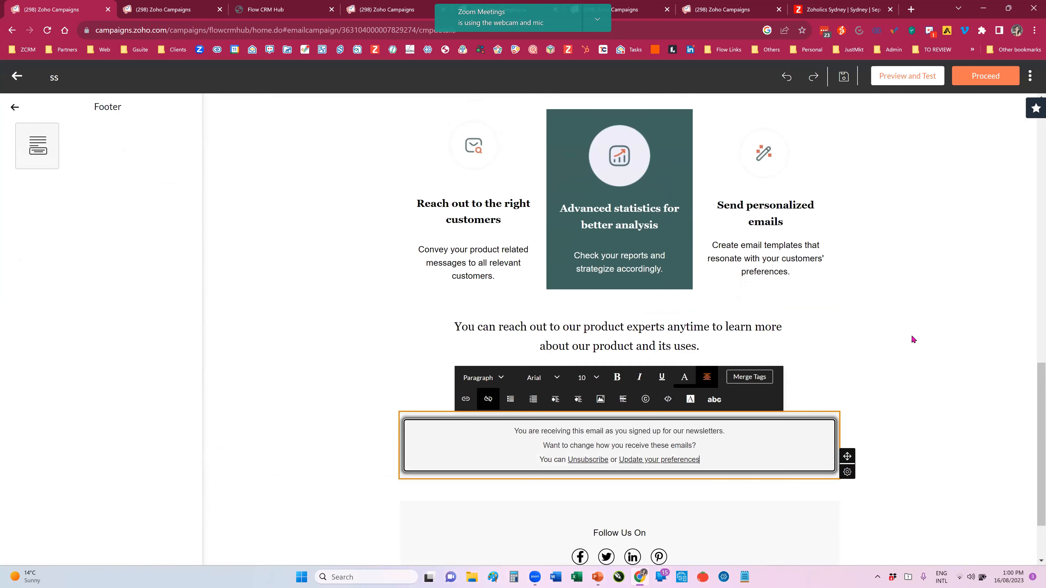
{"action": "left_click", "coordinate": [911, 336]}
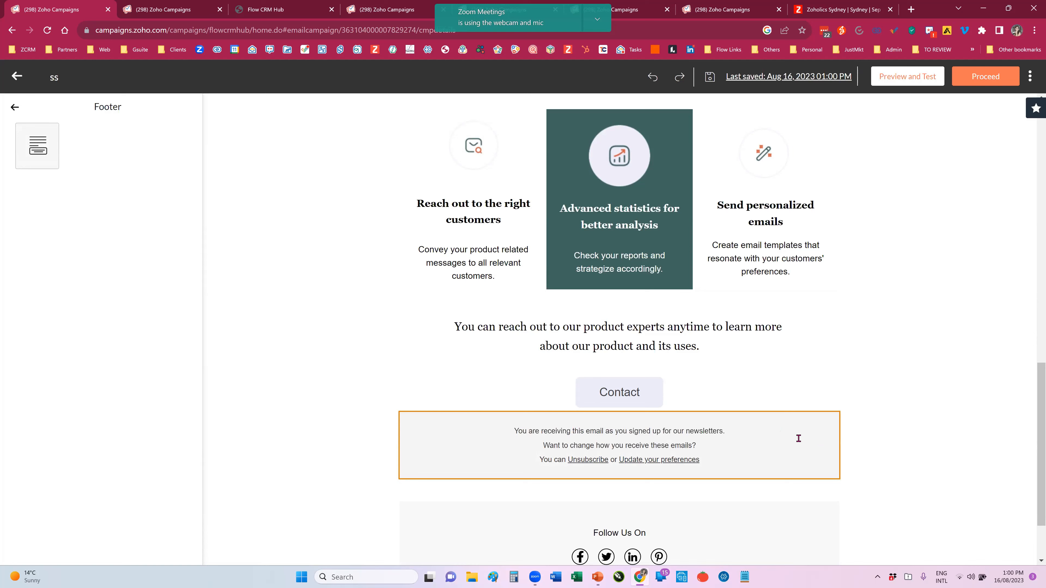
{"action": "scroll", "coordinate": [798, 438], "scroll_direction": "up", "scroll_amount": 1}
{"action": "scroll", "coordinate": [763, 418], "scroll_direction": "down", "scroll_amount": 2}
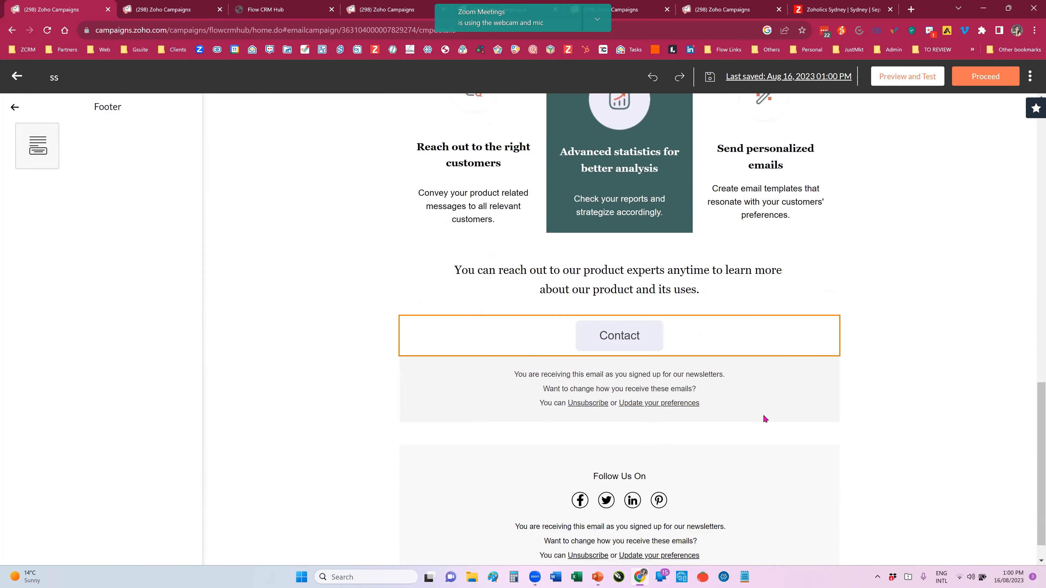
{"action": "scroll", "coordinate": [766, 418], "scroll_direction": "down", "scroll_amount": 1}
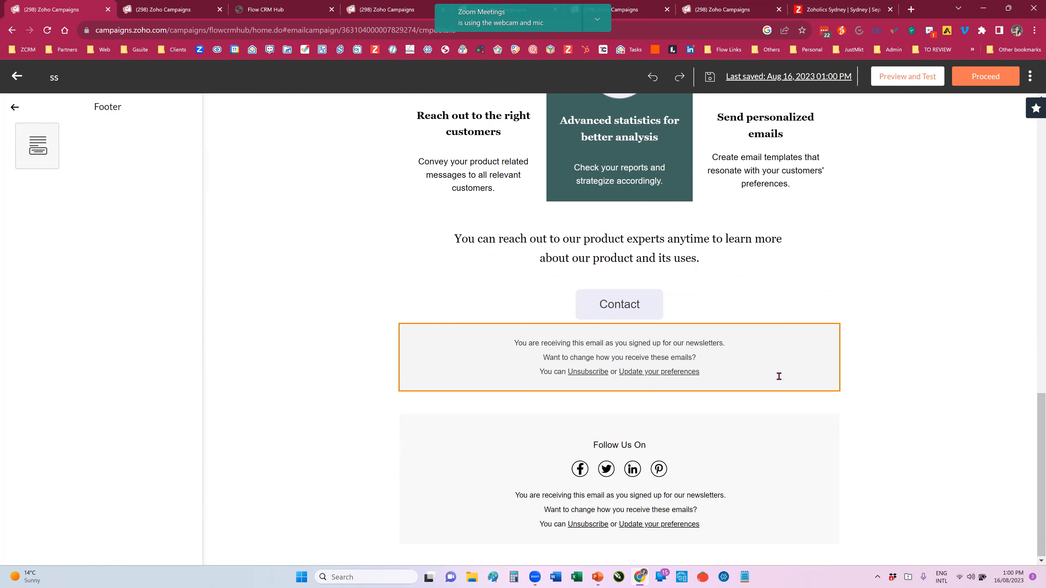
Step: Preview the HTML version of the campaign email down to its footers and close the preview
{"action": "left_click", "coordinate": [890, 88]}
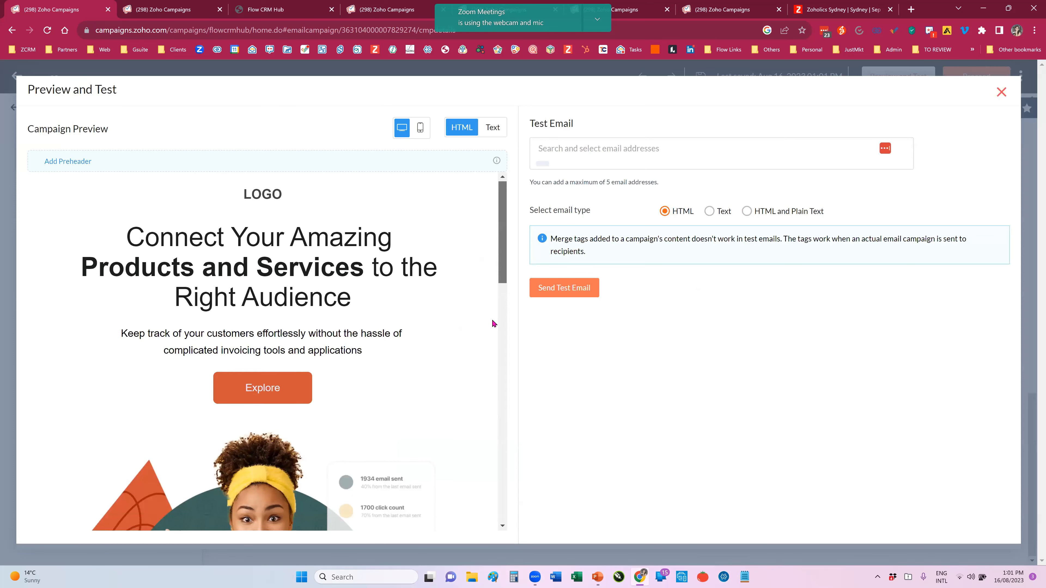
{"action": "scroll", "coordinate": [495, 465], "scroll_direction": "down", "scroll_amount": 2}
{"action": "scroll", "coordinate": [413, 367], "scroll_direction": "down", "scroll_amount": 10}
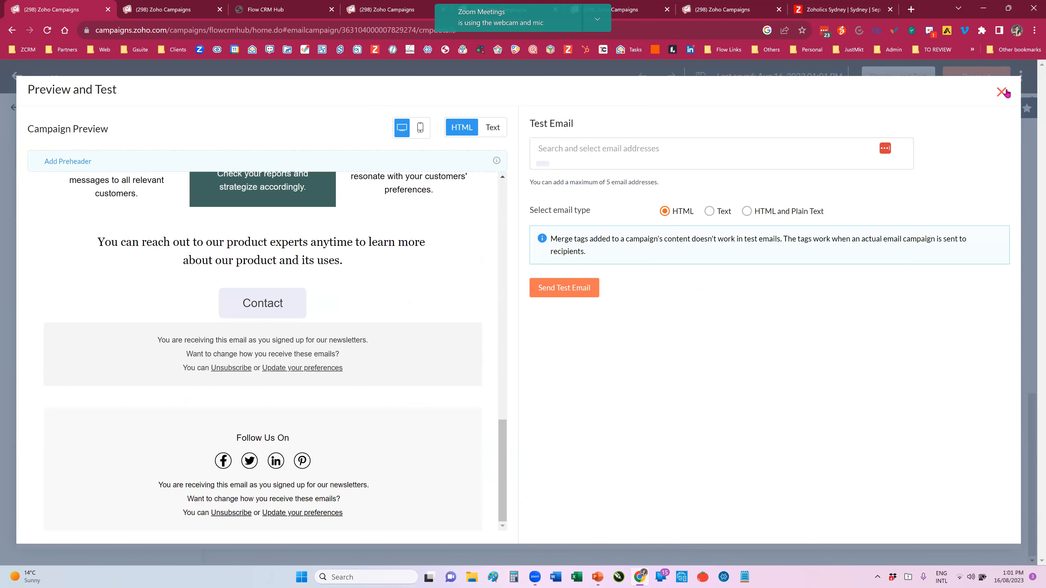
{"action": "key", "text": "Escape"}
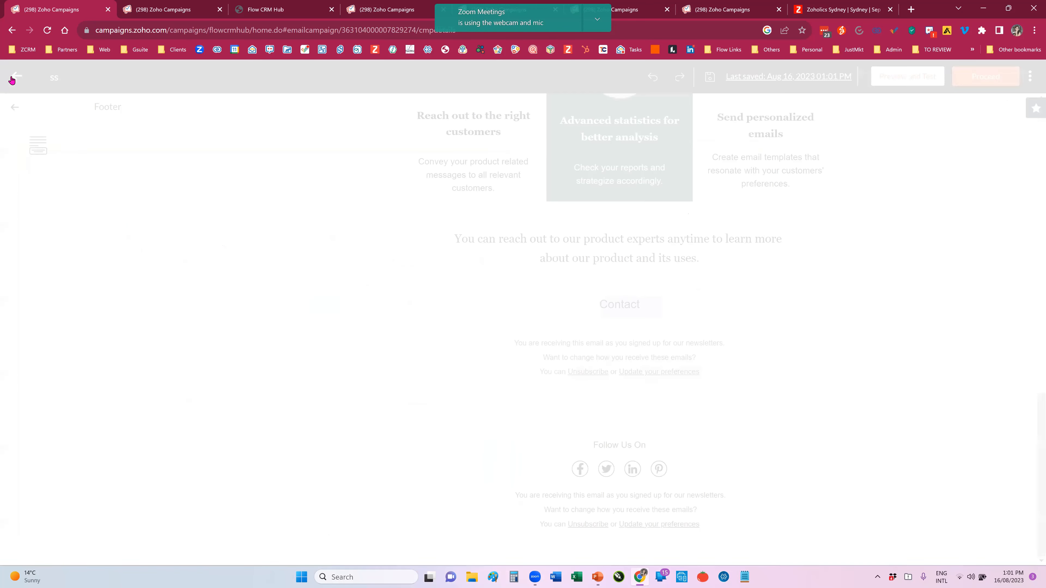
Step: Leave the email editor for the campaign's details page and dismiss the Zoom Meetings webcam notice
{"action": "left_click", "coordinate": [12, 77]}
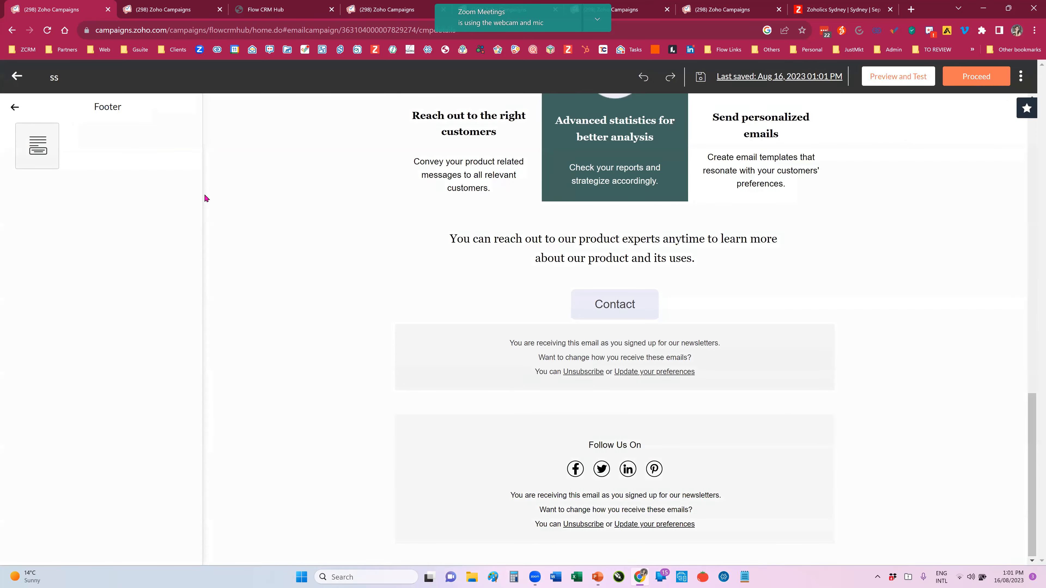
{"action": "key", "text": "Escape"}
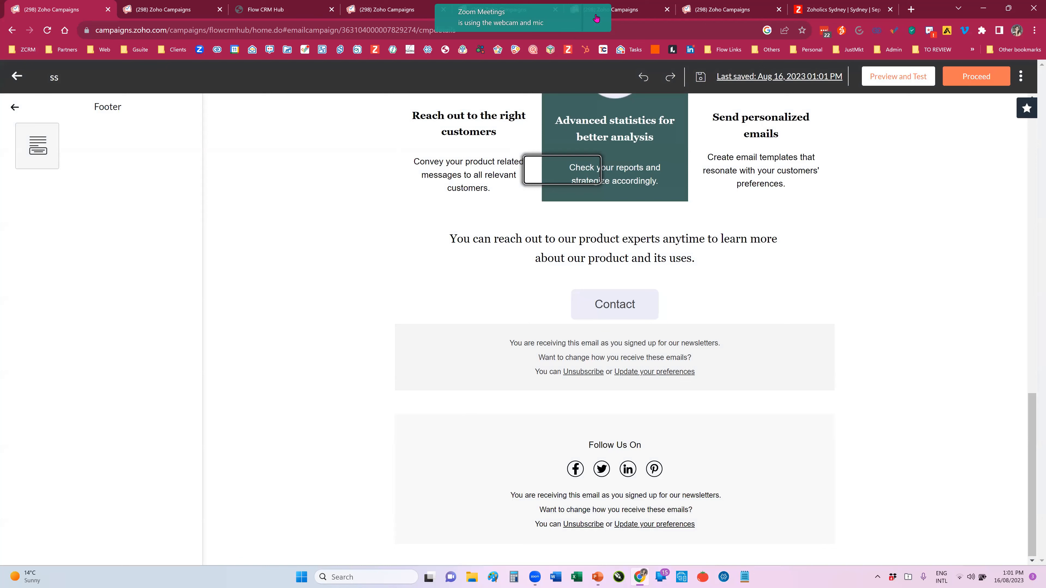
{"action": "left_click", "coordinate": [592, 20]}
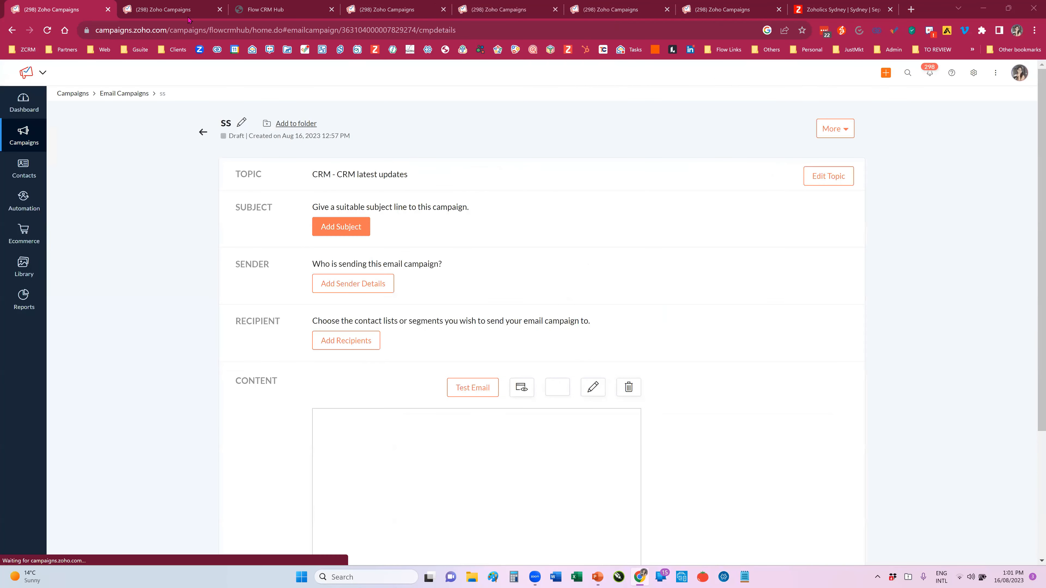
Step: Review the CRM and Marketing topics on the Manage Topics page, and switch to the PowerPoint presentation
{"action": "left_click", "coordinate": [183, 9]}
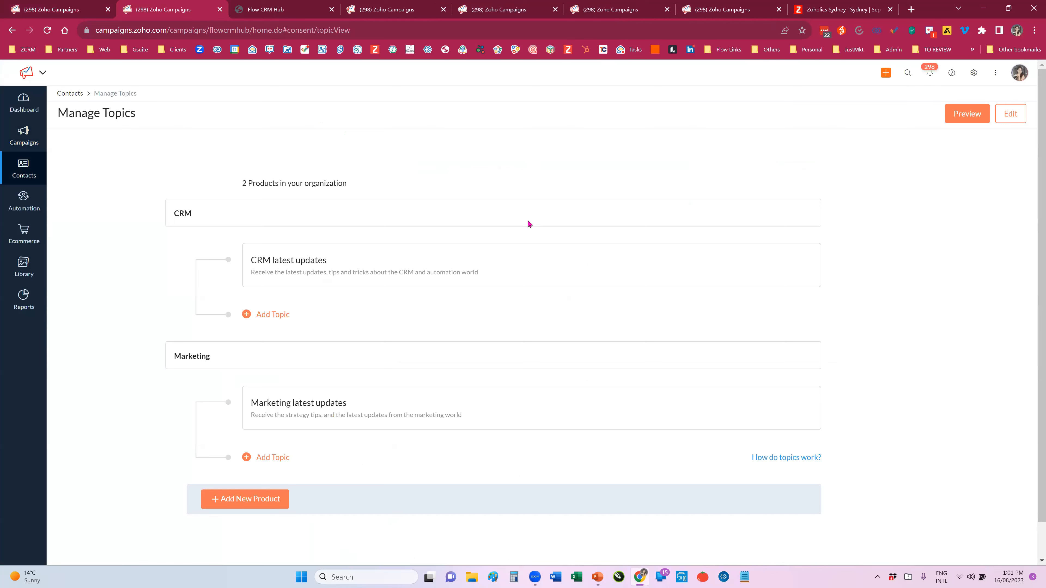
{"action": "scroll", "coordinate": [531, 221], "scroll_direction": "down", "scroll_amount": 1}
{"action": "scroll", "coordinate": [531, 225], "scroll_direction": "down", "scroll_amount": 1}
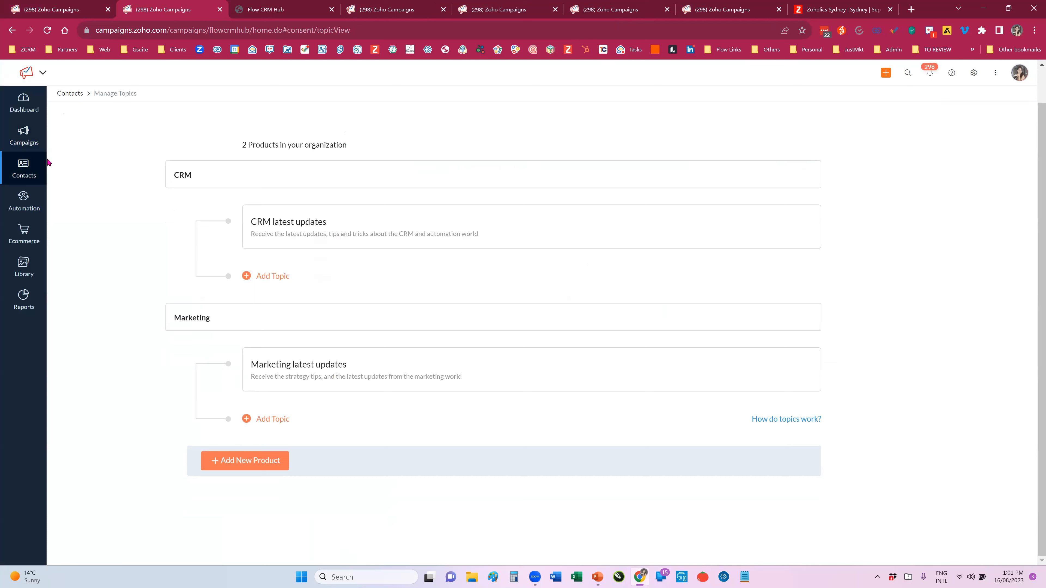
{"action": "left_click", "coordinate": [23, 169]}
{"action": "key", "text": "alt+Tab"}
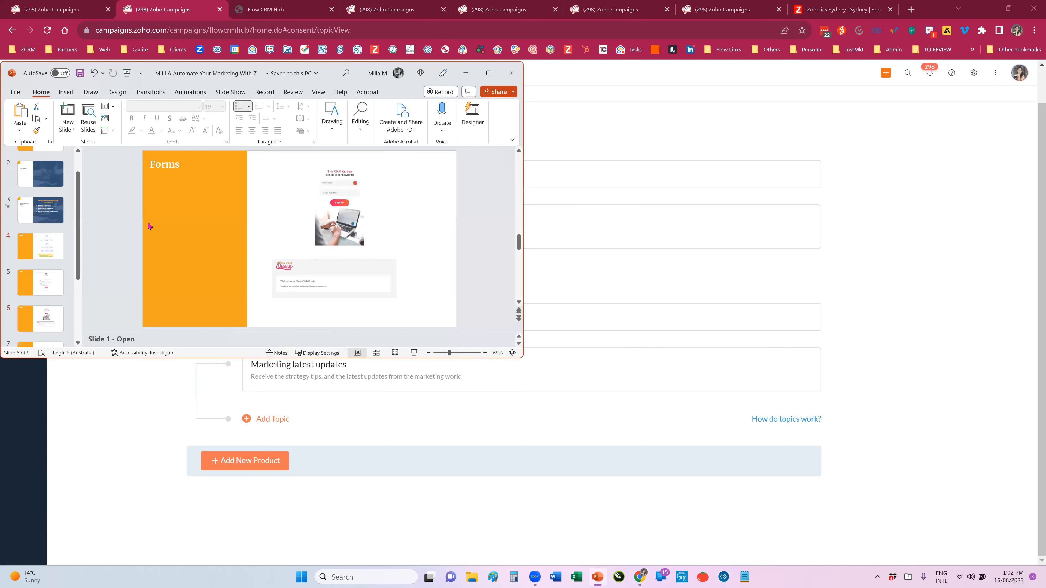
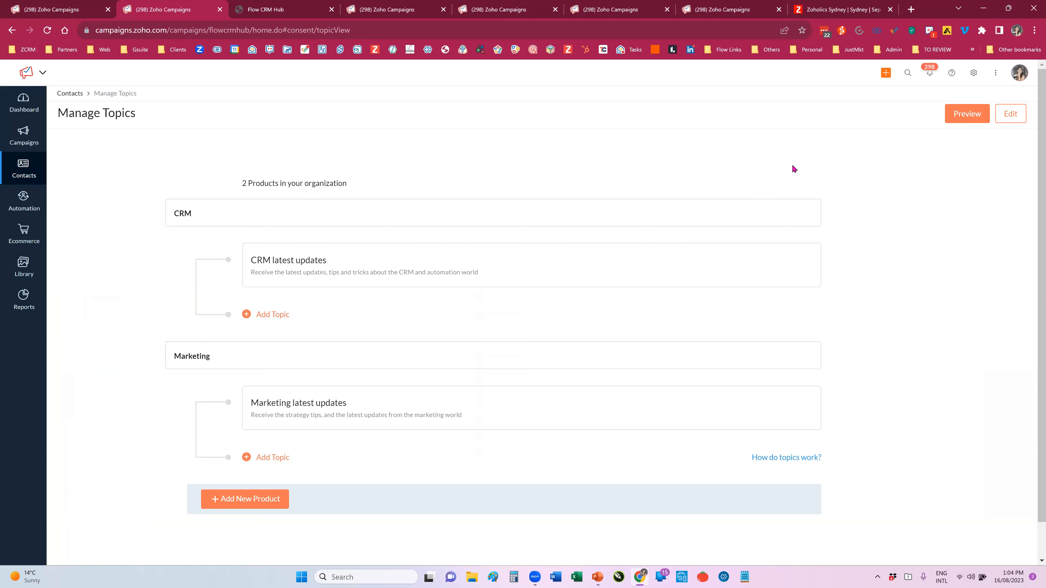
Step: Open the topic preference page for editing and examine its logo, heading, CRM and Marketing topic descriptions, and footer
{"action": "left_click", "coordinate": [1010, 114]}
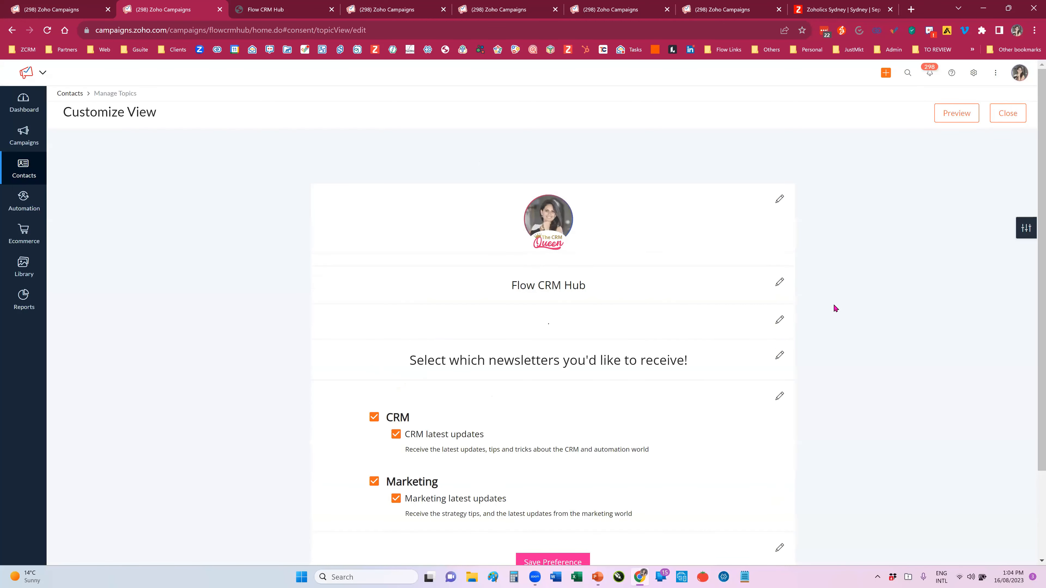
{"action": "scroll", "coordinate": [835, 308], "scroll_direction": "down", "scroll_amount": 2}
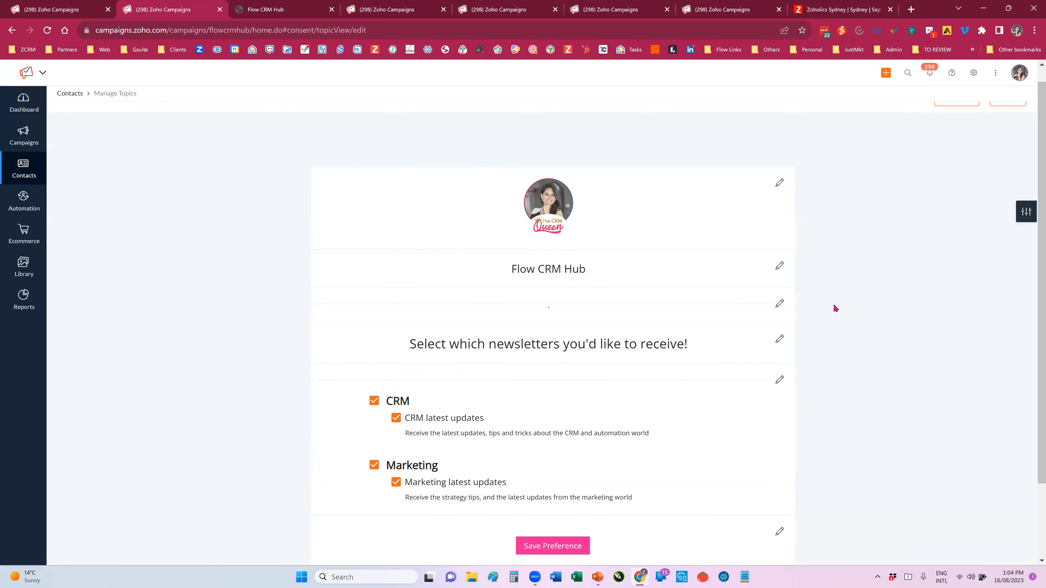
{"action": "scroll", "coordinate": [835, 308], "scroll_direction": "down", "scroll_amount": 1}
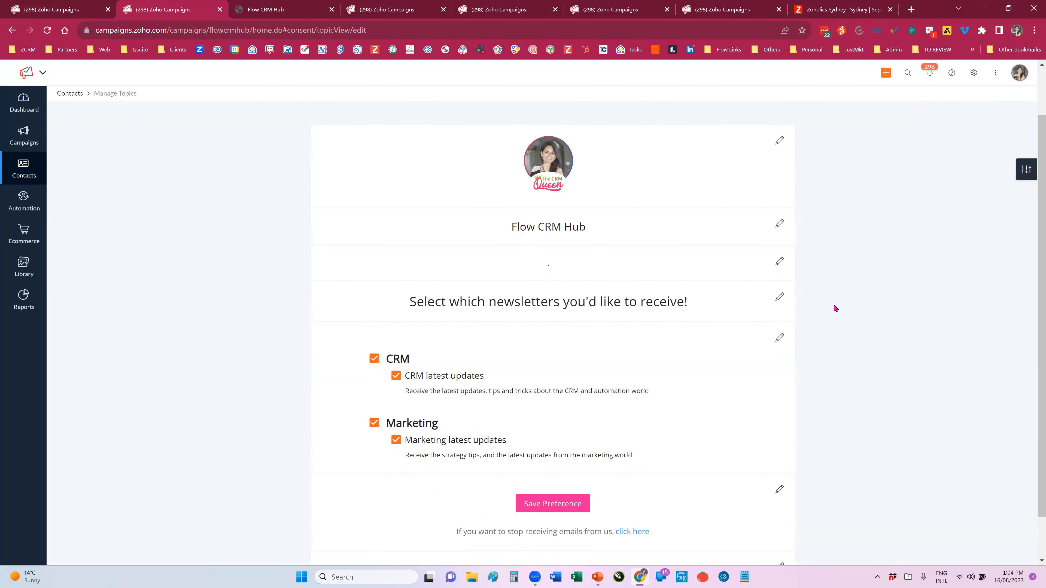
{"action": "scroll", "coordinate": [835, 308], "scroll_direction": "down", "scroll_amount": 2}
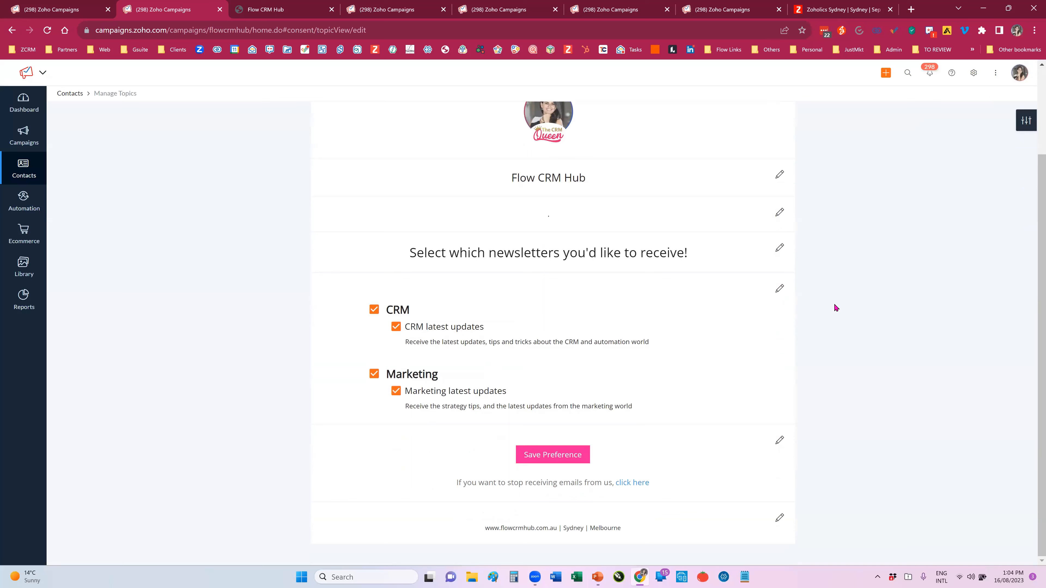
{"action": "scroll", "coordinate": [645, 199], "scroll_direction": "up", "scroll_amount": 2}
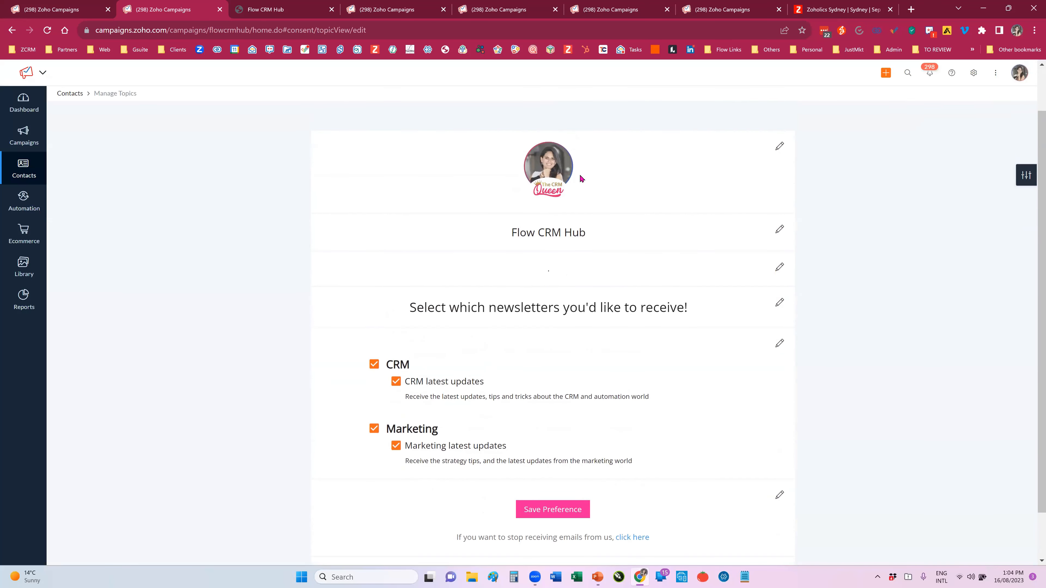
{"action": "left_click_drag", "start_coordinate": [502, 227], "coordinate": [588, 235]}
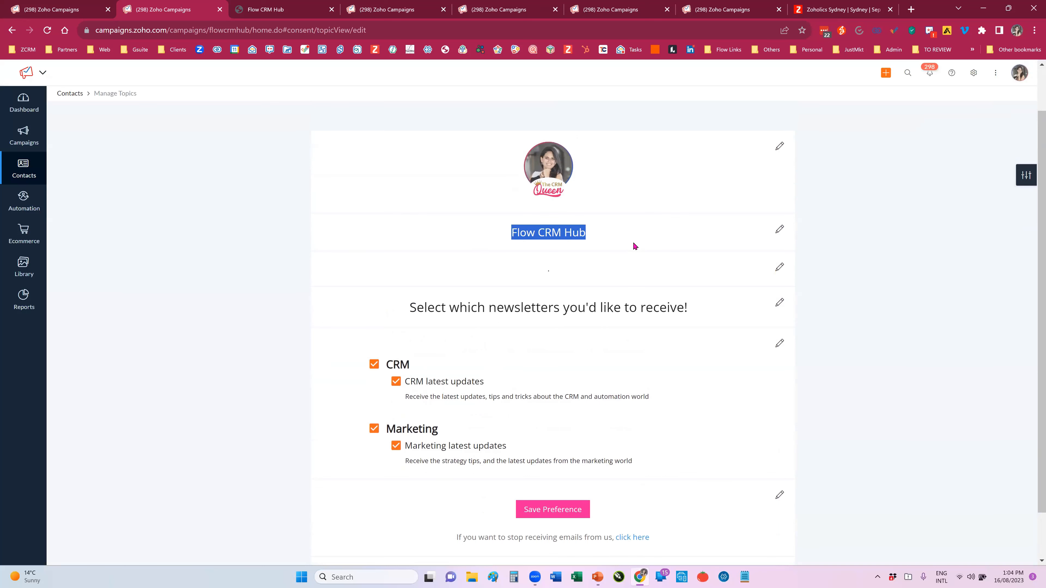
{"action": "scroll", "coordinate": [662, 263], "scroll_direction": "down", "scroll_amount": 1}
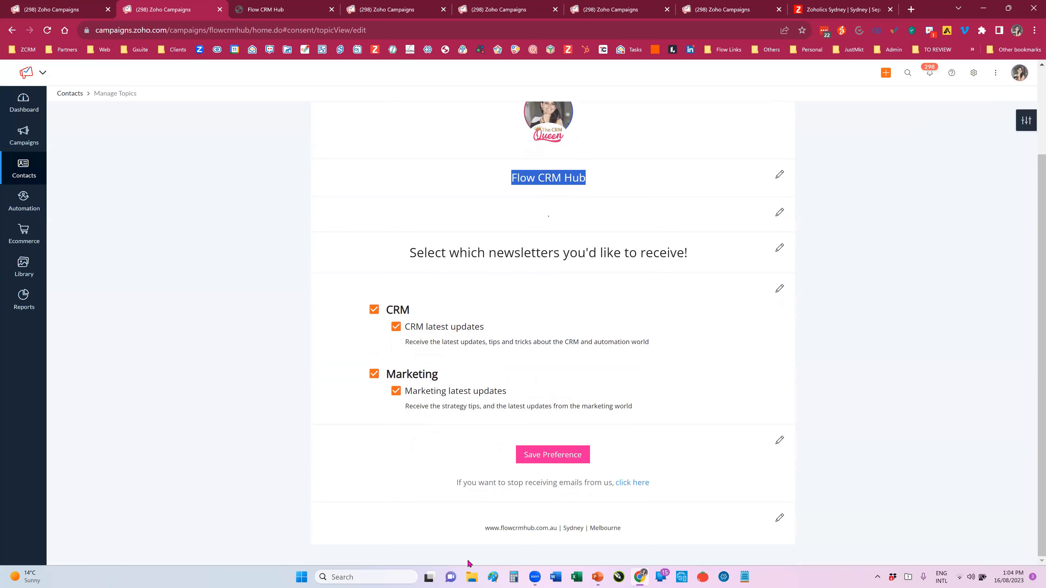
{"action": "left_click", "coordinate": [699, 481]}
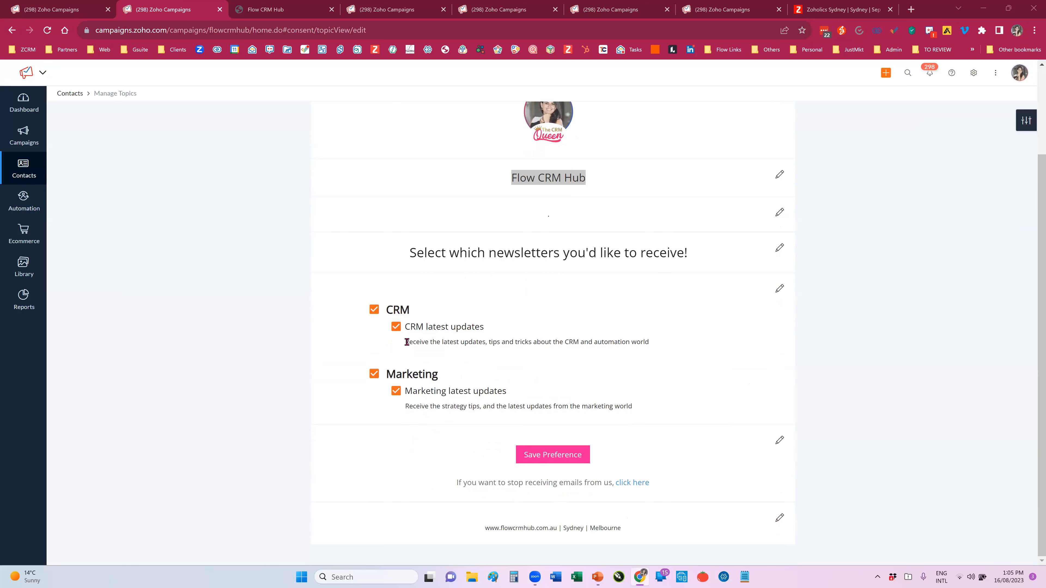
{"action": "left_click_drag", "start_coordinate": [406, 341], "coordinate": [650, 346]}
{"action": "left_click", "coordinate": [436, 335]}
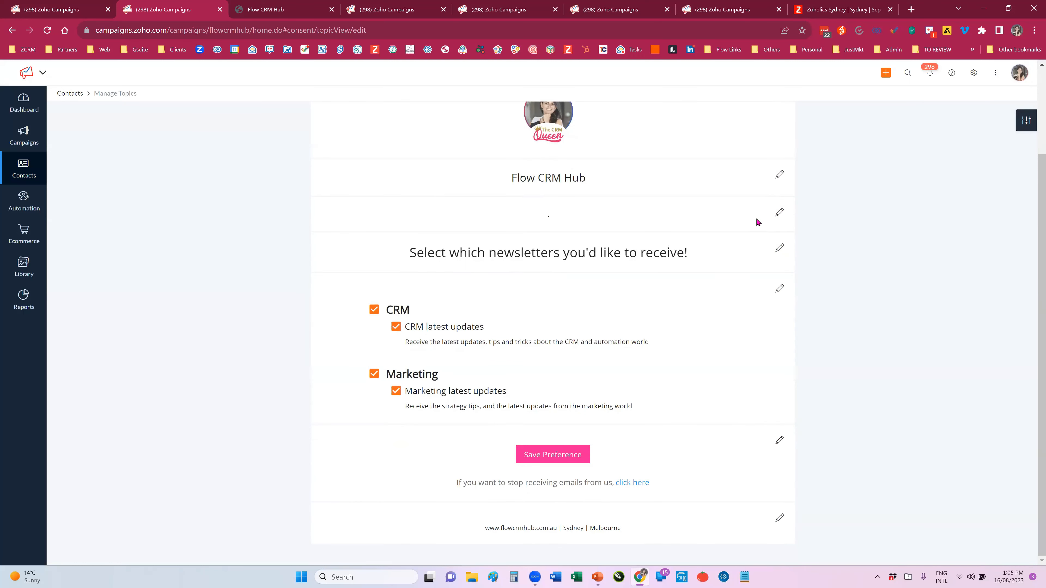
Step: Try replacing the dot below the Flow CRM Hub heading with the text "sign", and discard the unsaved change
{"action": "double_click", "coordinate": [548, 215]}
{"action": "left_click", "coordinate": [779, 219]}
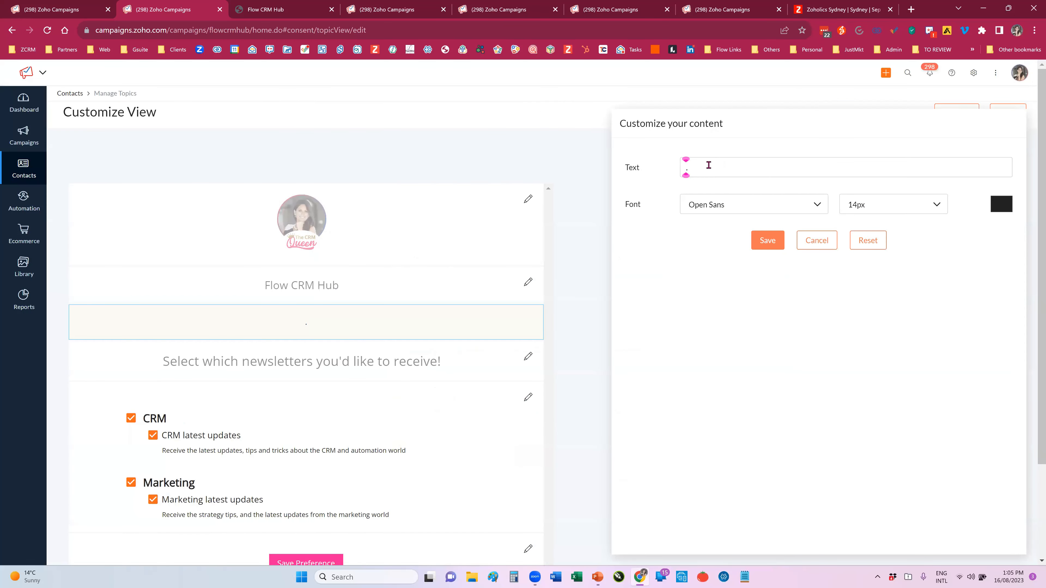
{"action": "left_click", "coordinate": [694, 168]}
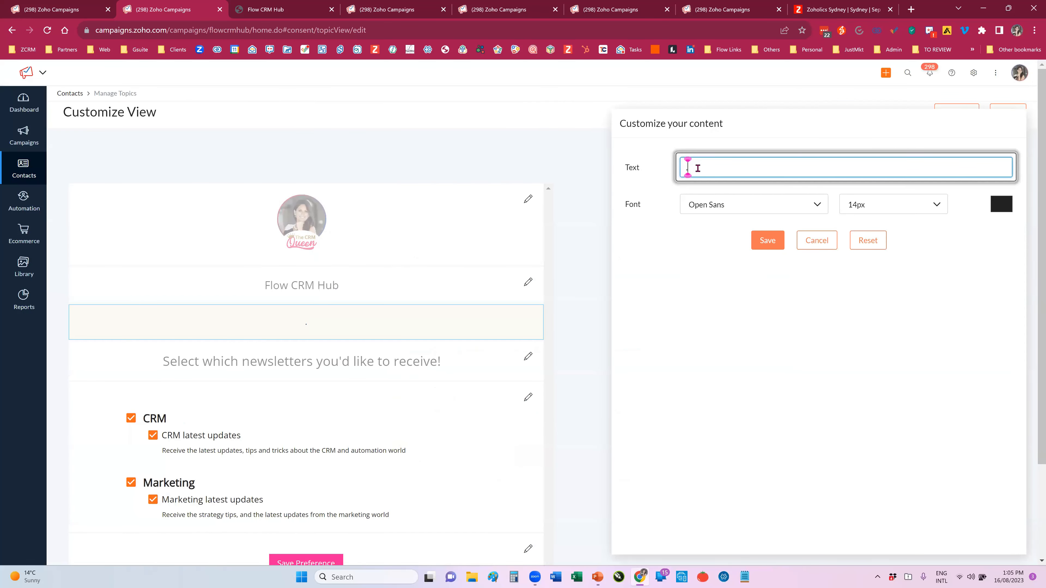
{"action": "left_click", "coordinate": [676, 169]}
{"action": "left_click", "coordinate": [691, 164]}
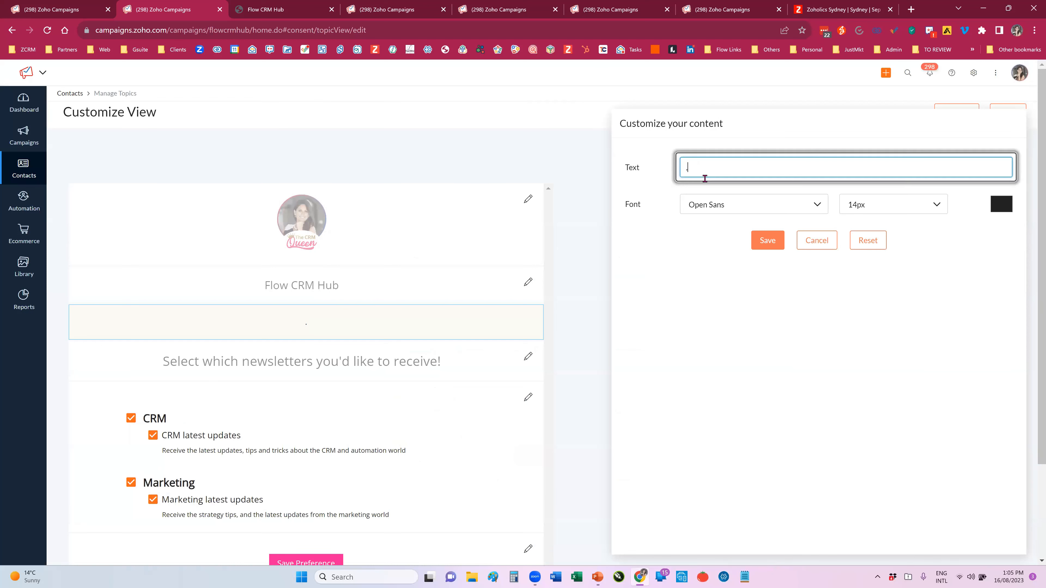
{"action": "key", "text": "Return"}
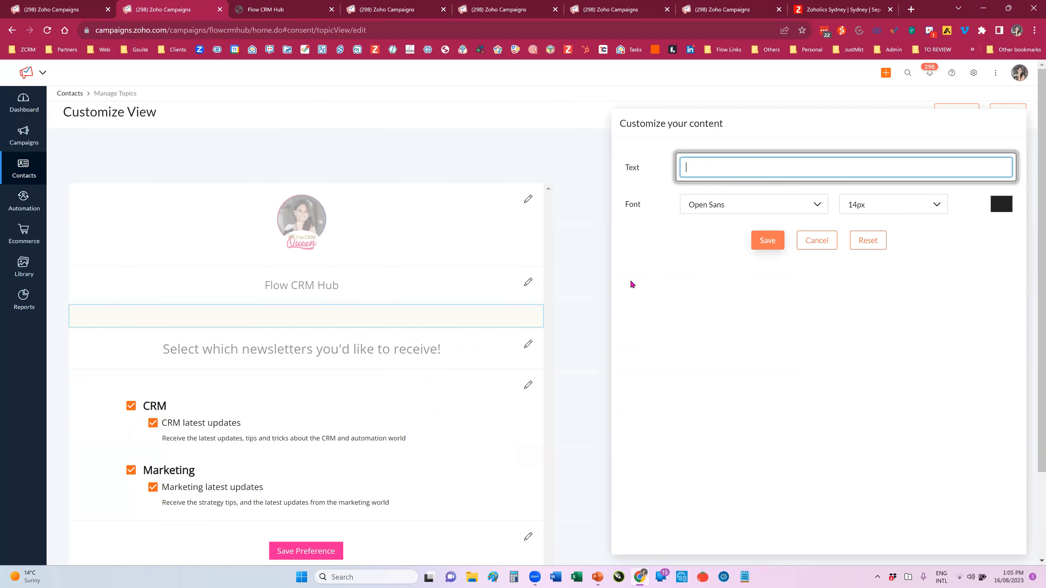
{"action": "left_click", "coordinate": [711, 168]}
{"action": "type", "text": "."}
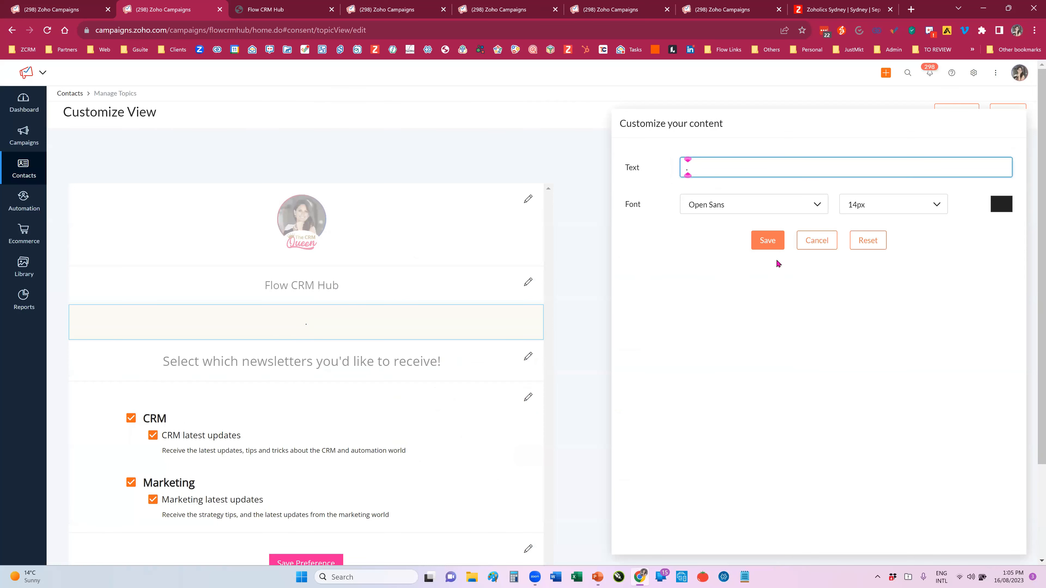
{"action": "left_click_drag", "start_coordinate": [708, 169], "coordinate": [679, 167]}
{"action": "type", "text": "sign"}
{"action": "scroll", "coordinate": [455, 323], "scroll_direction": "down", "scroll_amount": 1}
{"action": "scroll", "coordinate": [455, 324], "scroll_direction": "down", "scroll_amount": 4}
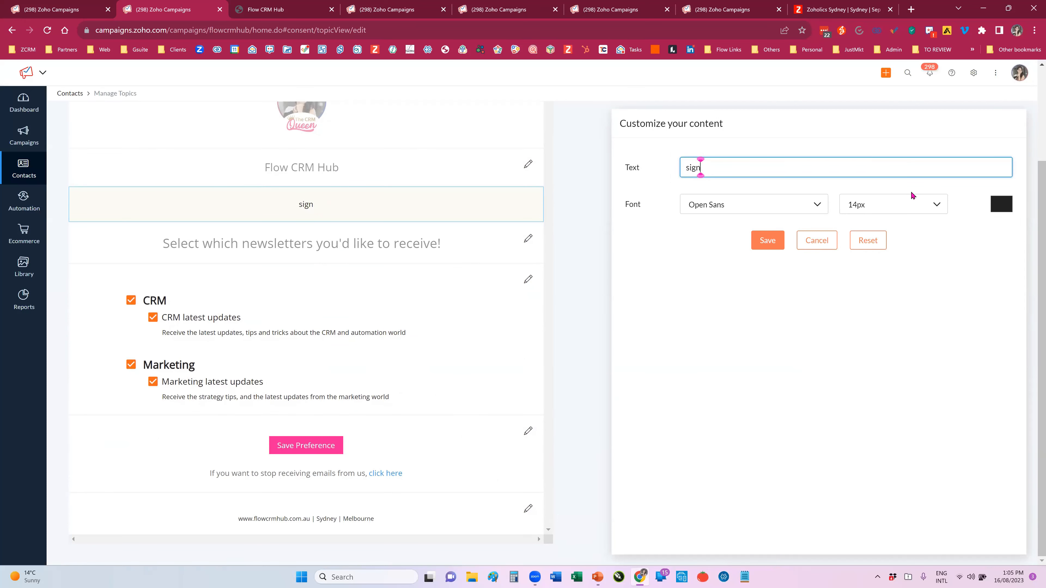
{"action": "left_click", "coordinate": [825, 243]}
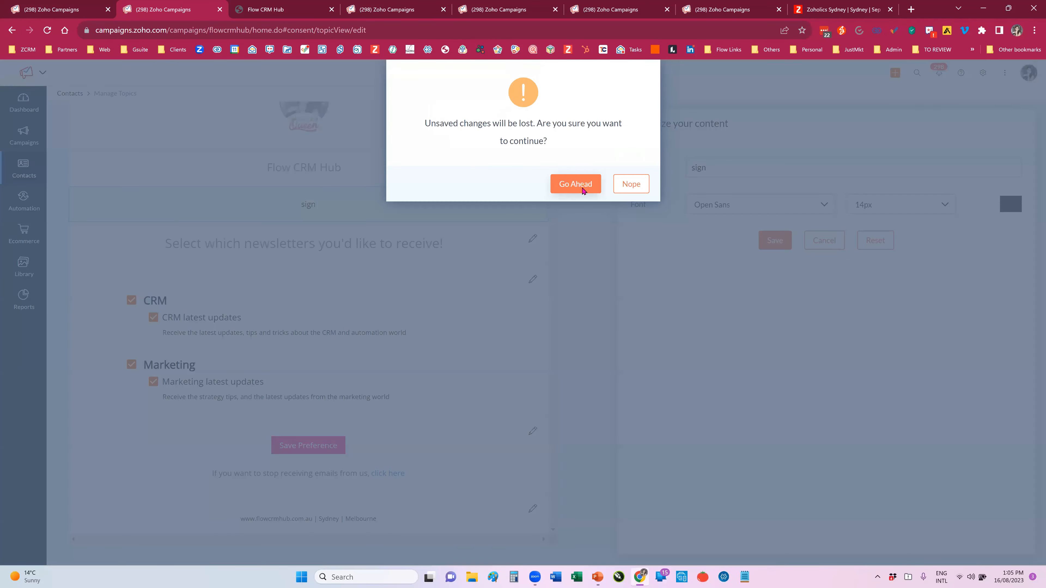
{"action": "left_click", "coordinate": [584, 185]}
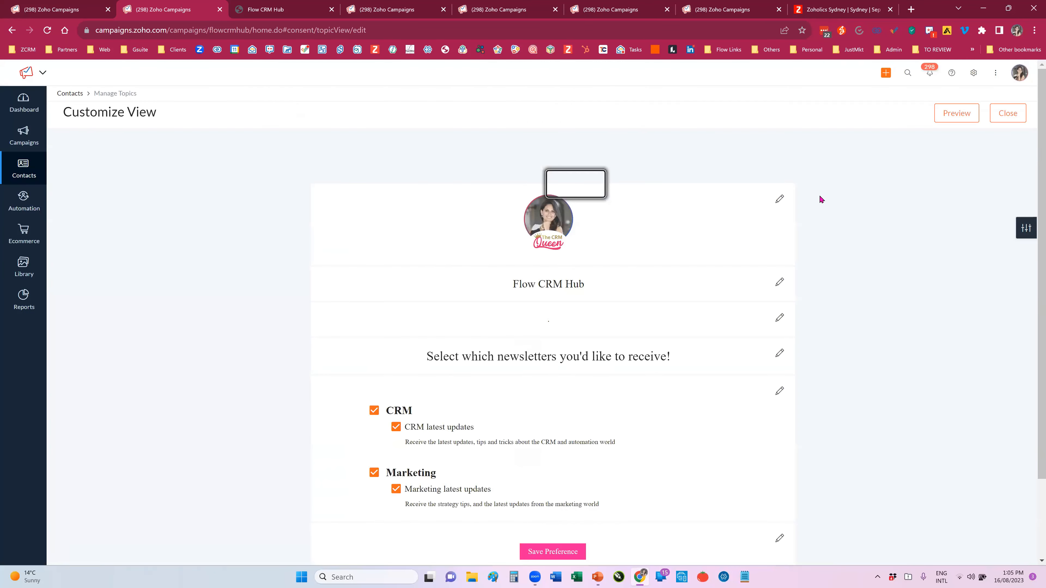
Step: Preview the topic preference page, close the duplicate preview, and examine the CRM latest updates topic and its description
{"action": "left_click", "coordinate": [951, 118]}
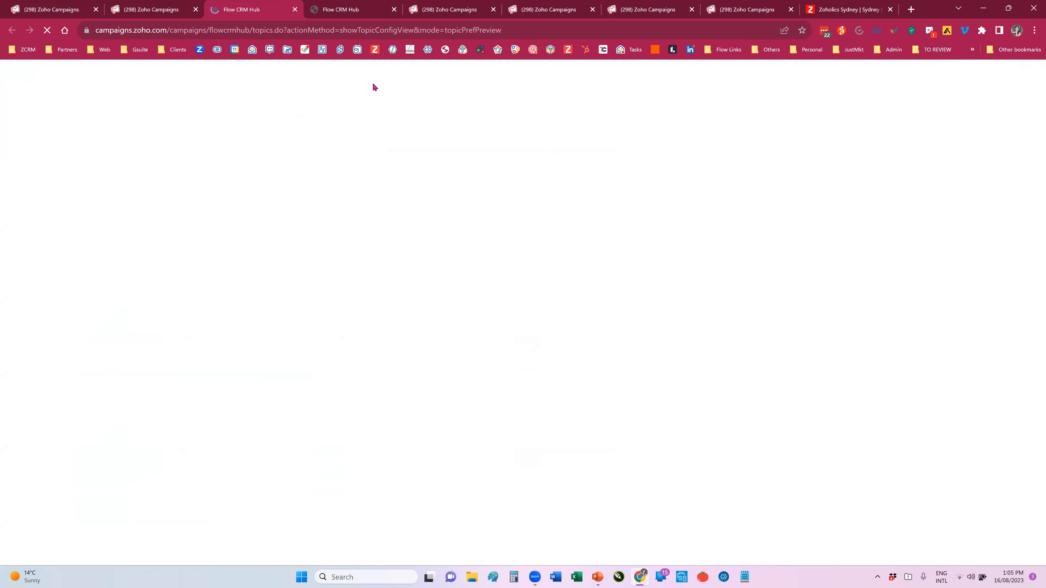
{"action": "left_click", "coordinate": [354, 12]}
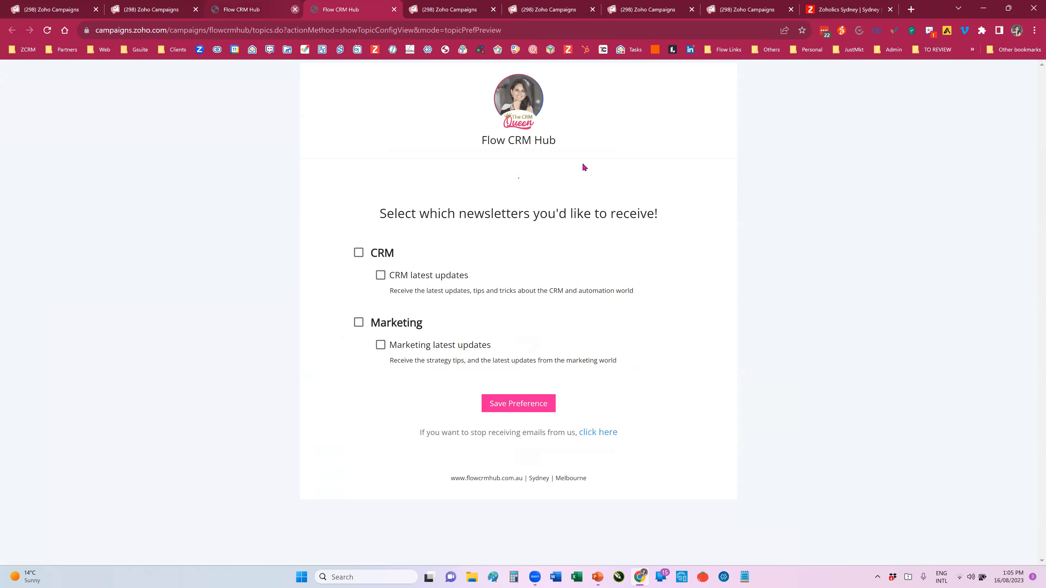
{"action": "left_click", "coordinate": [294, 8]}
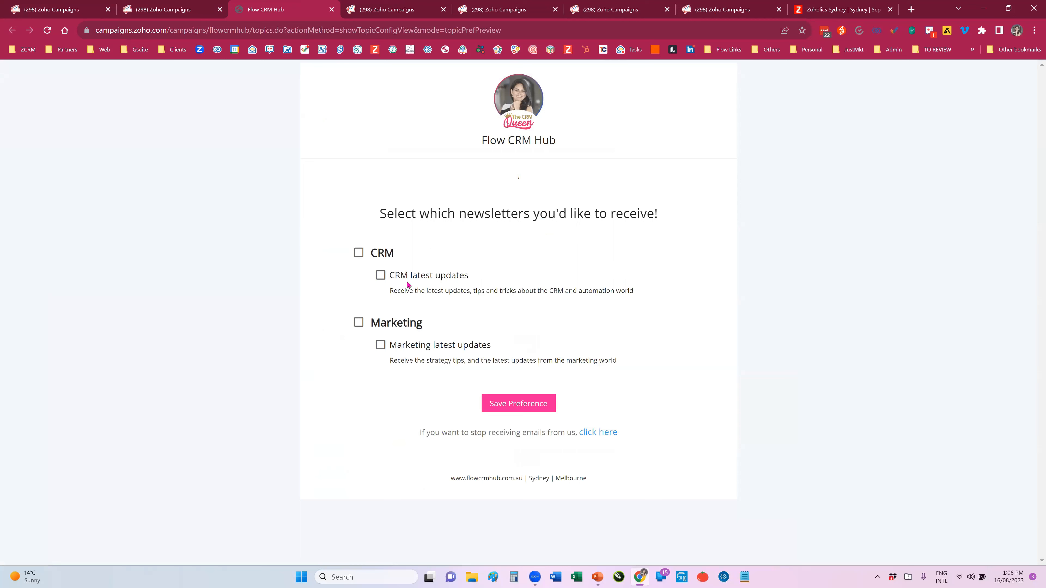
{"action": "left_click_drag", "start_coordinate": [389, 275], "coordinate": [502, 279]}
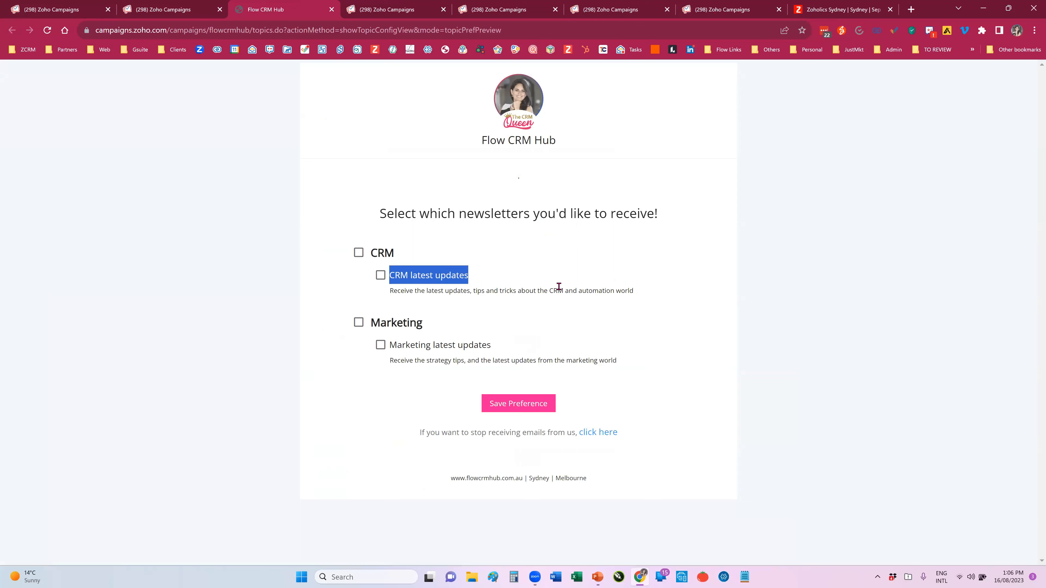
{"action": "left_click", "coordinate": [515, 296]}
{"action": "left_click_drag", "start_coordinate": [390, 290], "coordinate": [534, 290]}
{"action": "left_click_drag", "start_coordinate": [394, 275], "coordinate": [472, 281]}
Step: Open the Automation workflows list and read the recommendation about using workflows instead of autoresponders
{"action": "left_click", "coordinate": [403, 4]}
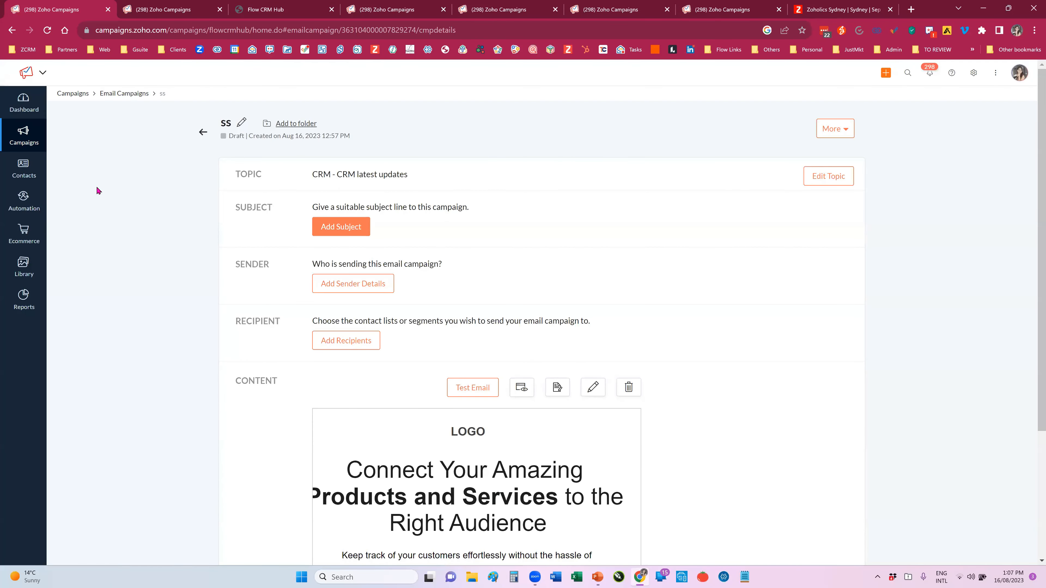
{"action": "left_click", "coordinate": [22, 208]}
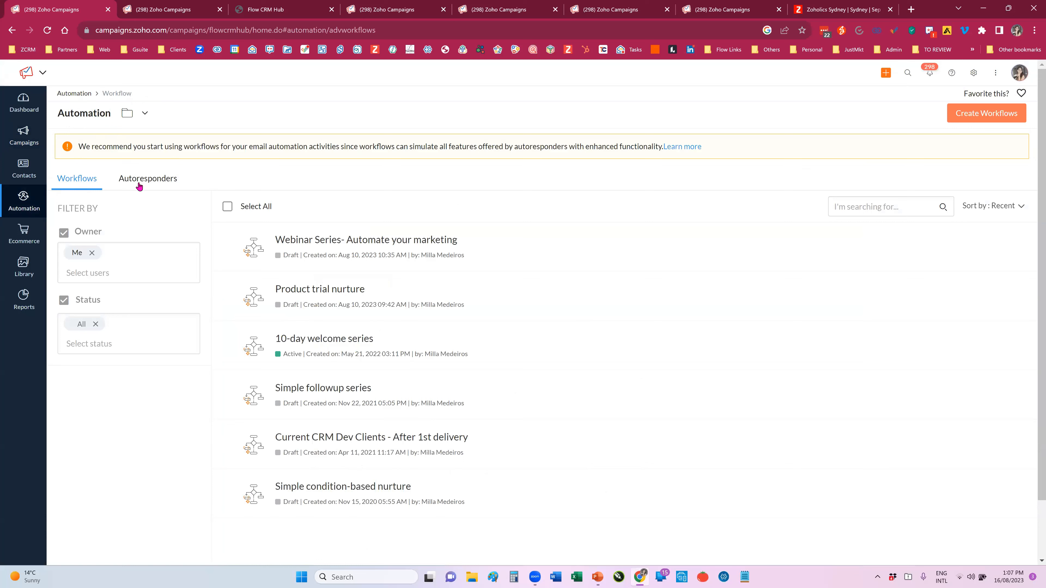
{"action": "left_click_drag", "start_coordinate": [79, 147], "coordinate": [333, 160]}
{"action": "left_click", "coordinate": [272, 175]}
Step: In the Webinar Series- Automate your marketing workflow, set the On Form Submission trigger to the specific form Test Signup Form and save it
{"action": "left_click", "coordinate": [176, 9]}
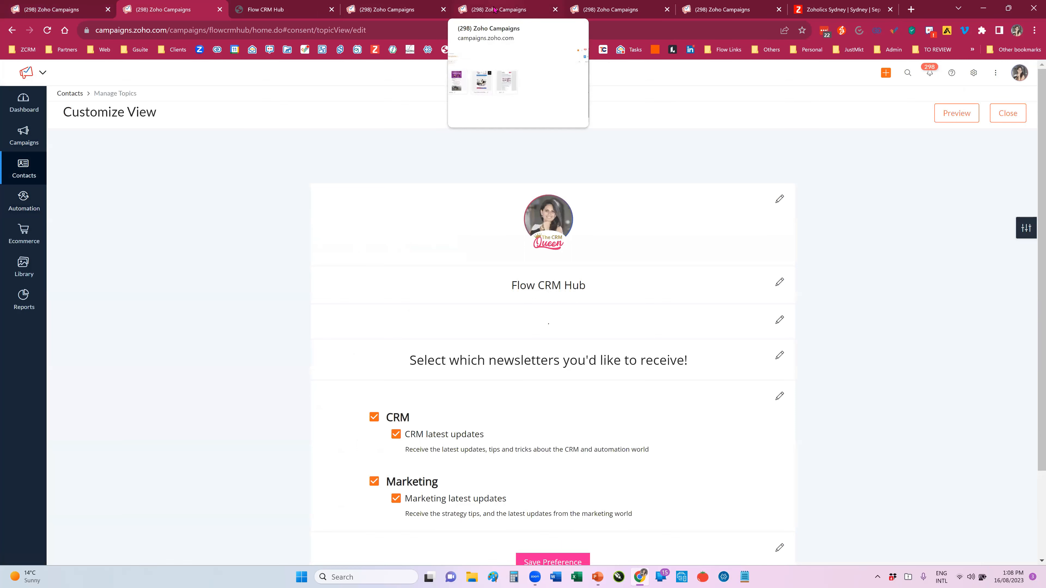
{"action": "left_click", "coordinate": [402, 12]}
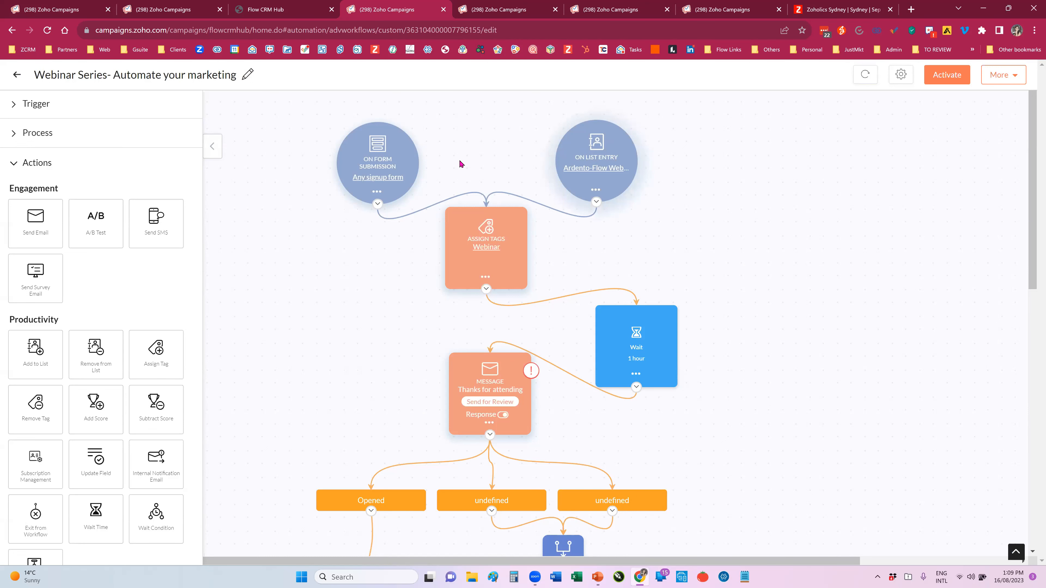
{"action": "left_click", "coordinate": [361, 183]}
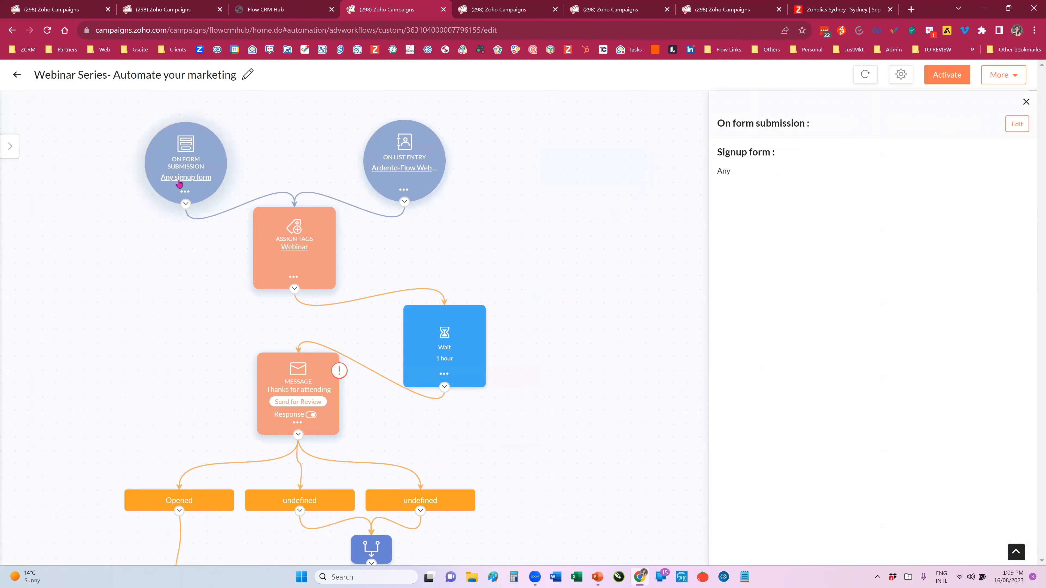
{"action": "left_click", "coordinate": [184, 193]}
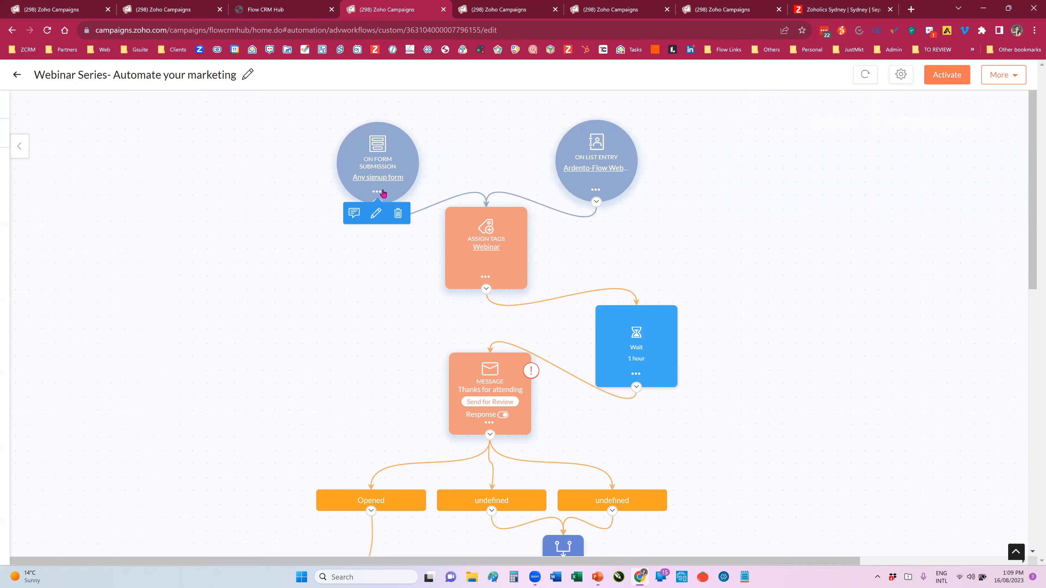
{"action": "left_click", "coordinate": [374, 212]}
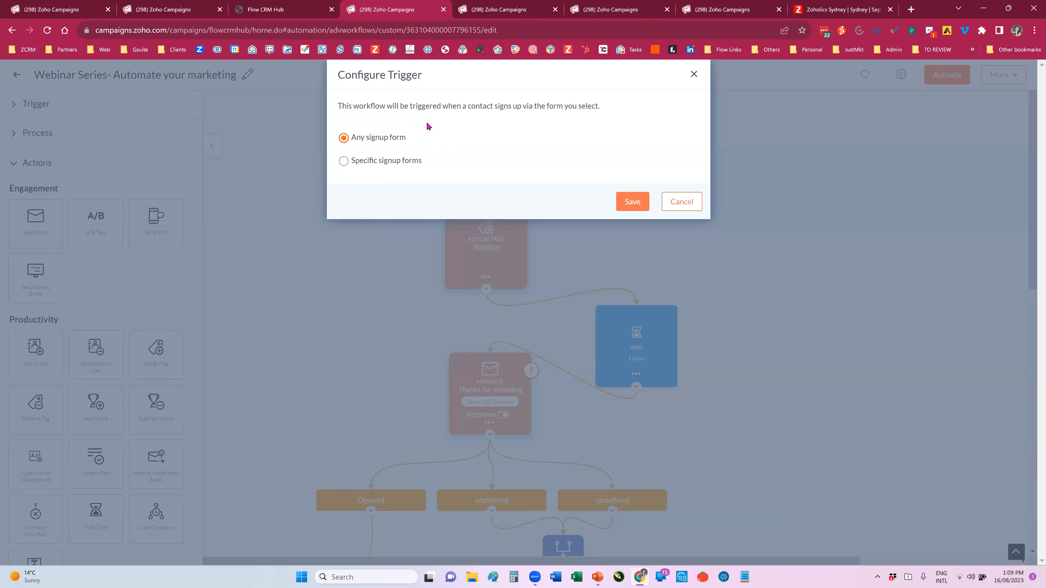
{"action": "left_click", "coordinate": [348, 165]}
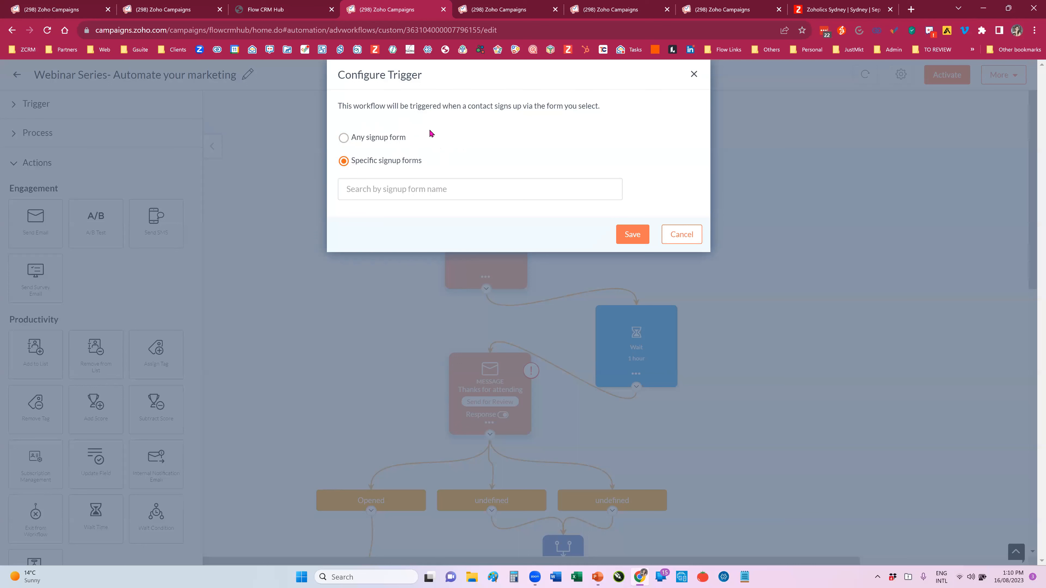
{"action": "left_click", "coordinate": [381, 188]}
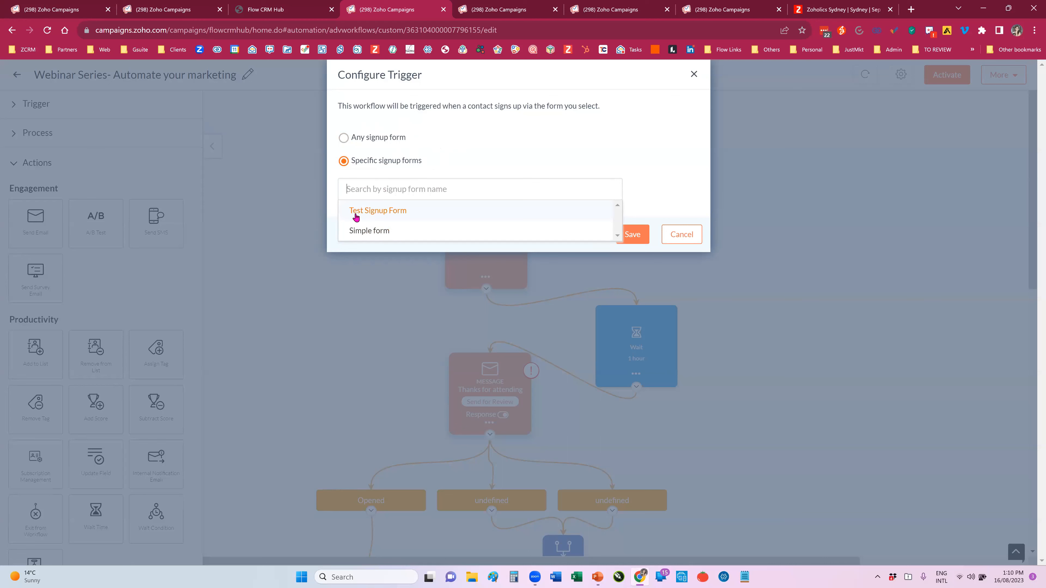
{"action": "left_click", "coordinate": [368, 212]}
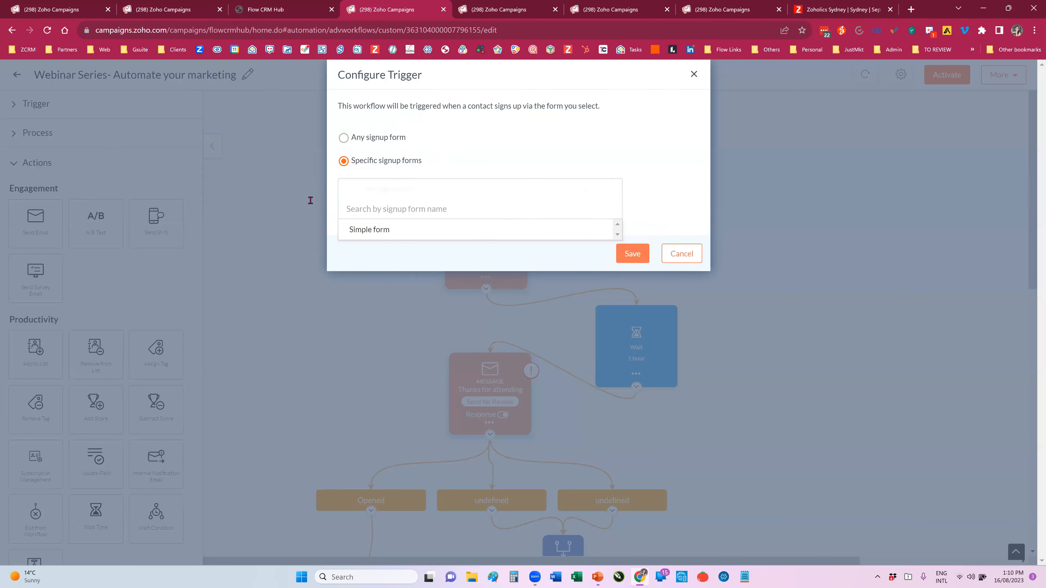
{"action": "left_click", "coordinate": [635, 256]}
{"action": "left_click", "coordinate": [634, 256]}
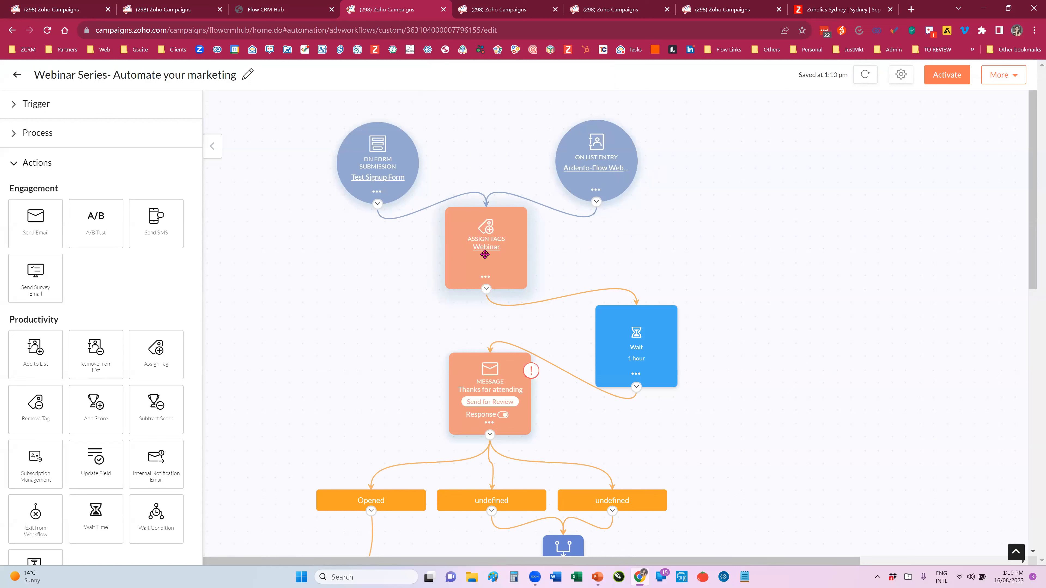
Step: Open the configuration of the Assign Tags action and search the available tags for "Tag"
{"action": "left_click", "coordinate": [485, 278]}
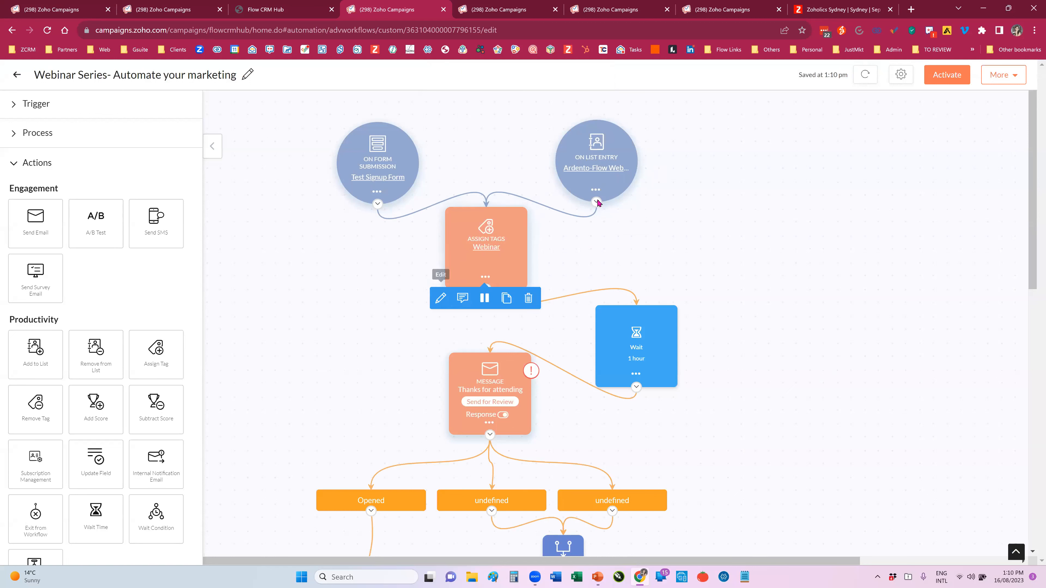
{"action": "left_click", "coordinate": [440, 298]}
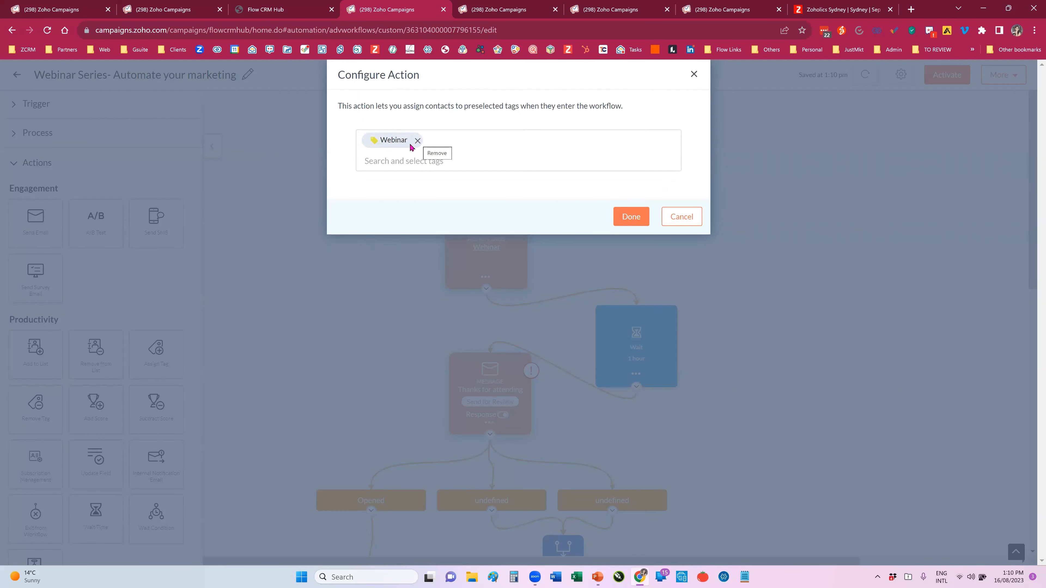
{"action": "left_click", "coordinate": [410, 160]}
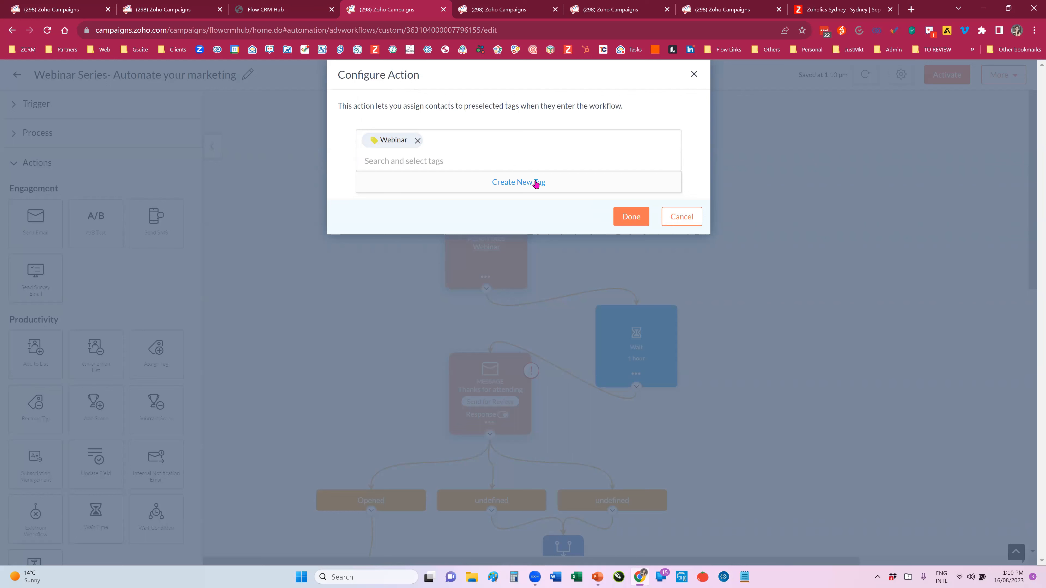
{"action": "left_click", "coordinate": [410, 160]}
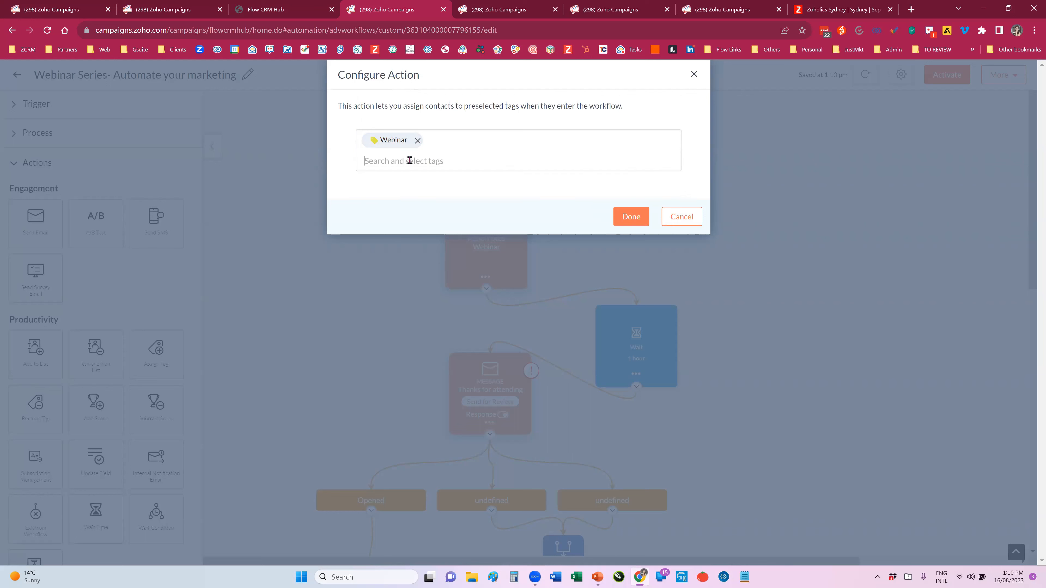
{"action": "type", "text": "Tag"}
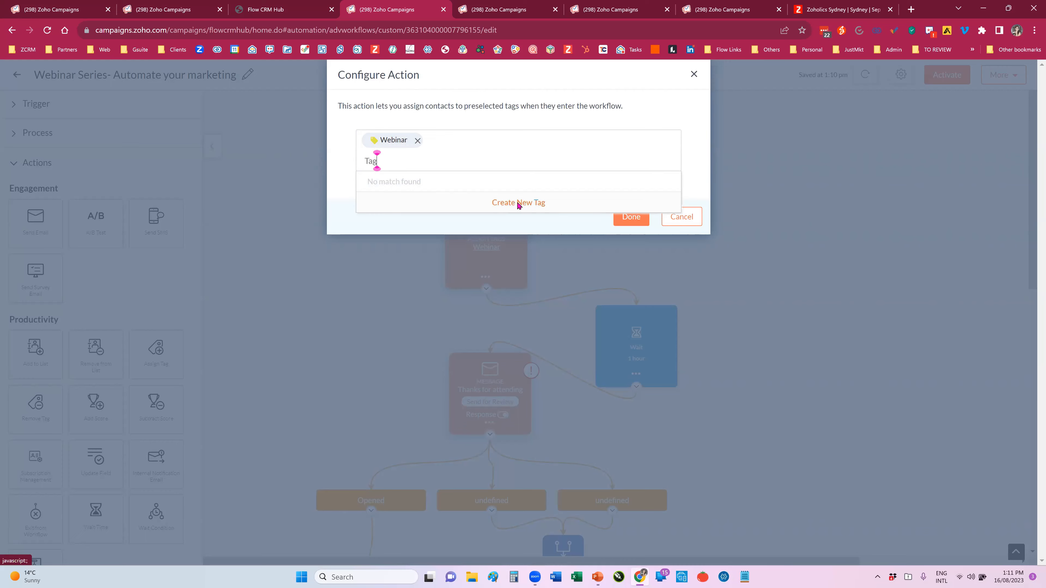
Step: Create a new tag named Test with the orchid-purple color, and save it alongside Webinar in the Assign Tags action
{"action": "left_click", "coordinate": [531, 201]}
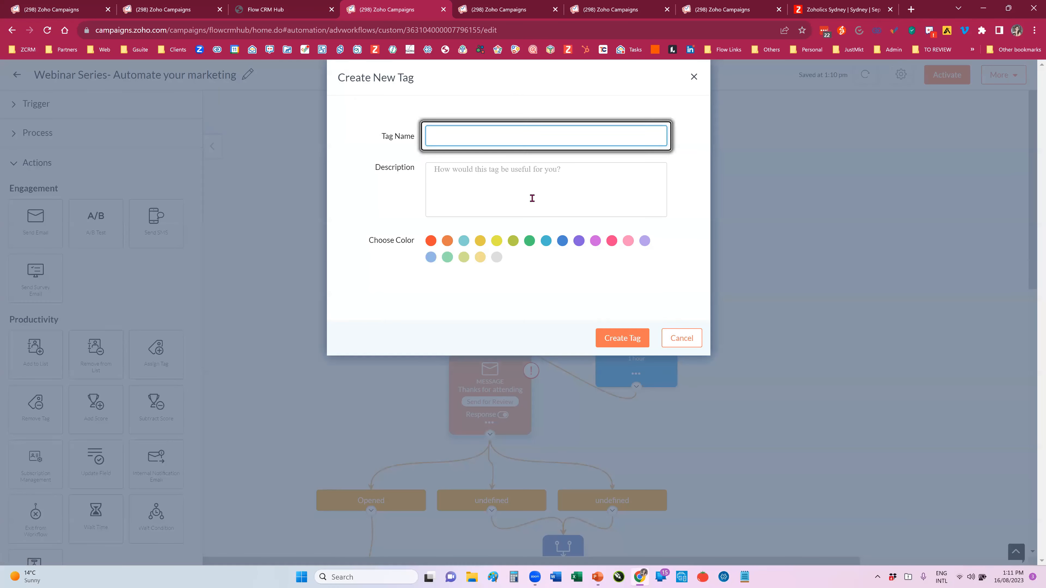
{"action": "left_click", "coordinate": [444, 136]}
{"action": "type", "text": "Tag"}
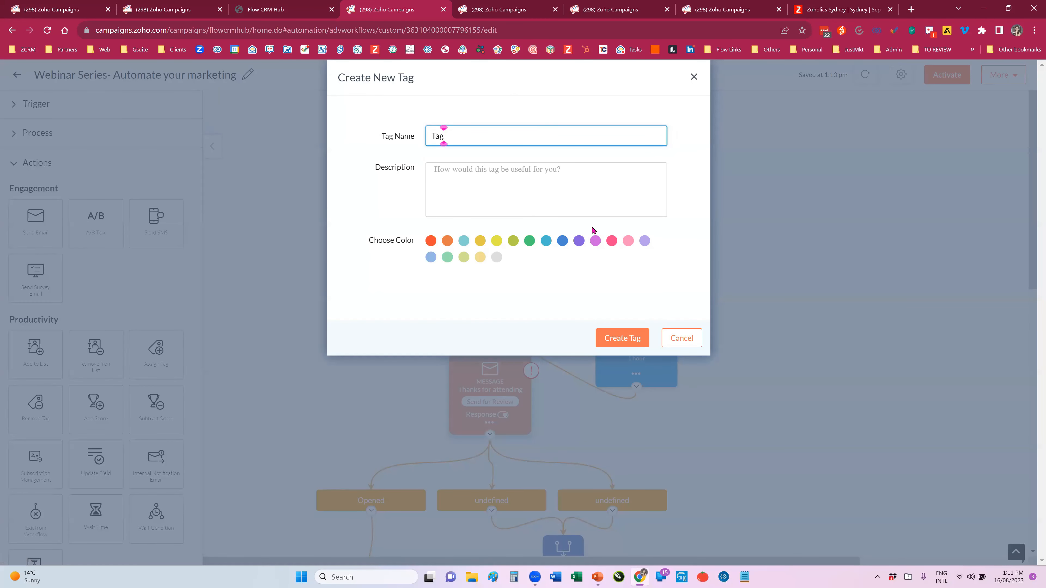
{"action": "left_click", "coordinate": [531, 241]}
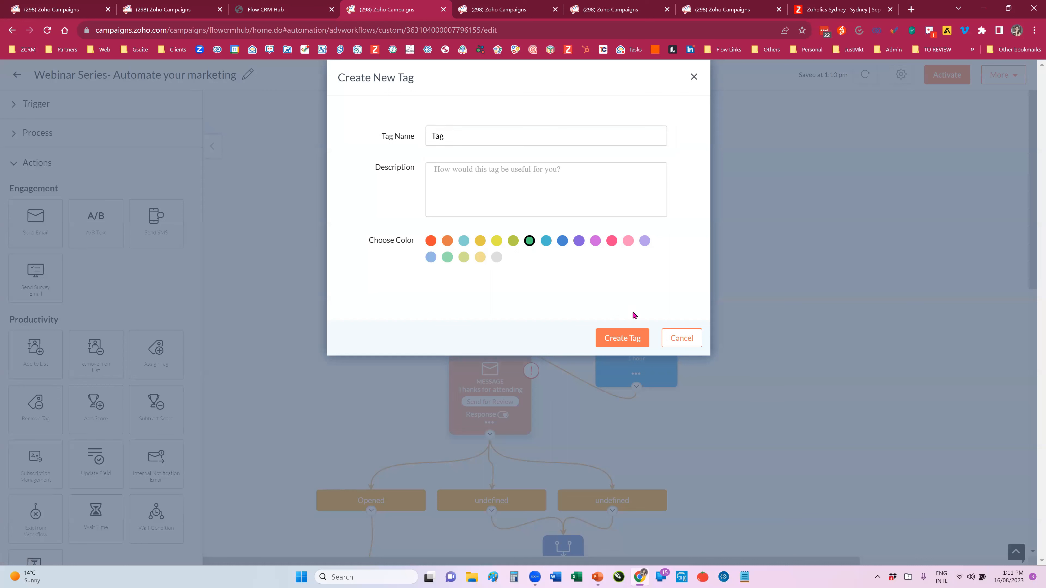
{"action": "left_click", "coordinate": [595, 241]}
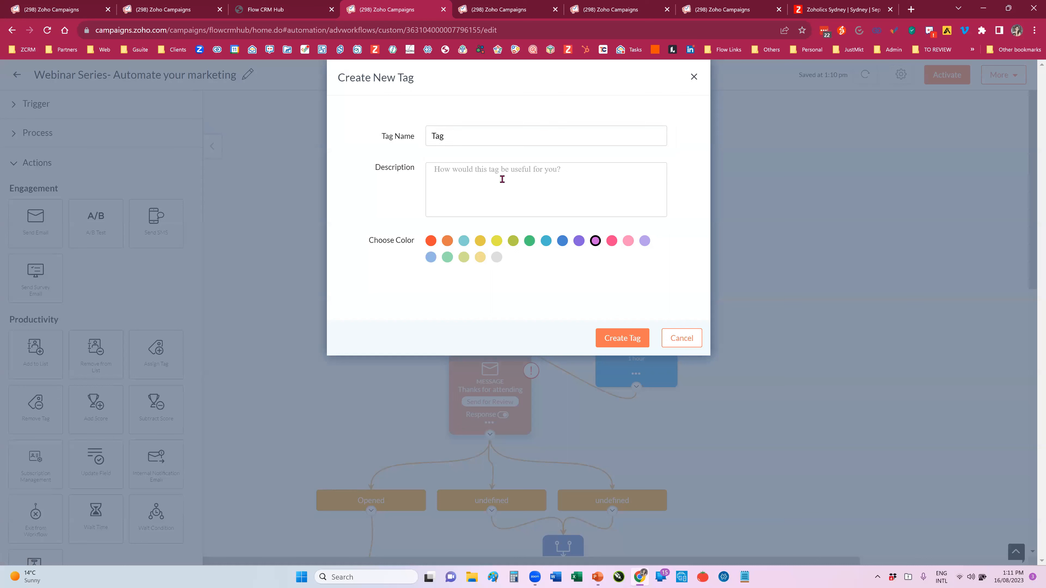
{"action": "double_click", "coordinate": [449, 137]}
{"action": "type", "text": "Test"}
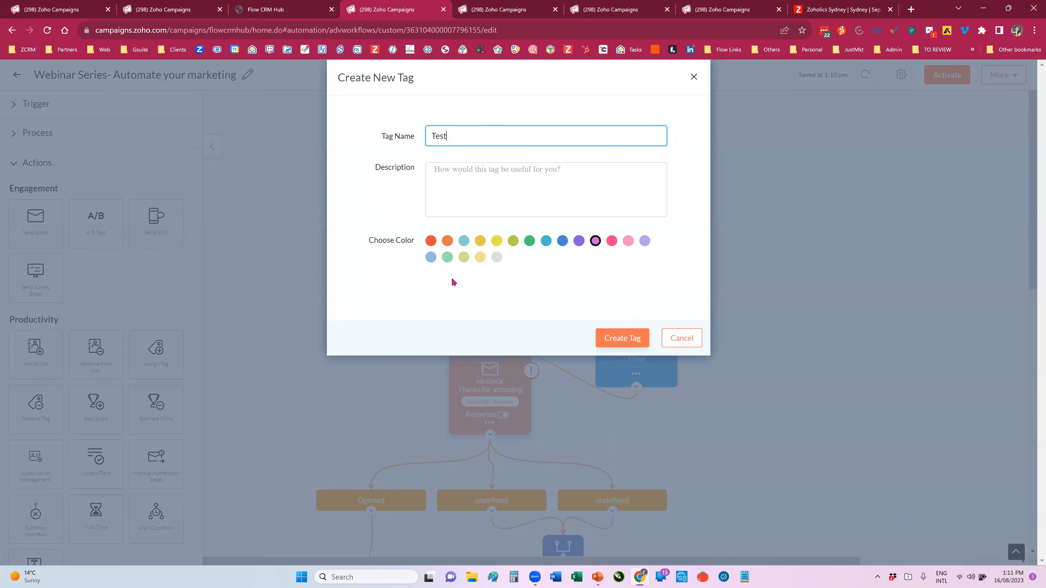
{"action": "key", "text": "Return"}
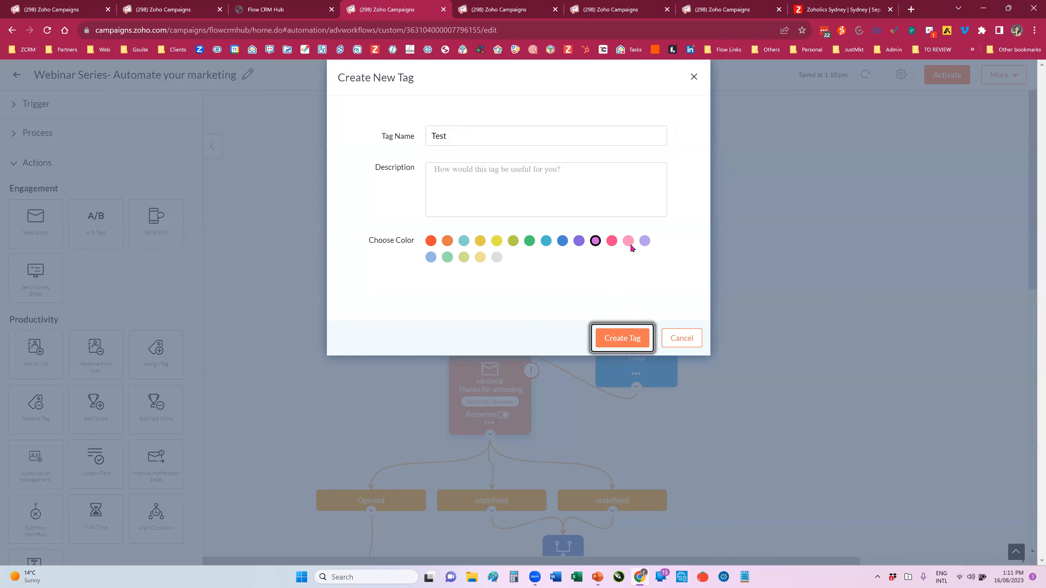
{"action": "key", "text": "Return"}
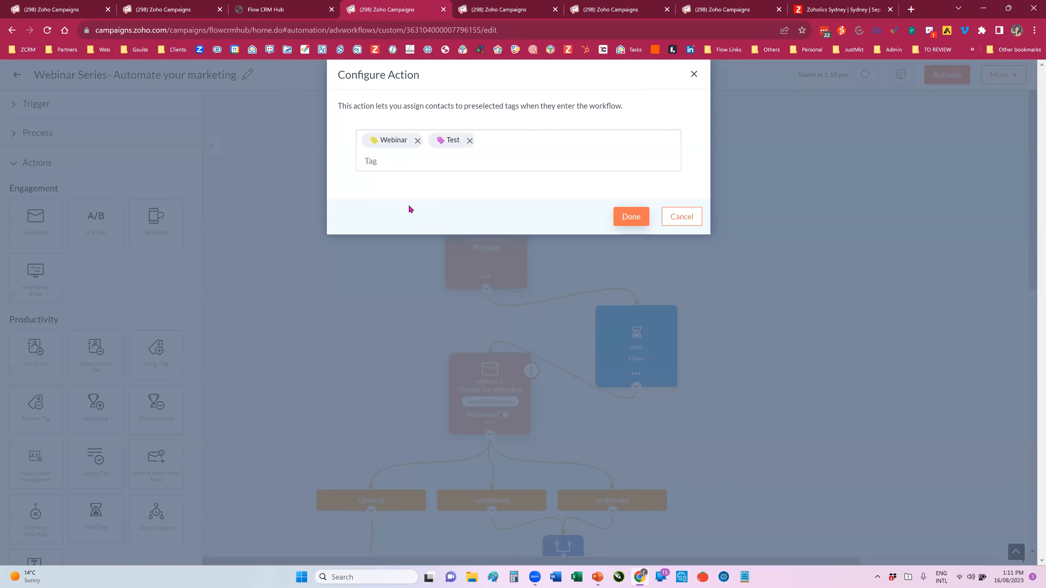
{"action": "scroll", "coordinate": [399, 211], "scroll_direction": "down", "scroll_amount": 1}
{"action": "scroll", "coordinate": [399, 212], "scroll_direction": "down", "scroll_amount": 2}
{"action": "key", "text": "Return"}
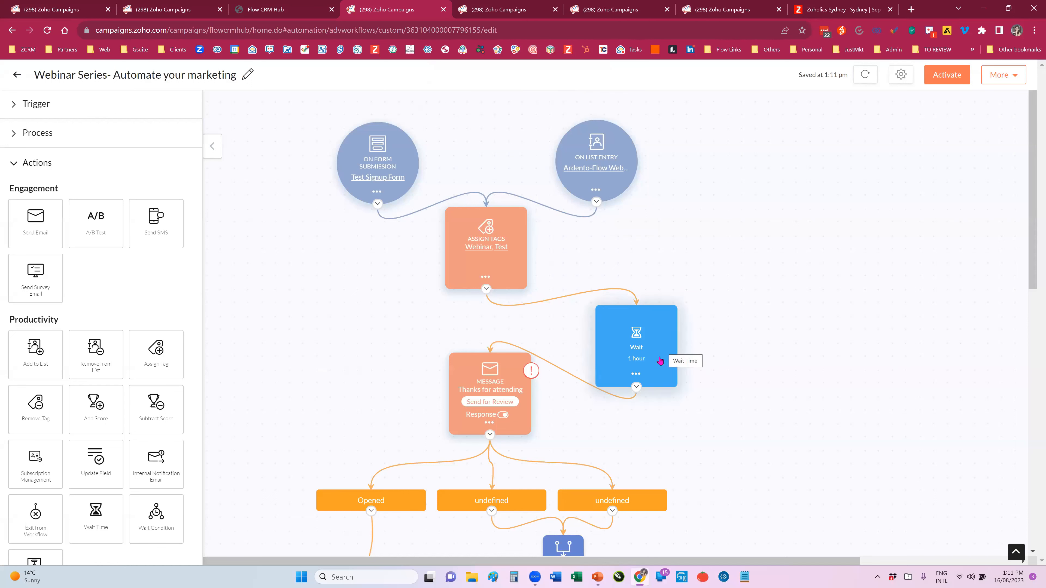
Step: Examine the Wait action's duration, unit choices and resume options, and close its settings without saving
{"action": "mouse_move", "coordinate": [637, 363]}
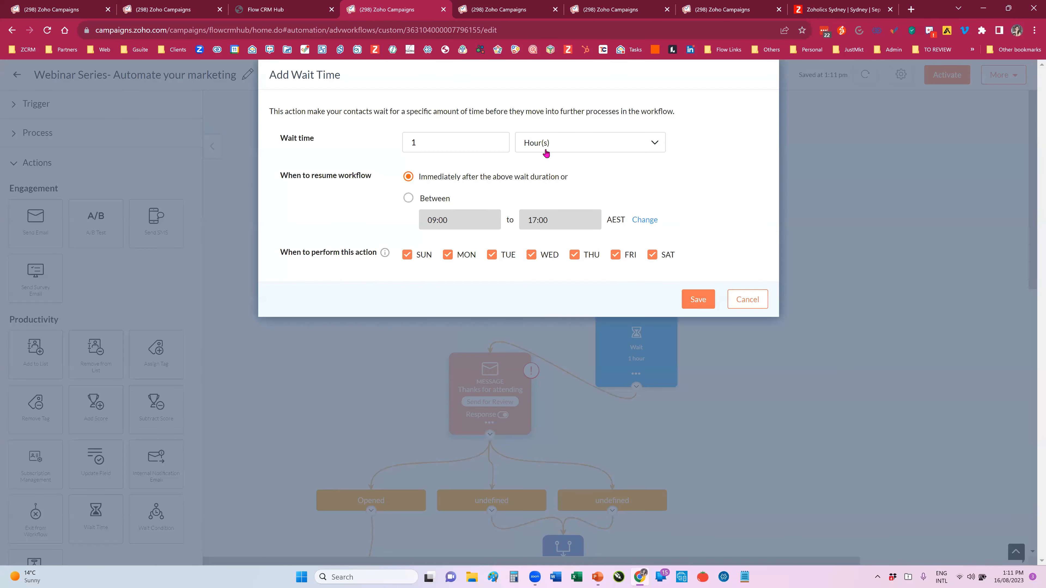
{"action": "left_click", "coordinate": [548, 152]}
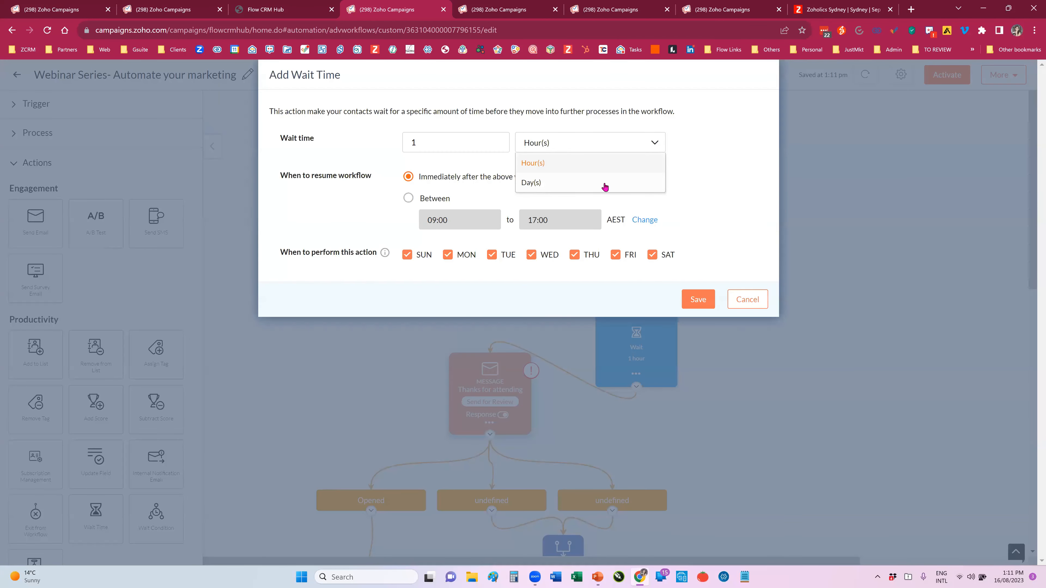
{"action": "left_click", "coordinate": [449, 147]}
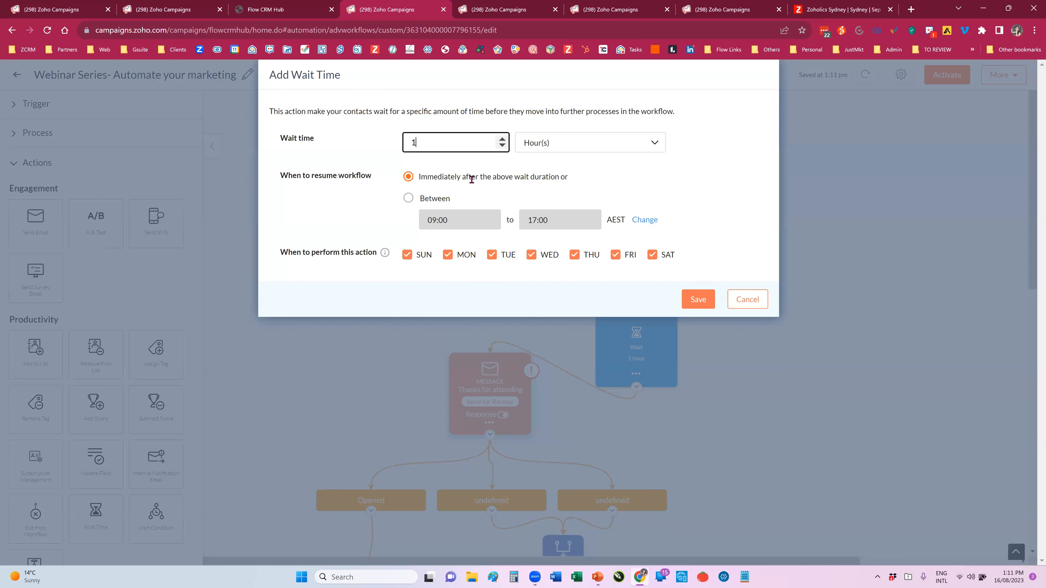
{"action": "left_click_drag", "start_coordinate": [539, 175], "coordinate": [570, 180]}
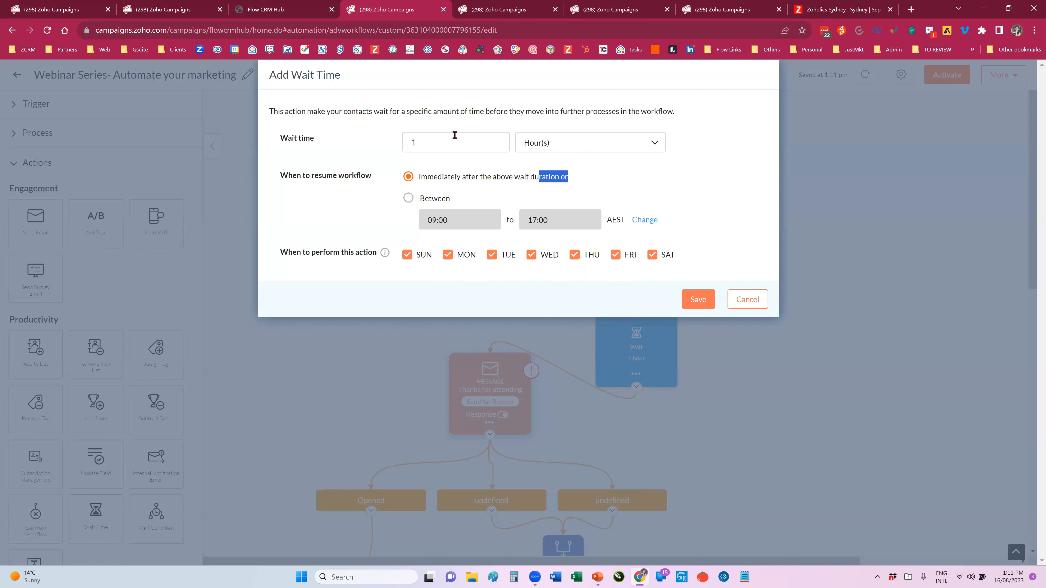
{"action": "left_click", "coordinate": [502, 172]}
{"action": "left_click", "coordinate": [744, 298]}
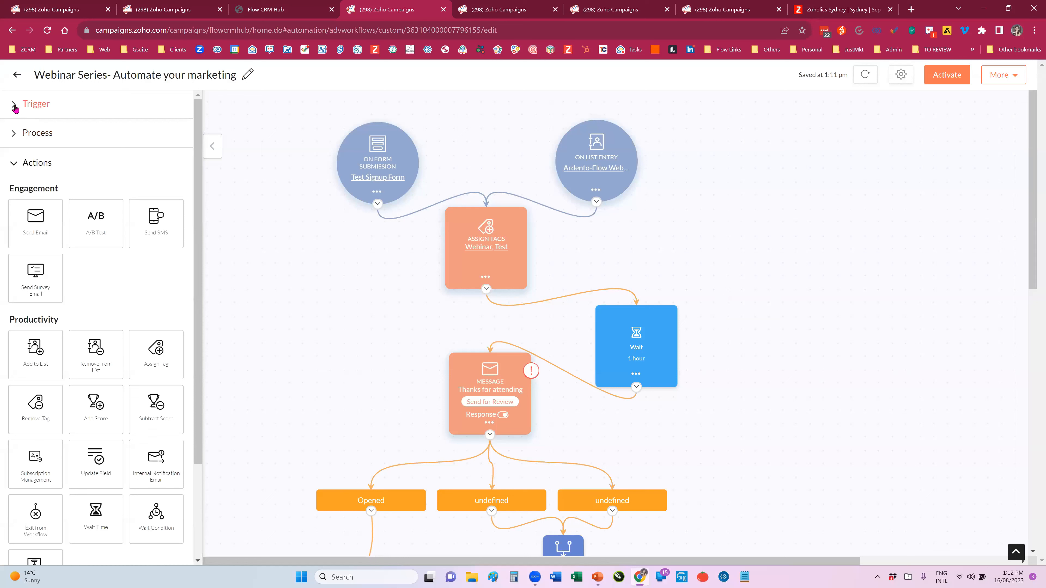
Step: Examine the trigger, process and action elements available for building the workflow, including the Productivity and Zoho CRM actions
{"action": "left_click", "coordinate": [14, 165]}
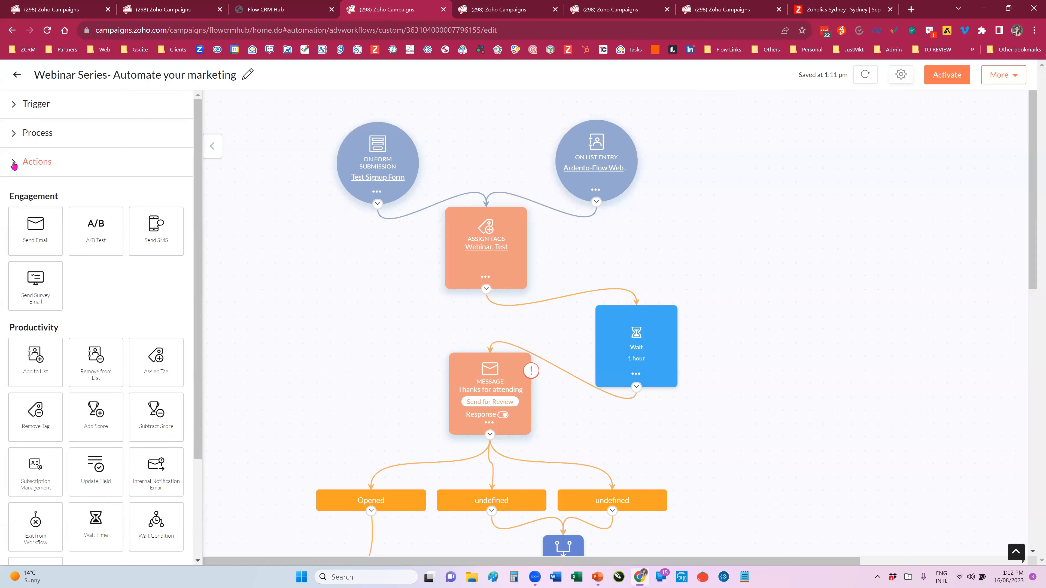
{"action": "left_click", "coordinate": [14, 133]}
{"action": "left_click", "coordinate": [14, 105]}
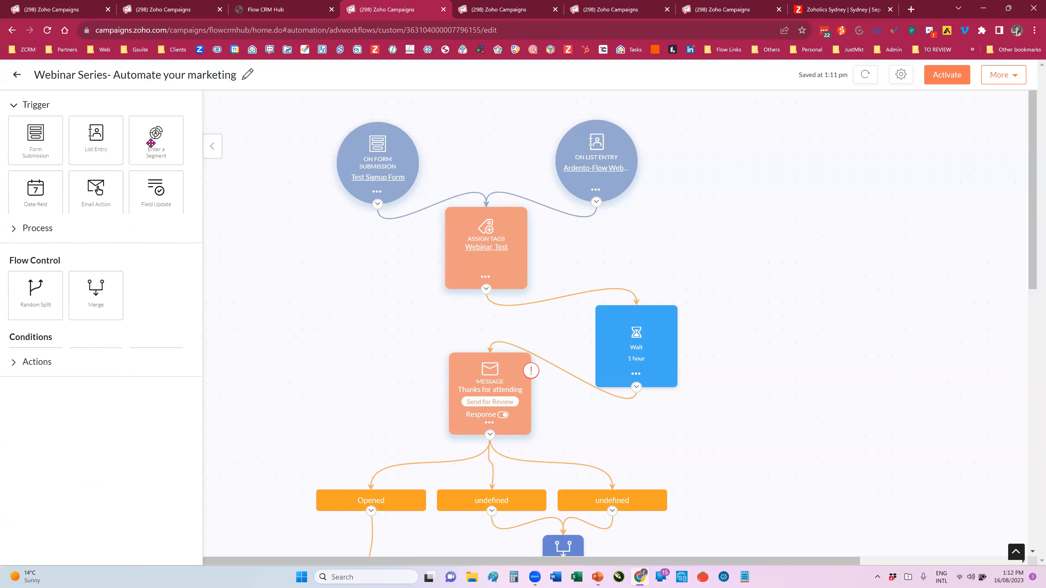
{"action": "left_click", "coordinate": [9, 438]}
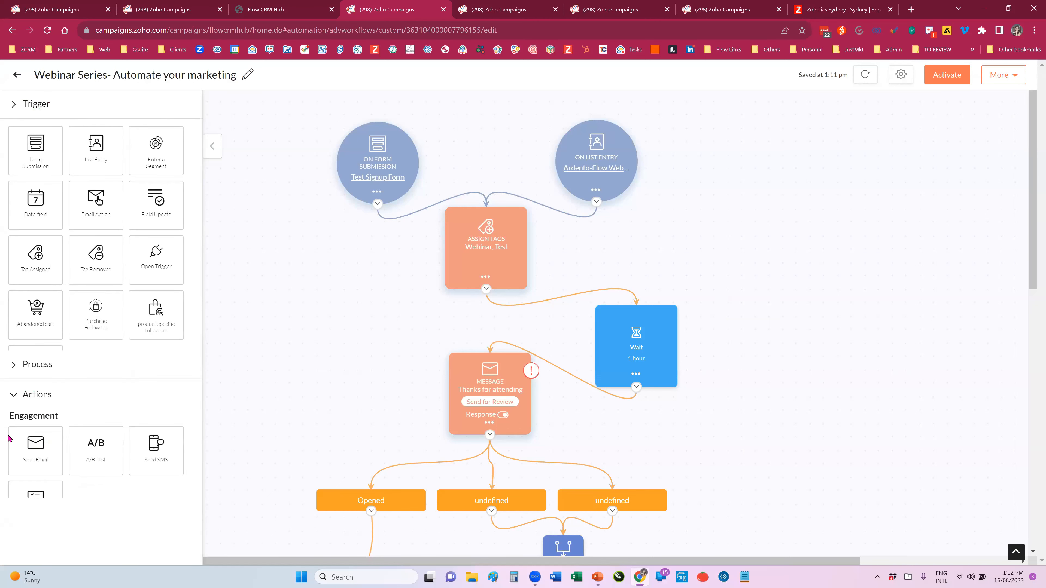
{"action": "scroll", "coordinate": [60, 355], "scroll_direction": "down", "scroll_amount": 5}
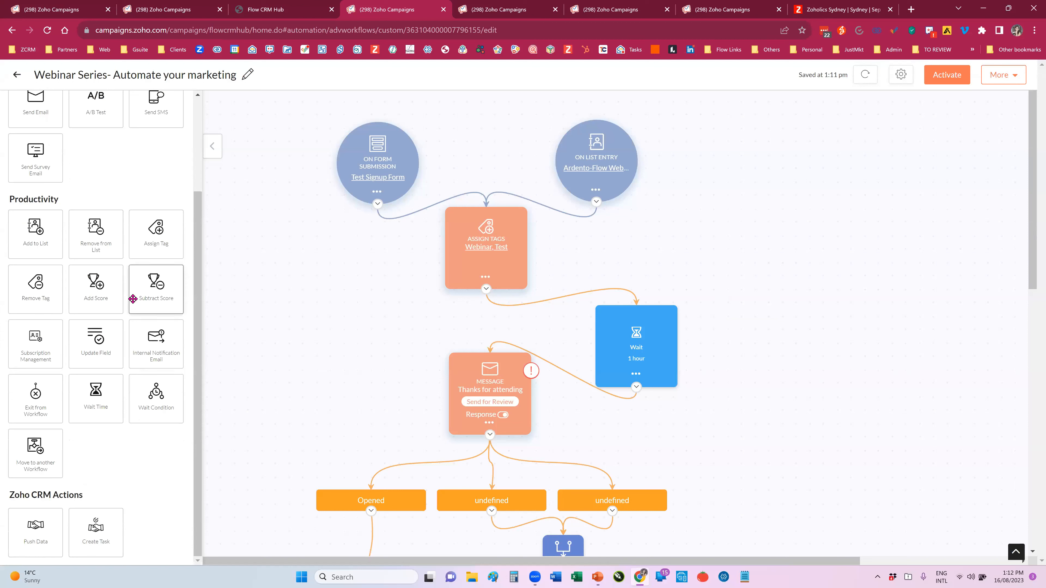
Step: Place an unconnected Add Score action on the canvas beside the existing flow, and delete it
{"action": "left_click_drag", "start_coordinate": [96, 289], "coordinate": [280, 302]}
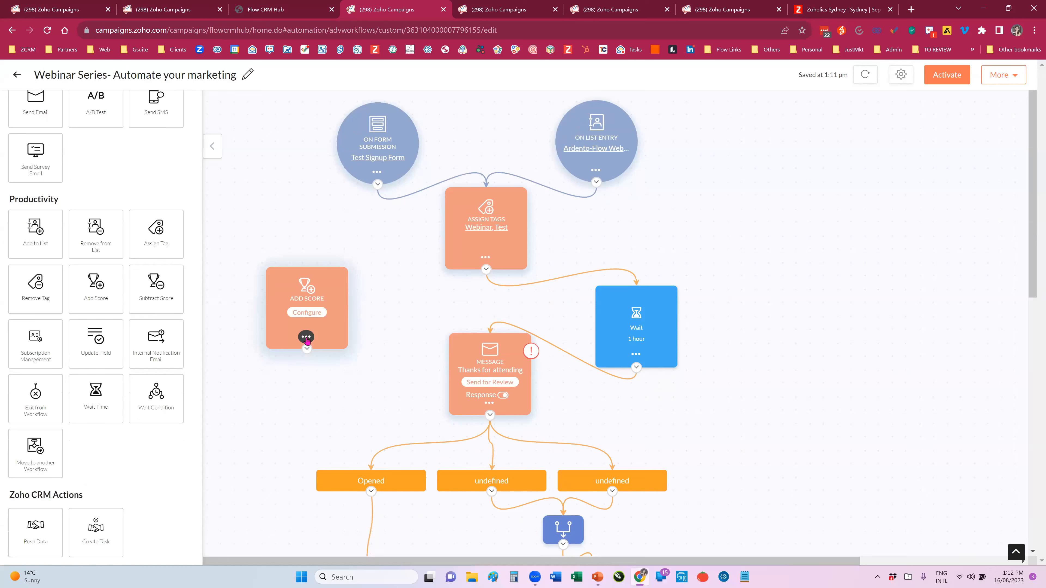
{"action": "left_click", "coordinate": [306, 337]}
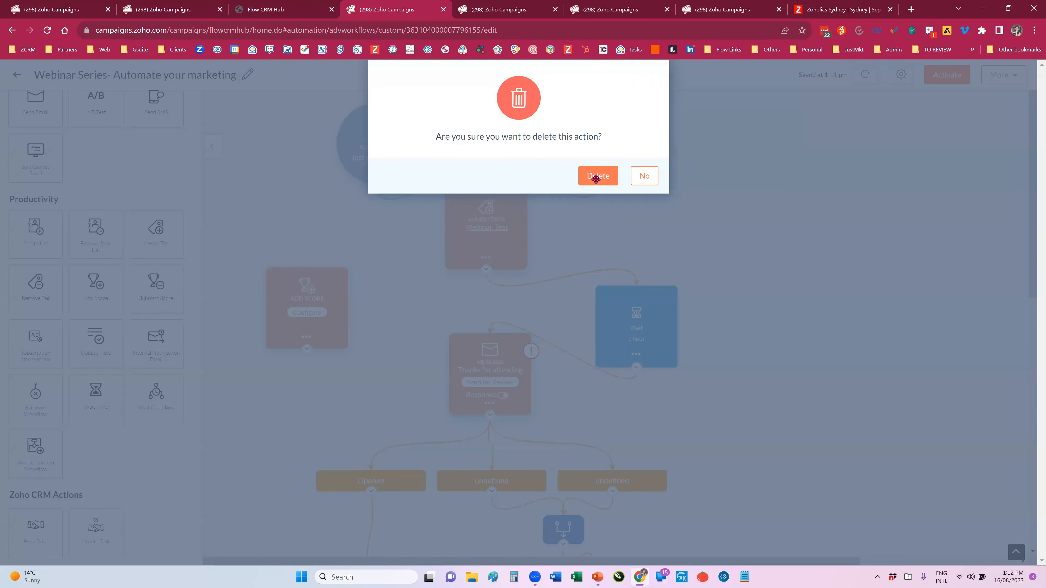
{"action": "left_click", "coordinate": [594, 178]}
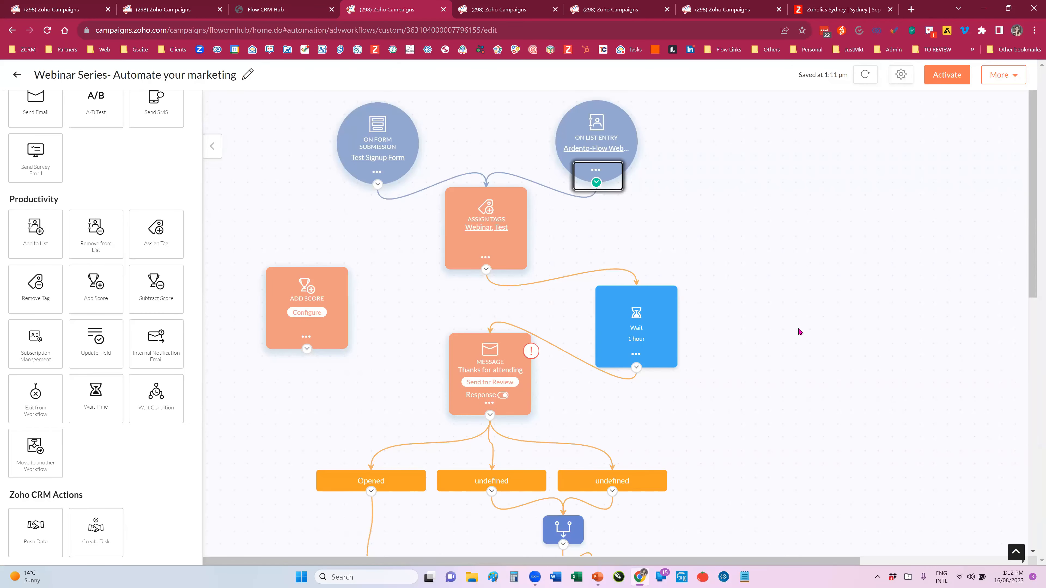
Step: Review the workflow's response branches, and open the email content of the Thanks for attending message for editing
{"action": "scroll", "coordinate": [779, 317], "scroll_direction": "down", "scroll_amount": 3}
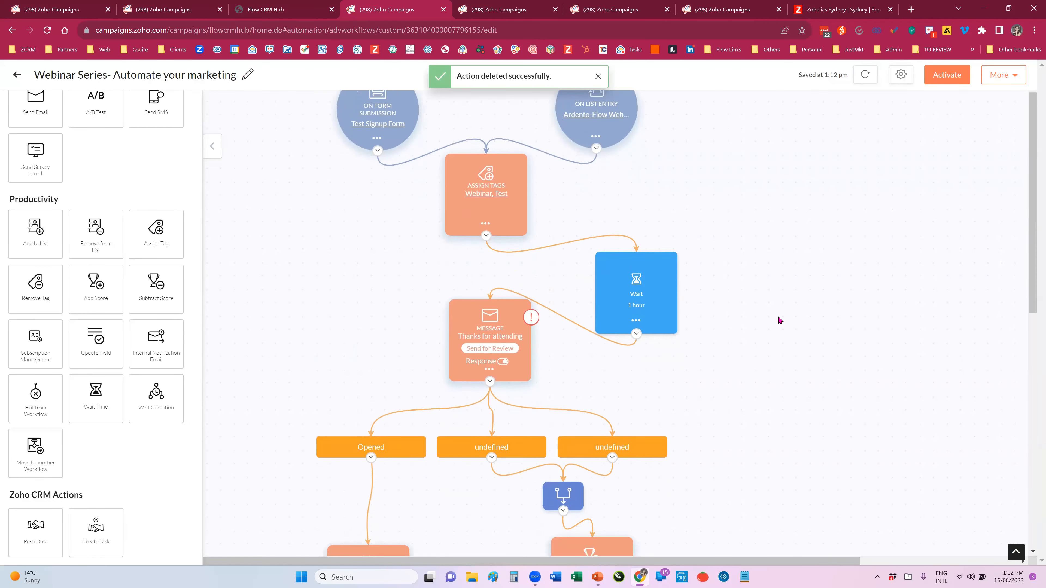
{"action": "scroll", "coordinate": [780, 320], "scroll_direction": "down", "scroll_amount": 3}
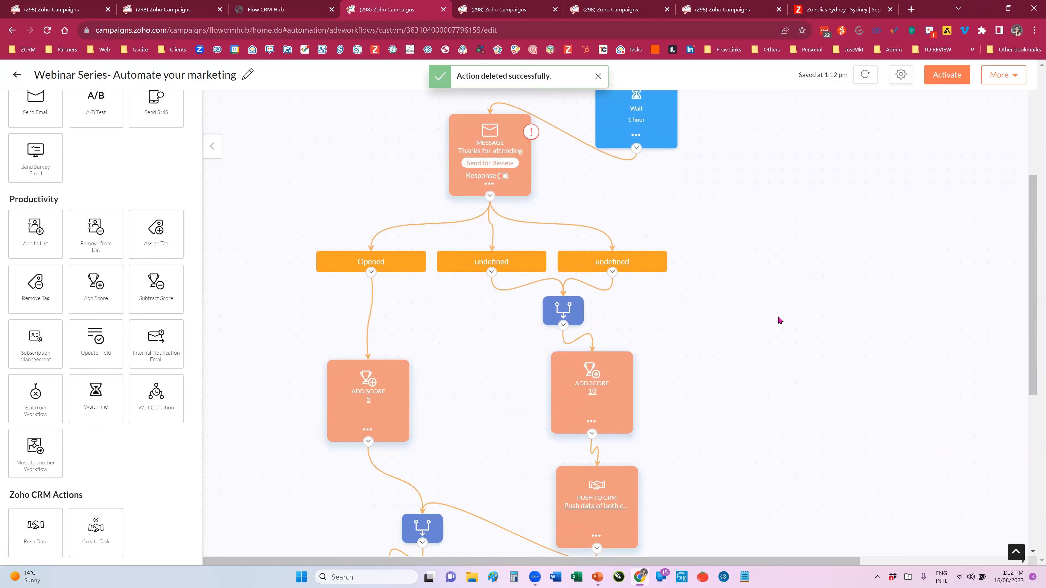
{"action": "scroll", "coordinate": [779, 320], "scroll_direction": "up", "scroll_amount": 1}
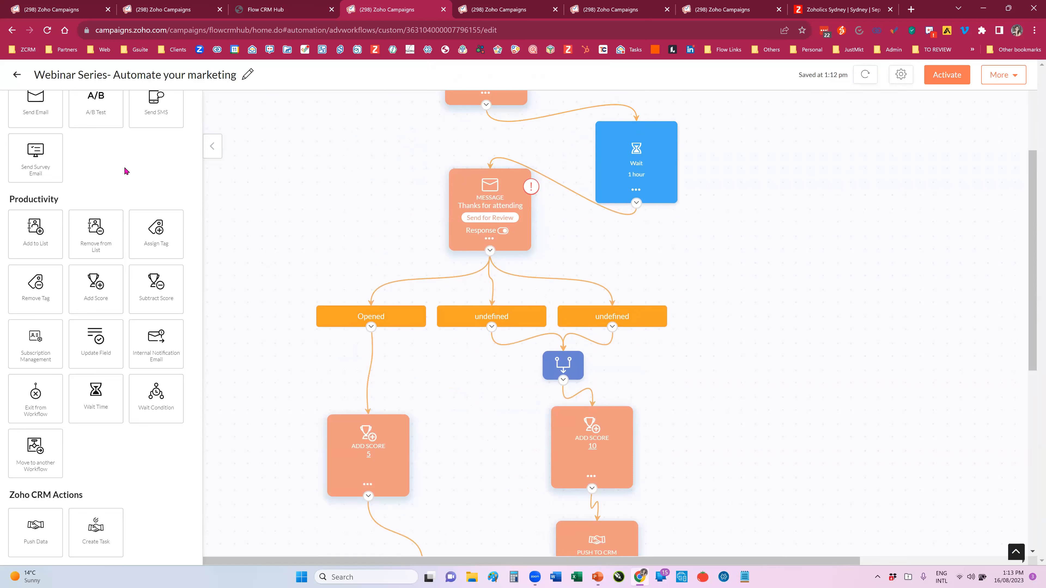
{"action": "scroll", "coordinate": [125, 171], "scroll_direction": "up", "scroll_amount": 3}
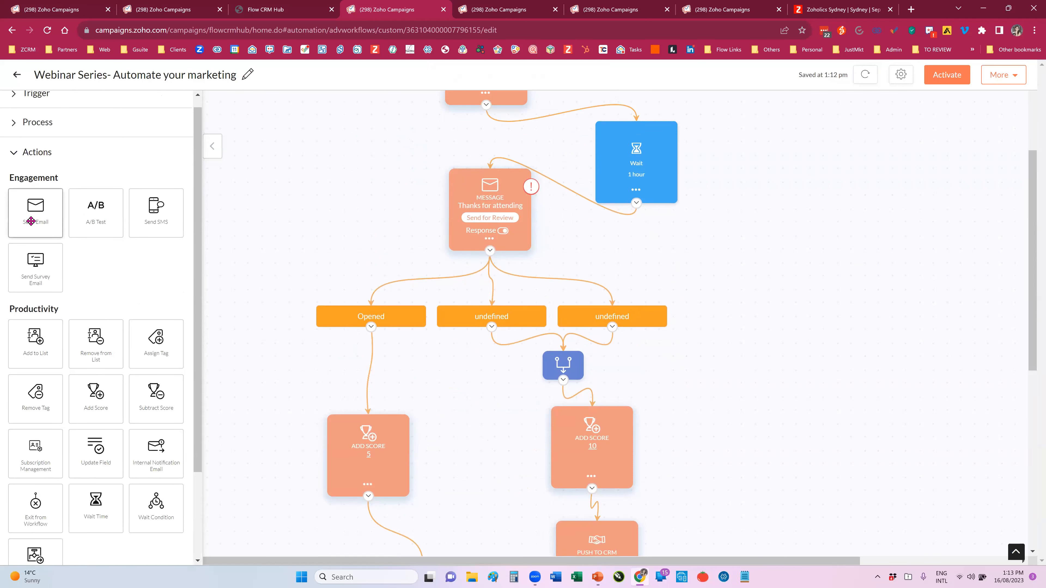
{"action": "left_click", "coordinate": [487, 211]}
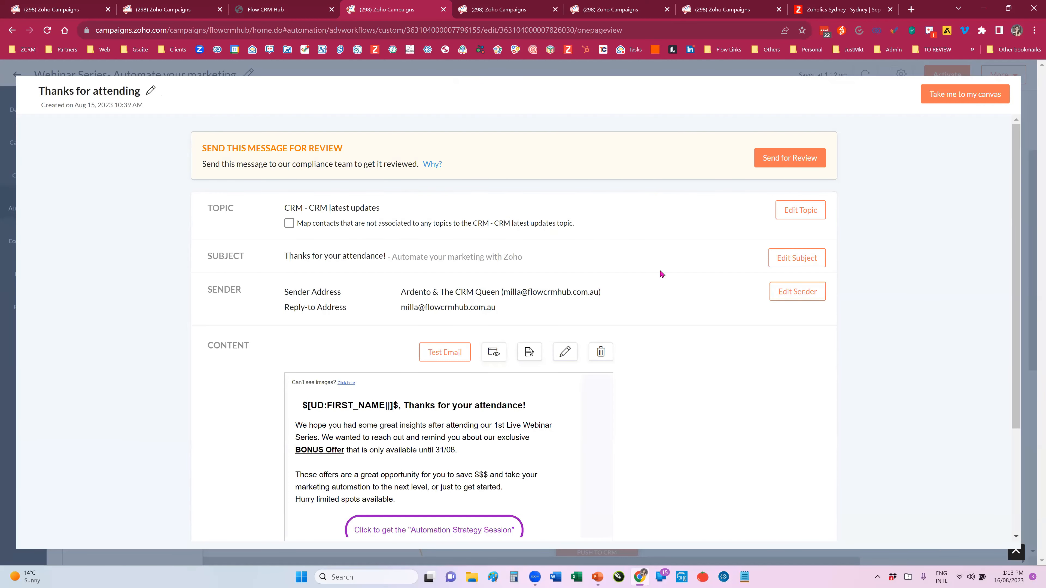
{"action": "scroll", "coordinate": [683, 285], "scroll_direction": "down", "scroll_amount": 3}
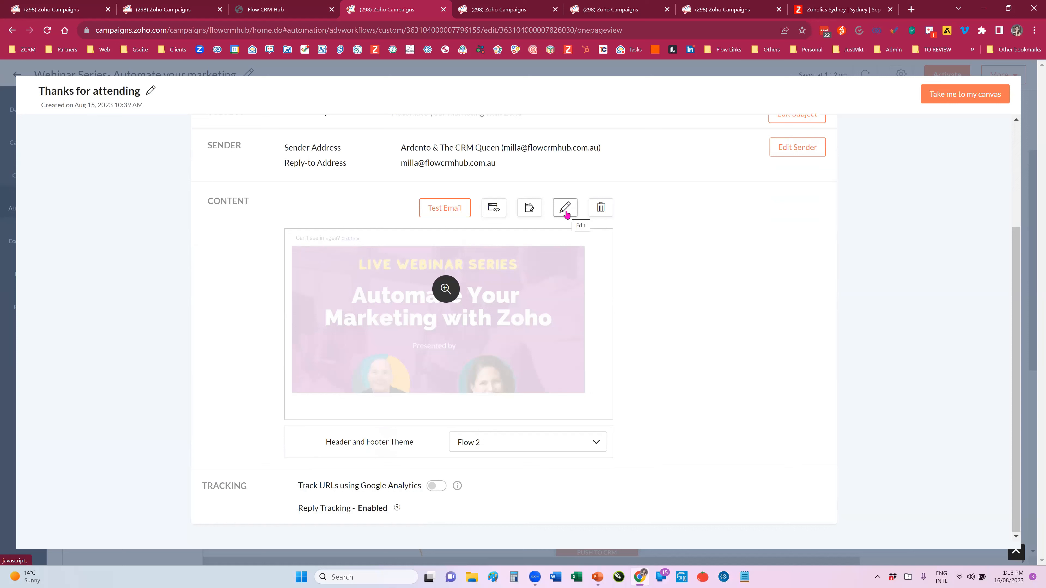
{"action": "left_click", "coordinate": [565, 210]}
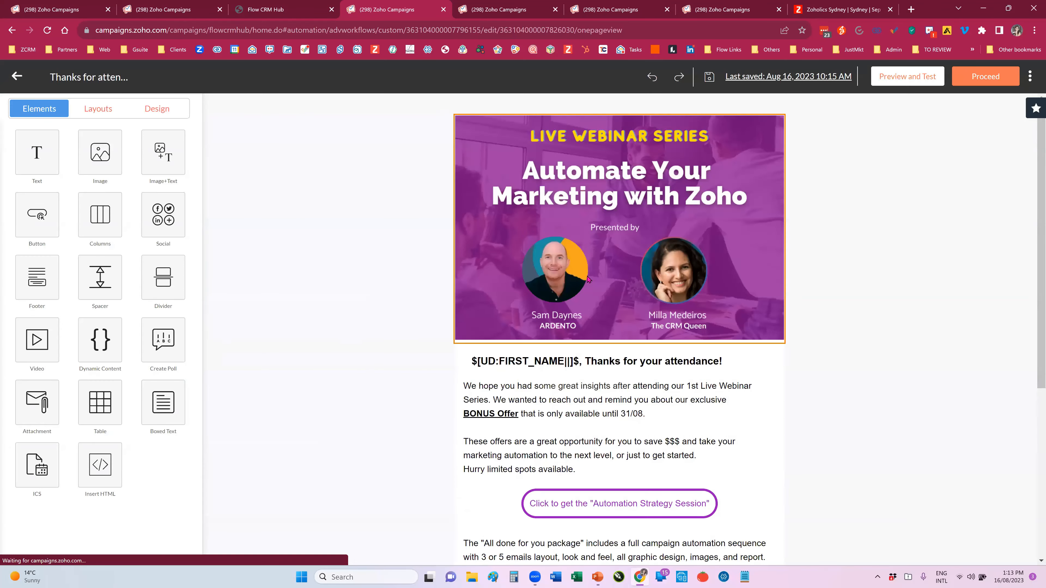
Step: Review the Thanks for attending email's layout and first-name merge tag, and proceed back to the message summary
{"action": "scroll", "coordinate": [588, 280], "scroll_direction": "down", "scroll_amount": 6}
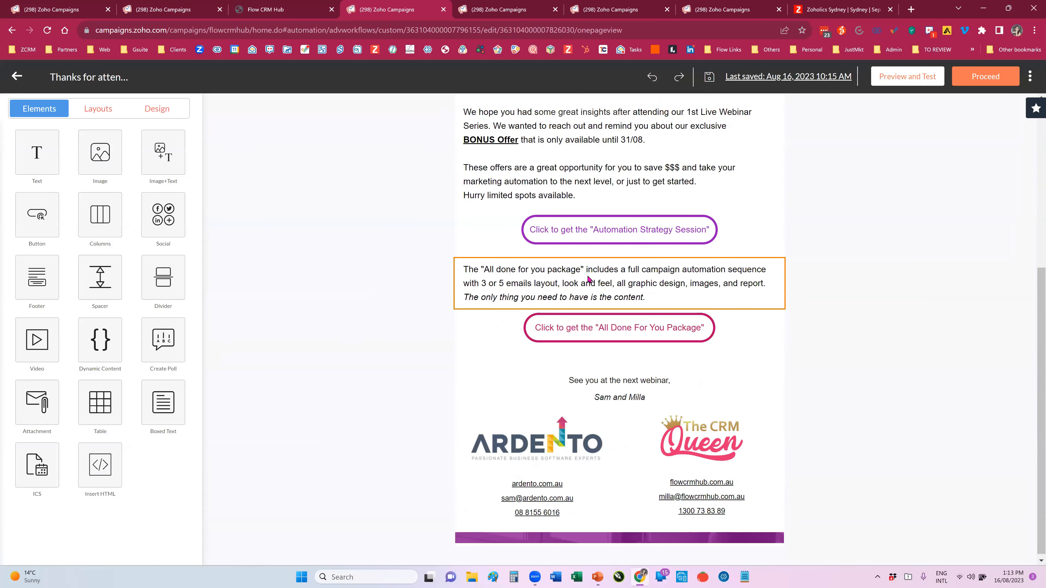
{"action": "scroll", "coordinate": [588, 280], "scroll_direction": "up", "scroll_amount": 6}
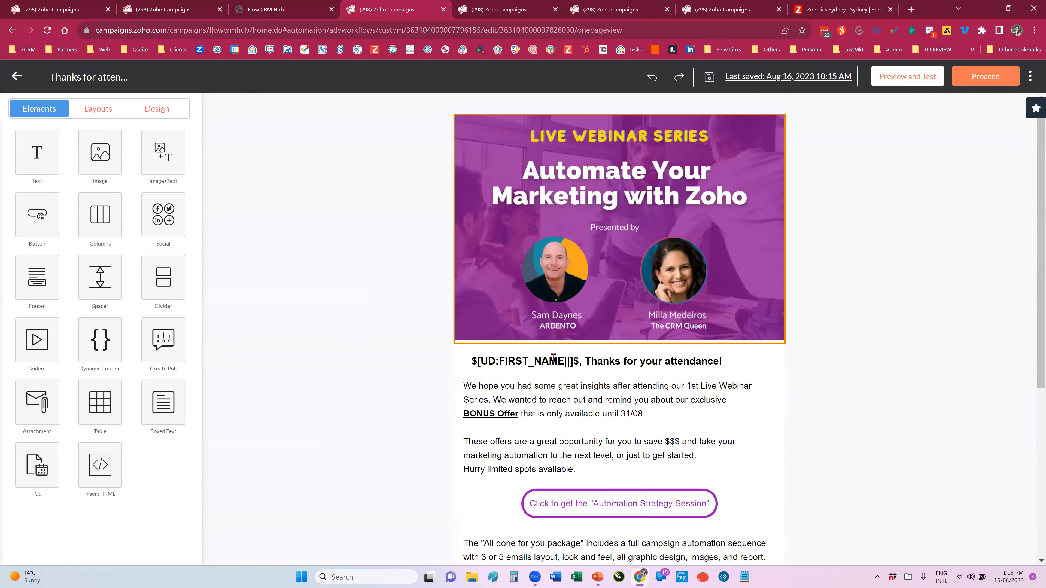
{"action": "left_click", "coordinate": [580, 363]}
{"action": "left_click_drag", "start_coordinate": [580, 363], "coordinate": [468, 366]}
{"action": "left_click", "coordinate": [402, 359]}
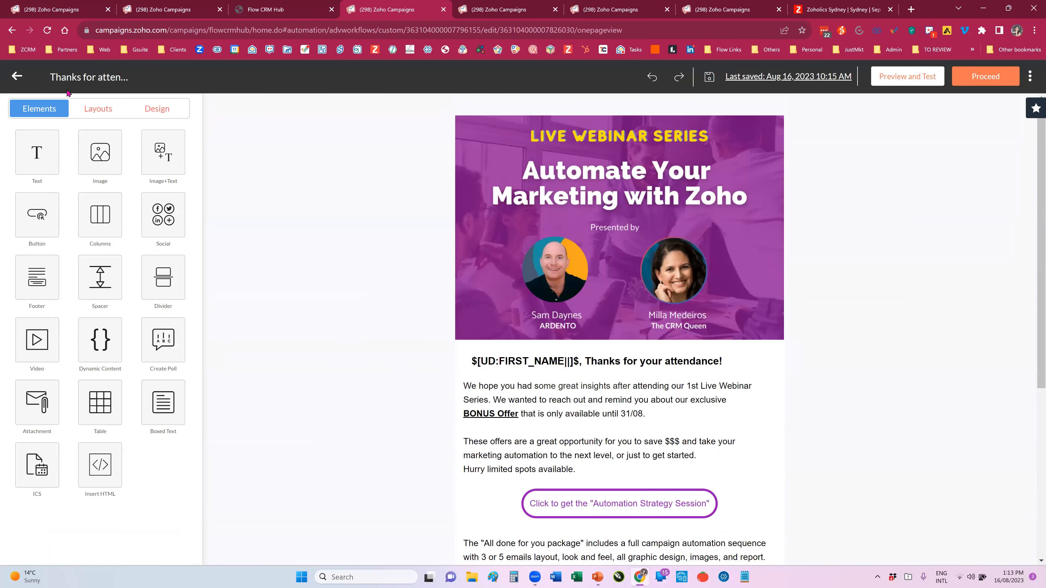
{"action": "left_click", "coordinate": [990, 78]}
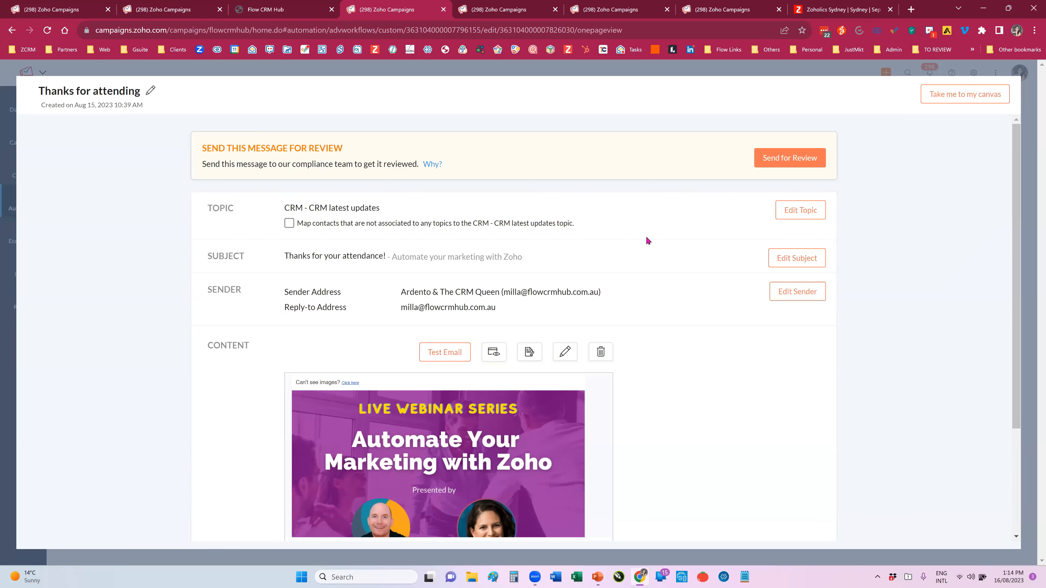
Step: Enable mapping of contacts without any topic to the CRM - CRM latest updates topic, and send the Thanks for attending message for review
{"action": "scroll", "coordinate": [647, 289], "scroll_direction": "down", "scroll_amount": 2}
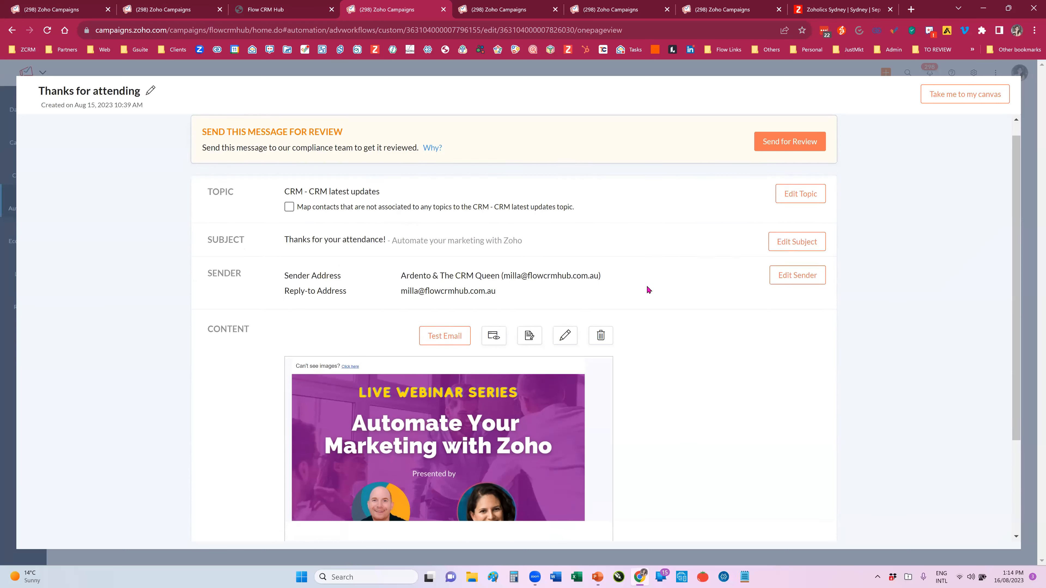
{"action": "scroll", "coordinate": [649, 288], "scroll_direction": "up", "scroll_amount": 2}
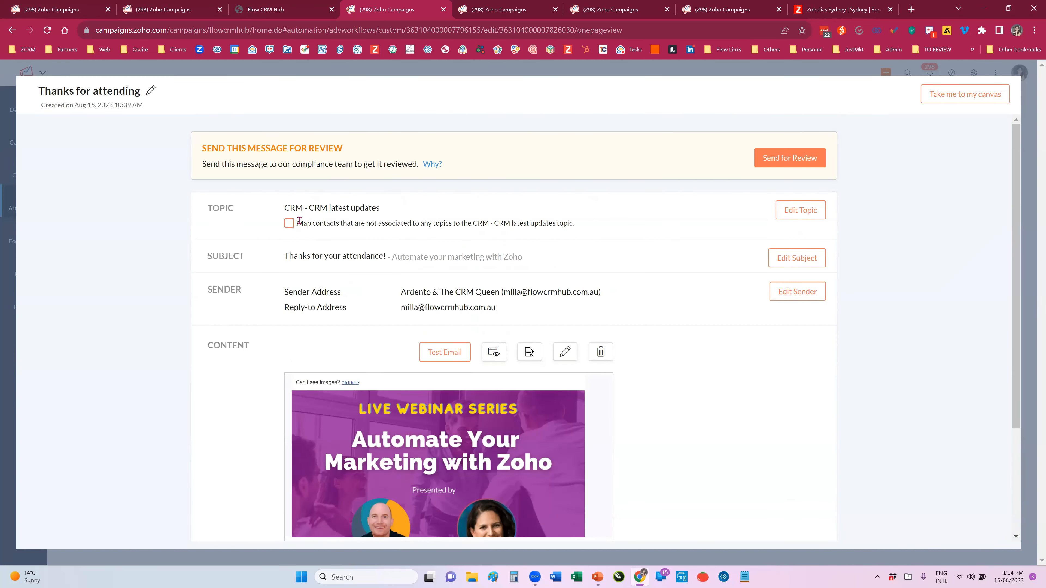
{"action": "left_click_drag", "start_coordinate": [296, 223], "coordinate": [452, 225]}
{"action": "left_click", "coordinate": [377, 238]}
{"action": "triple_click", "coordinate": [268, 145]}
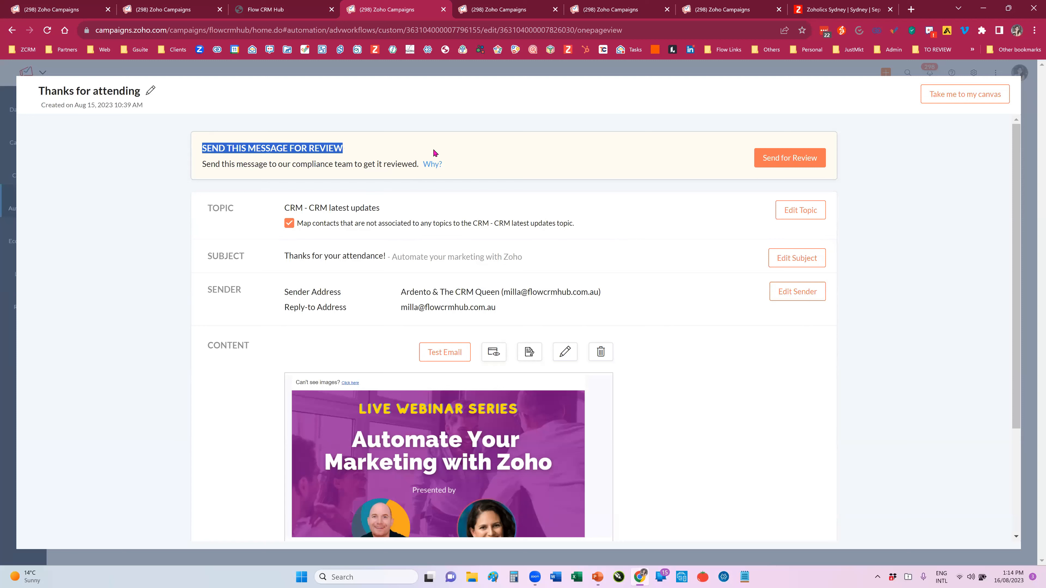
{"action": "left_click", "coordinate": [787, 158]}
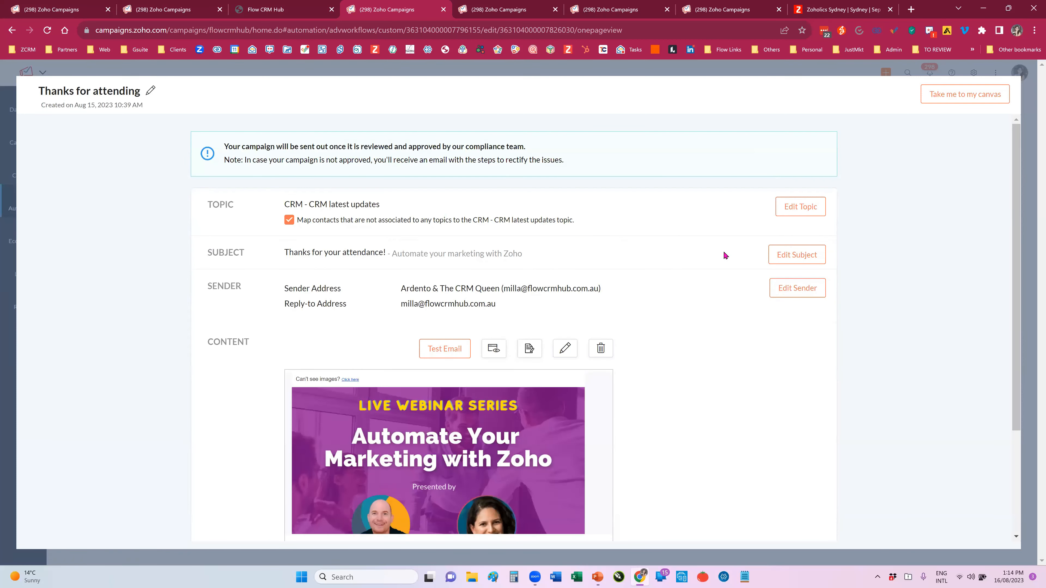
Step: Examine the predefined and user-created header and footer themes available for the message content
{"action": "scroll", "coordinate": [723, 254], "scroll_direction": "down", "scroll_amount": 3}
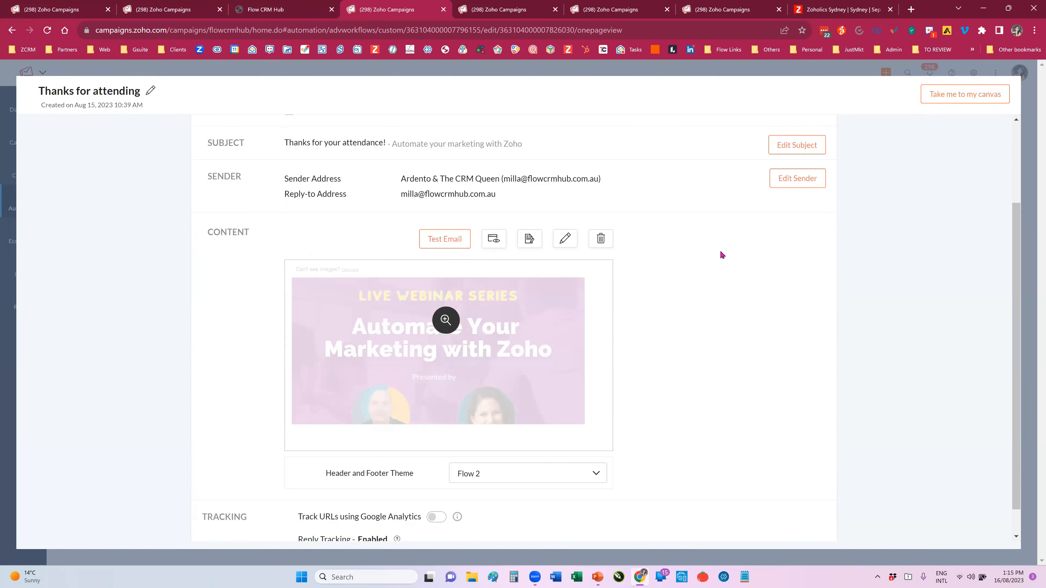
{"action": "scroll", "coordinate": [722, 254], "scroll_direction": "down", "scroll_amount": 1}
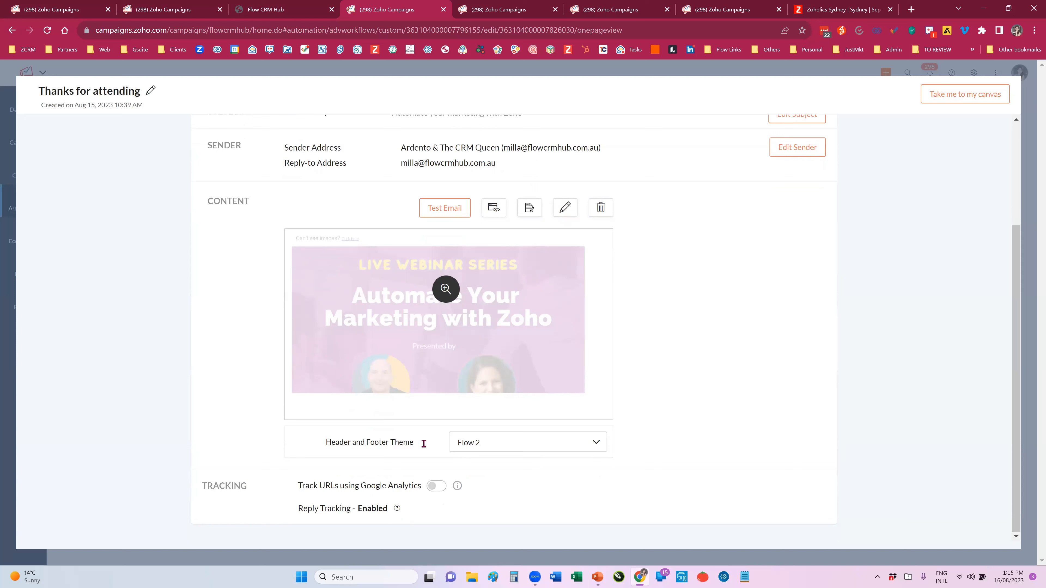
{"action": "left_click_drag", "start_coordinate": [327, 439], "coordinate": [417, 449]}
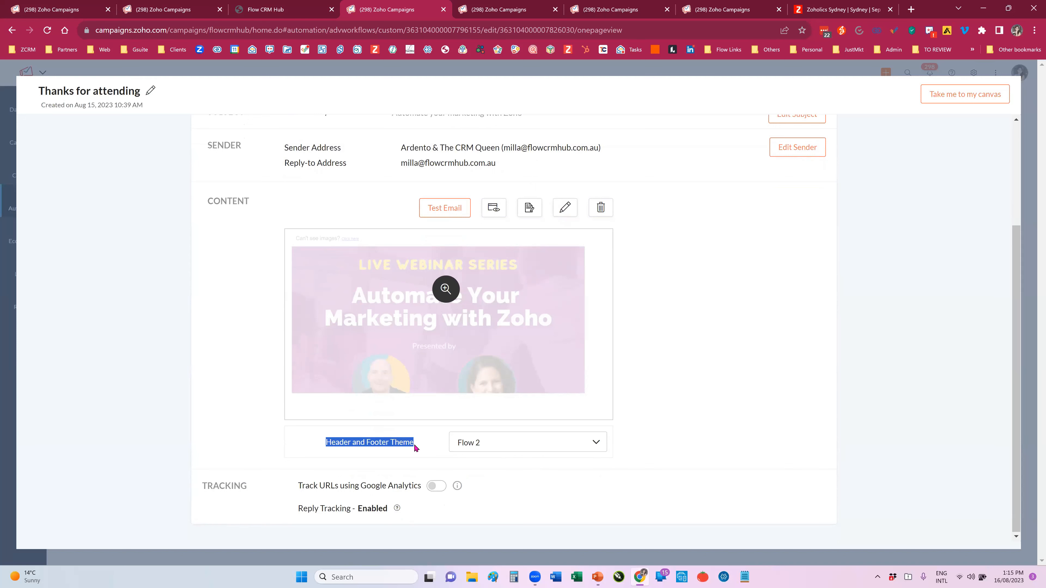
{"action": "left_click", "coordinate": [327, 444]}
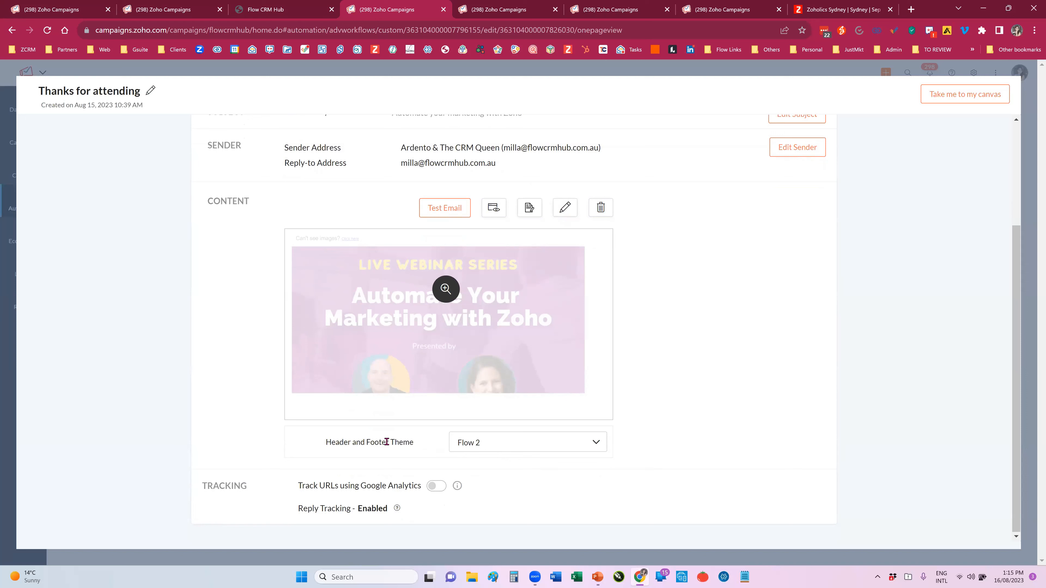
{"action": "left_click", "coordinate": [510, 447]}
{"action": "scroll", "coordinate": [520, 484], "scroll_direction": "down", "scroll_amount": 1}
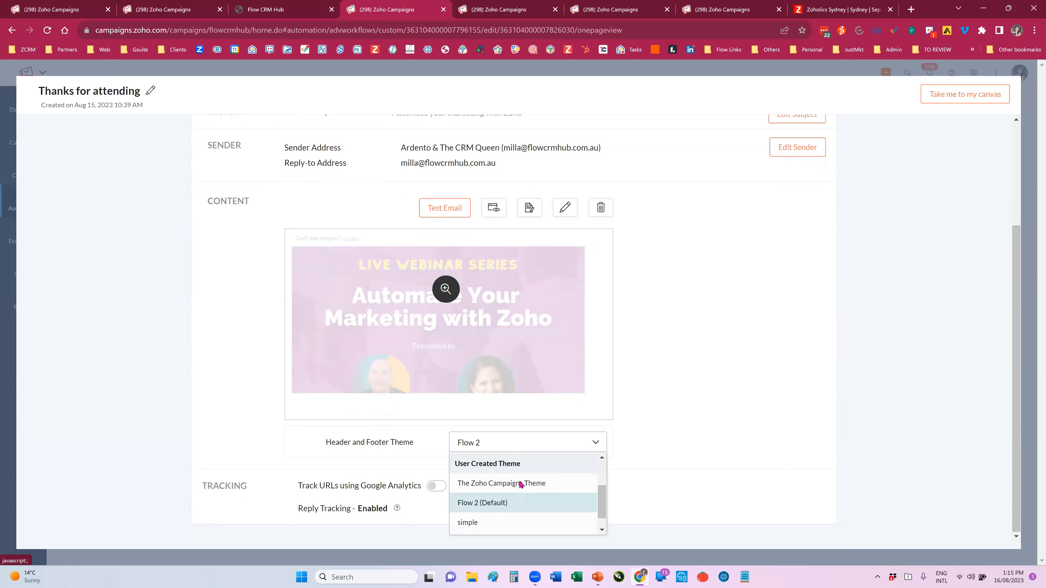
{"action": "scroll", "coordinate": [520, 484], "scroll_direction": "down", "scroll_amount": 1}
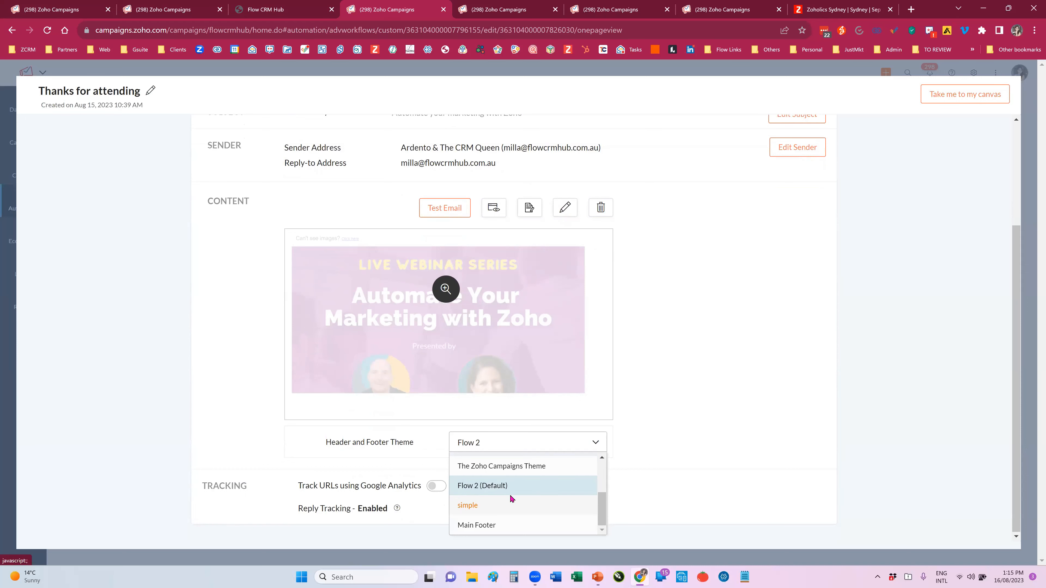
{"action": "scroll", "coordinate": [510, 498], "scroll_direction": "up", "scroll_amount": 2}
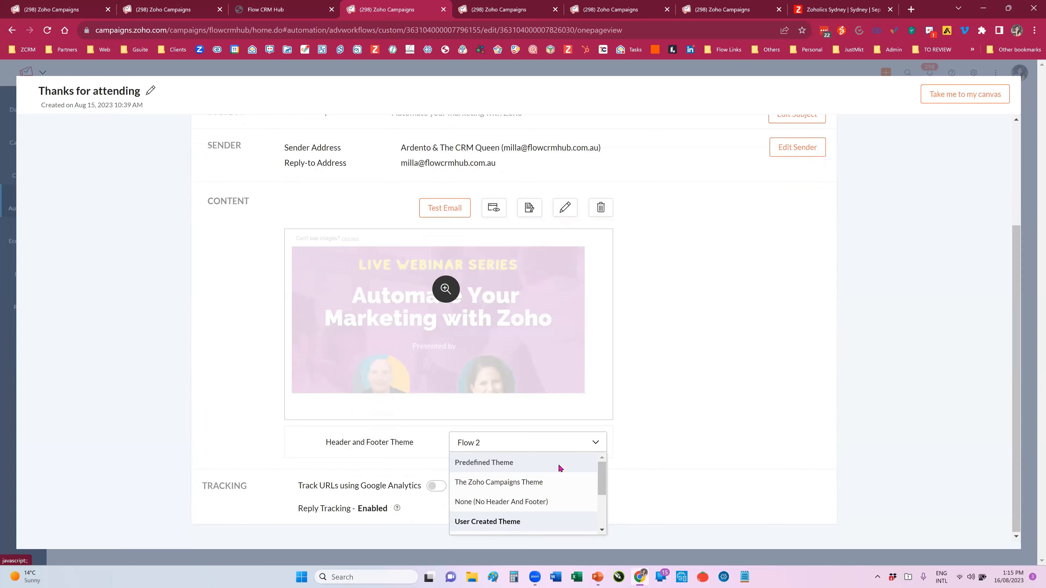
{"action": "left_click", "coordinate": [619, 448]}
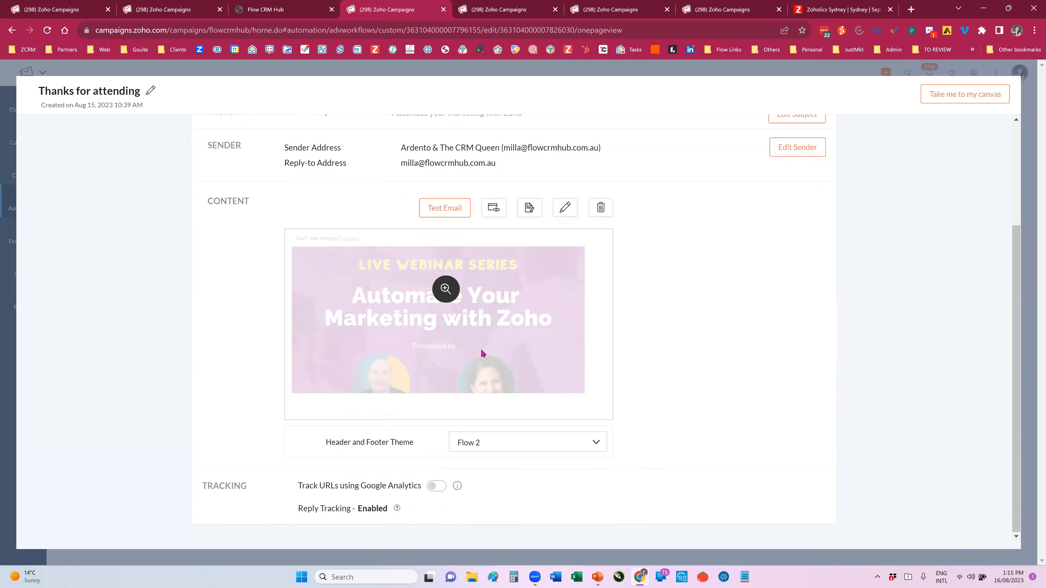
{"action": "left_click_drag", "start_coordinate": [325, 447], "coordinate": [489, 447]}
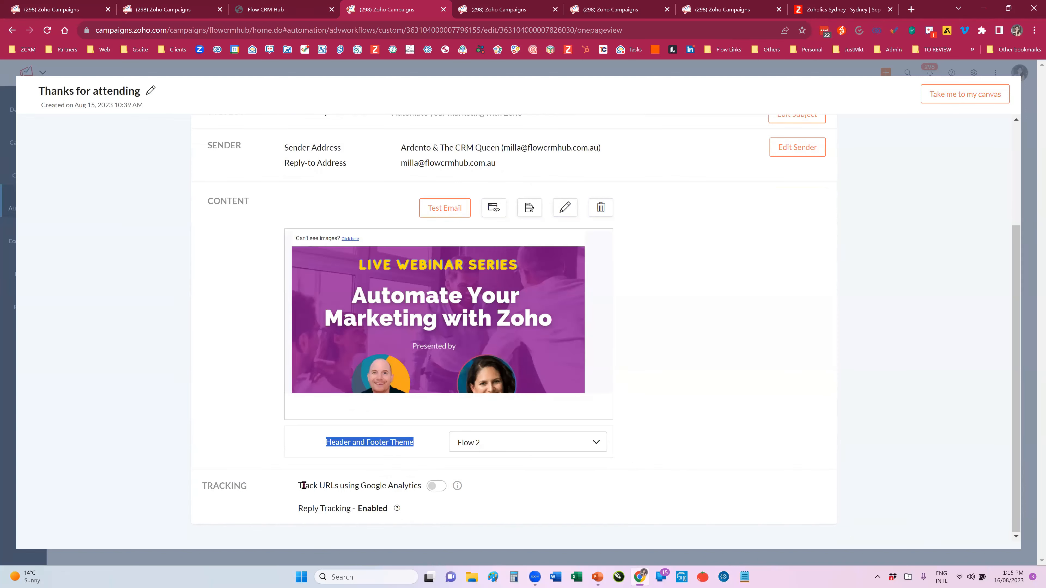
Step: Check the explanation of the message's Google Analytics URL tracking option, and return to the workflow canvas
{"action": "left_click_drag", "start_coordinate": [298, 486], "coordinate": [355, 487]}
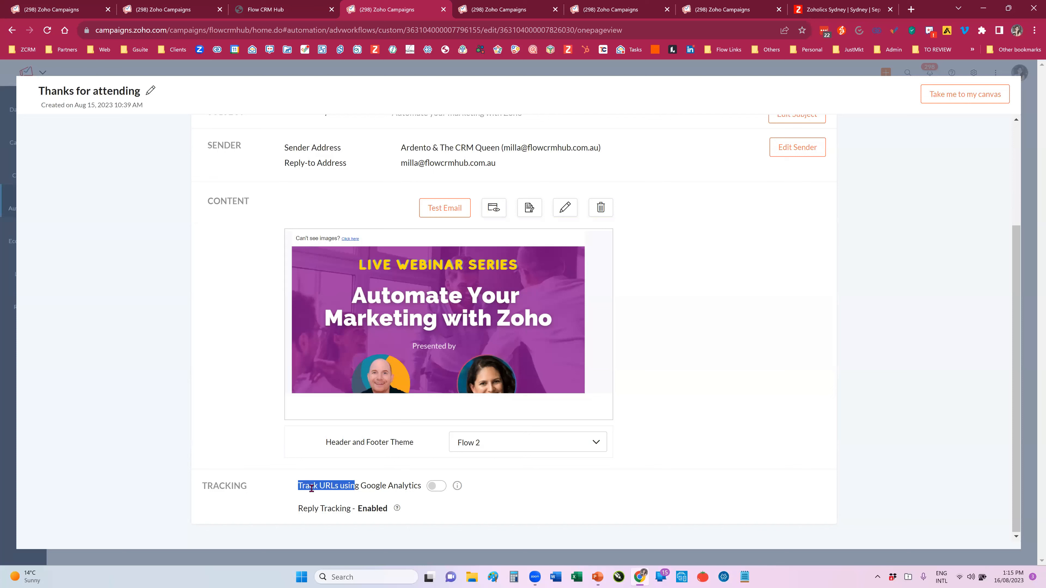
{"action": "left_click", "coordinate": [364, 487]}
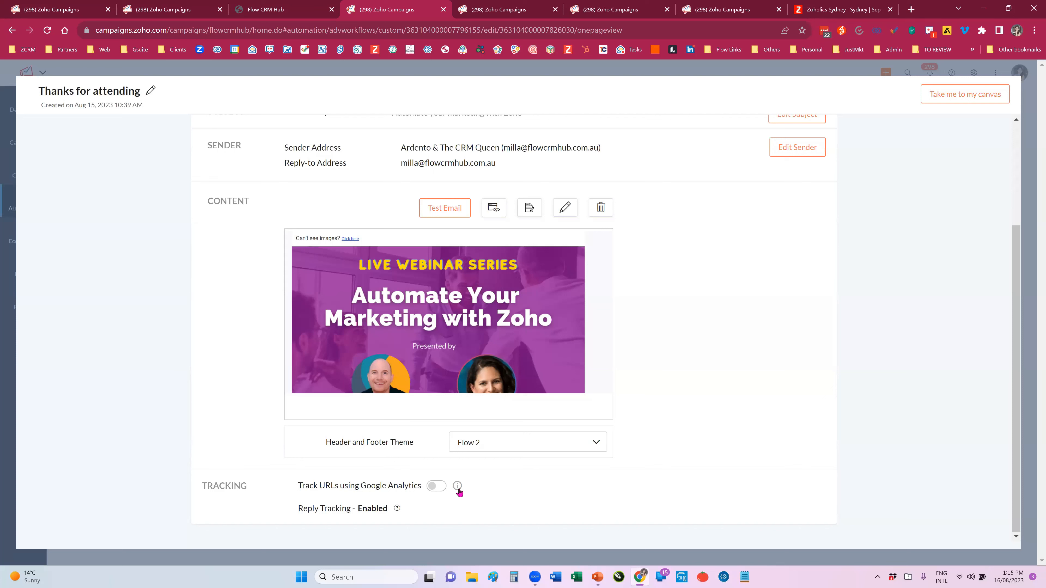
{"action": "mouse_move", "coordinate": [458, 488]}
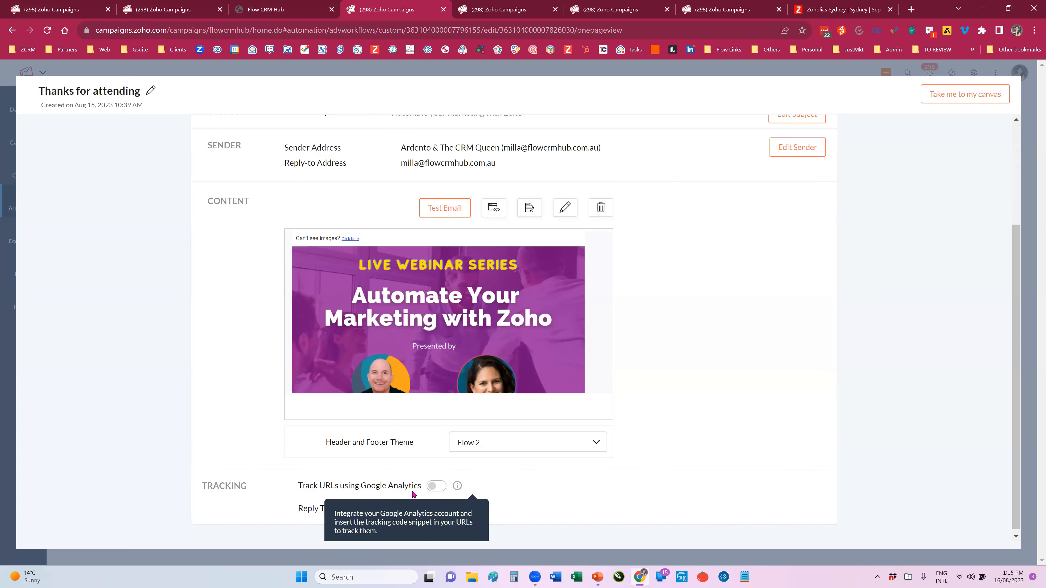
{"action": "left_click_drag", "start_coordinate": [361, 487], "coordinate": [427, 491]}
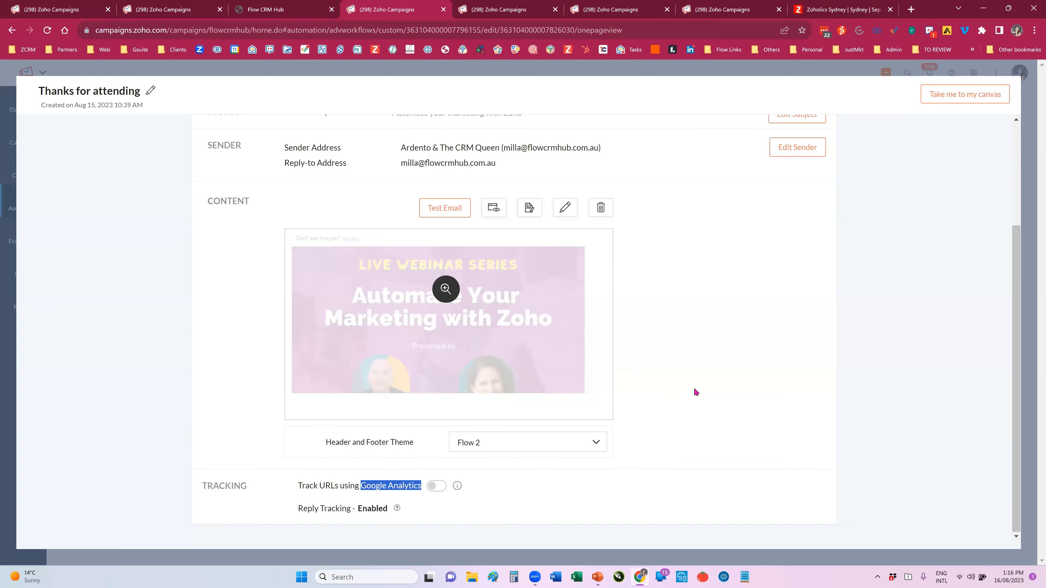
{"action": "scroll", "coordinate": [670, 386], "scroll_direction": "up", "scroll_amount": 1}
{"action": "scroll", "coordinate": [670, 386], "scroll_direction": "up", "scroll_amount": 3}
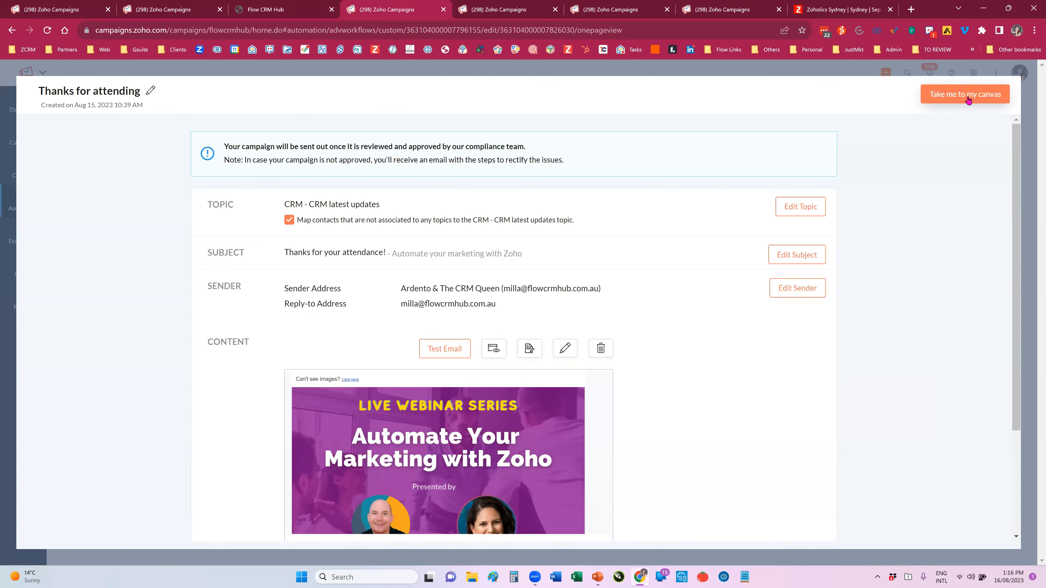
{"action": "left_click", "coordinate": [947, 99]}
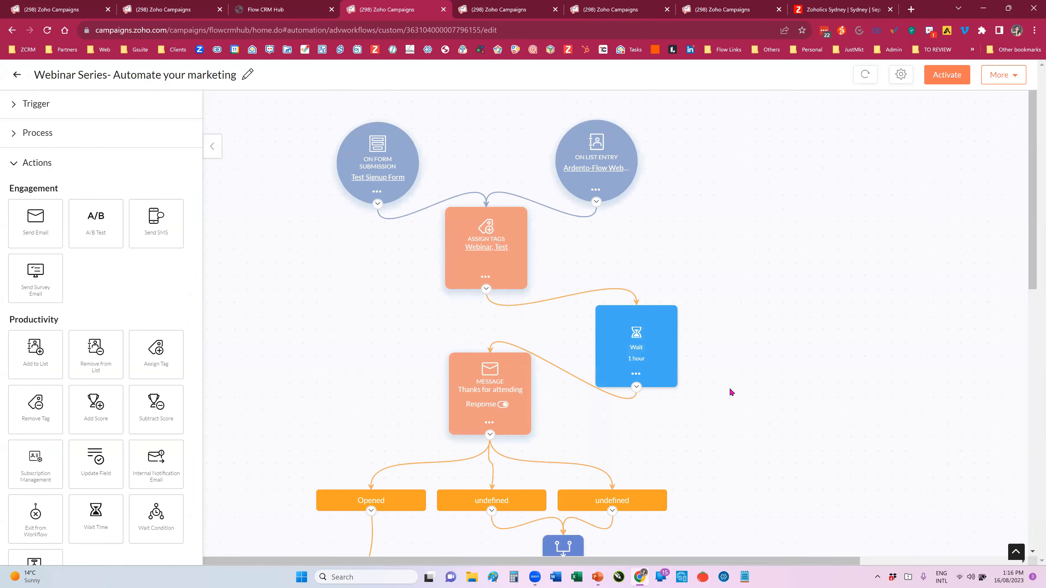
Step: Examine the workflow from the Thanks for attending response branches through scoring, the CRM push and waits to the last message
{"action": "scroll", "coordinate": [729, 392], "scroll_direction": "down", "scroll_amount": 3}
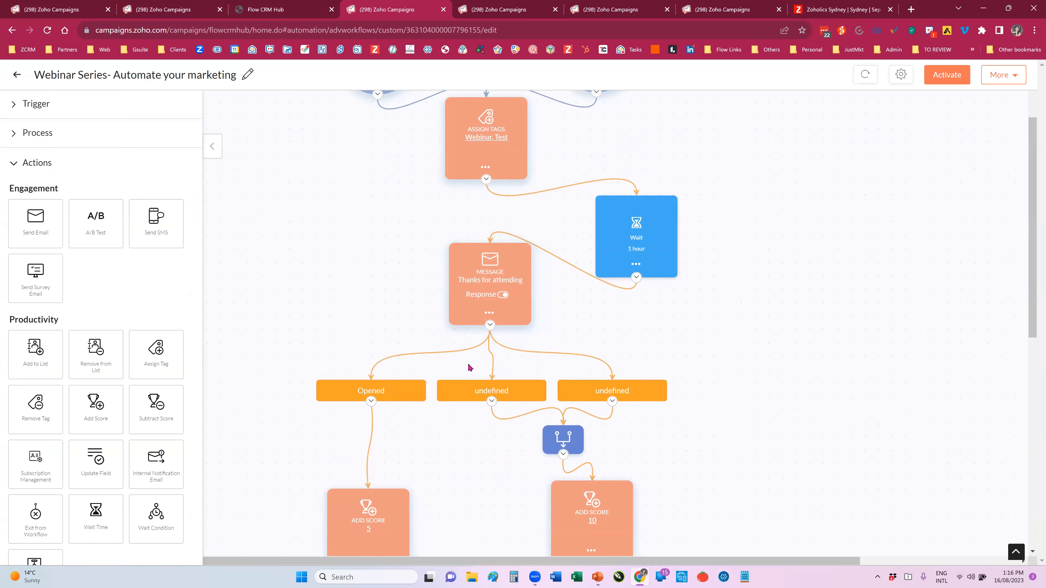
{"action": "scroll", "coordinate": [469, 367], "scroll_direction": "down", "scroll_amount": 1}
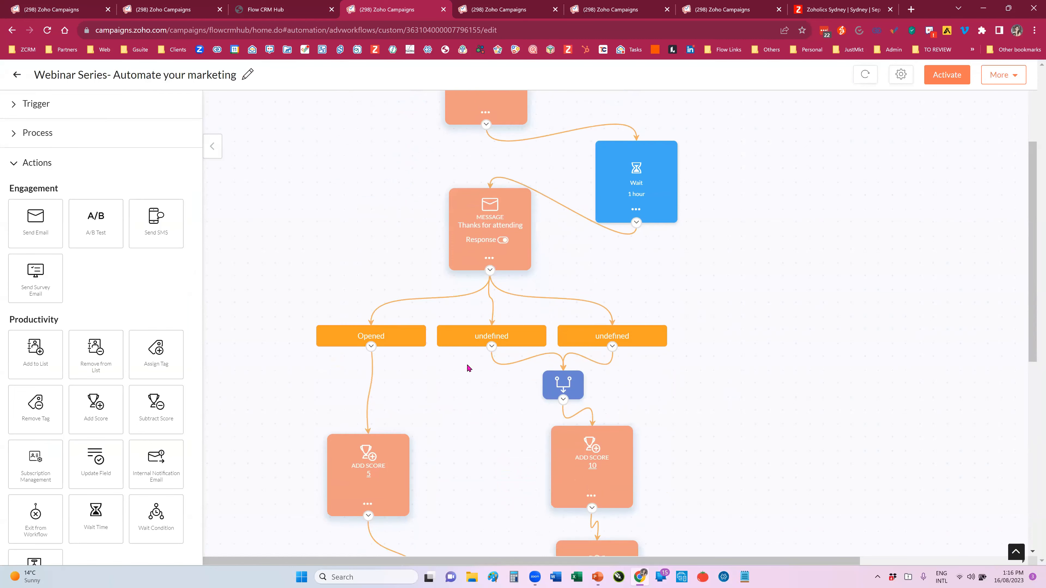
{"action": "scroll", "coordinate": [468, 368], "scroll_direction": "down", "scroll_amount": 1}
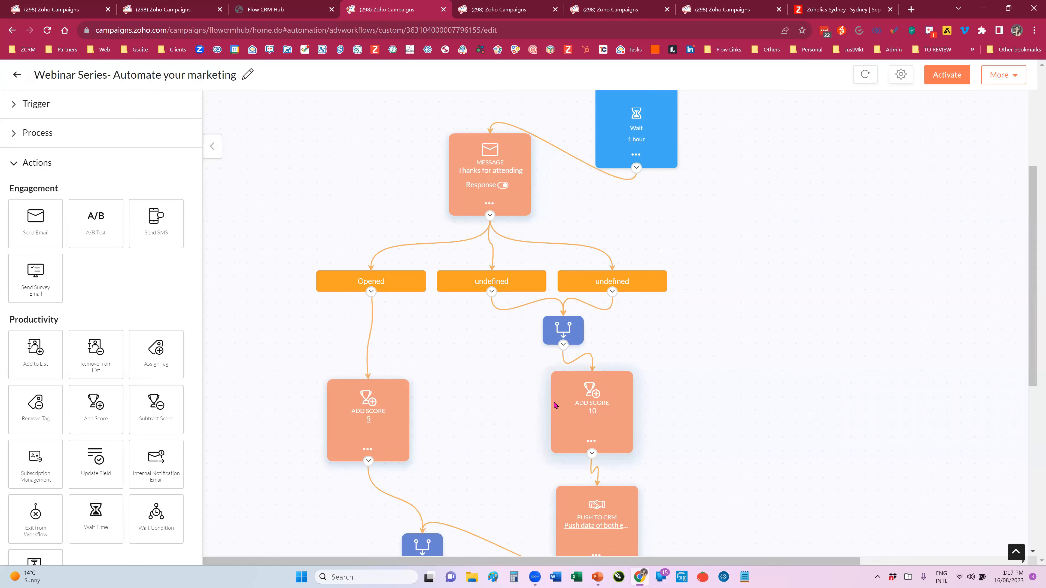
{"action": "scroll", "coordinate": [373, 366], "scroll_direction": "down", "scroll_amount": 3}
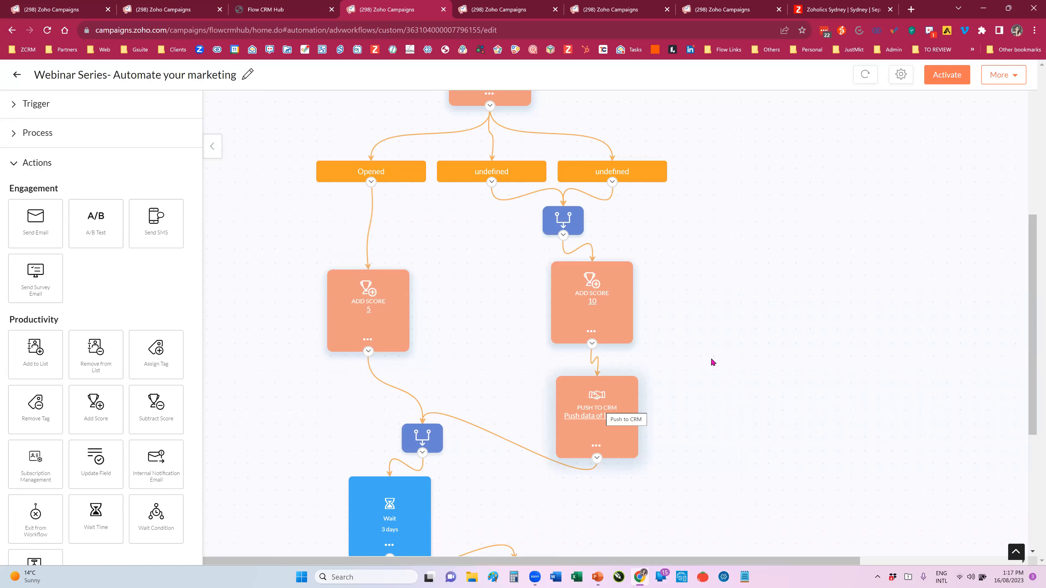
{"action": "scroll", "coordinate": [737, 389], "scroll_direction": "down", "scroll_amount": 5}
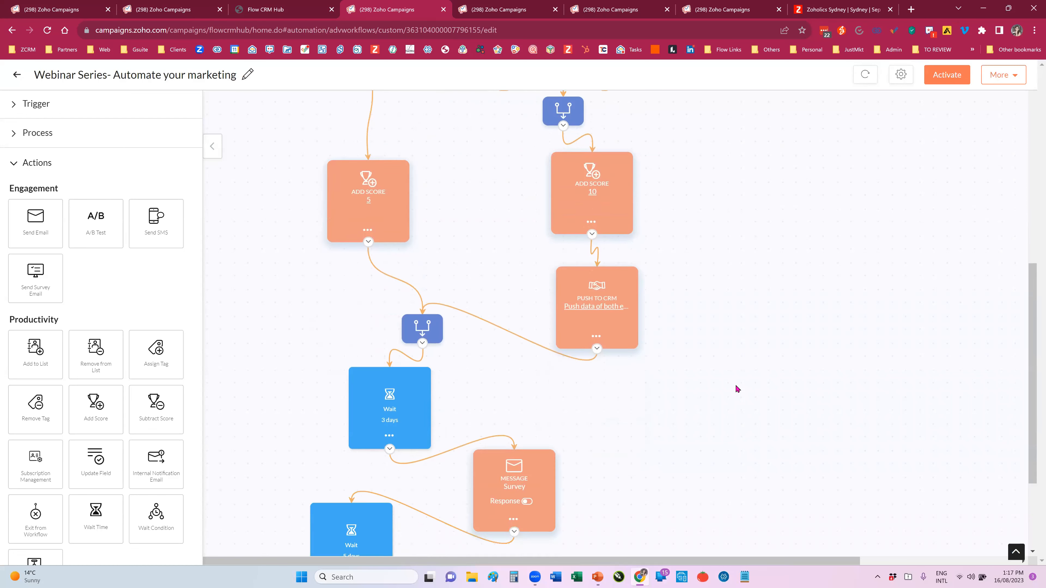
{"action": "scroll", "coordinate": [735, 386], "scroll_direction": "down", "scroll_amount": 1}
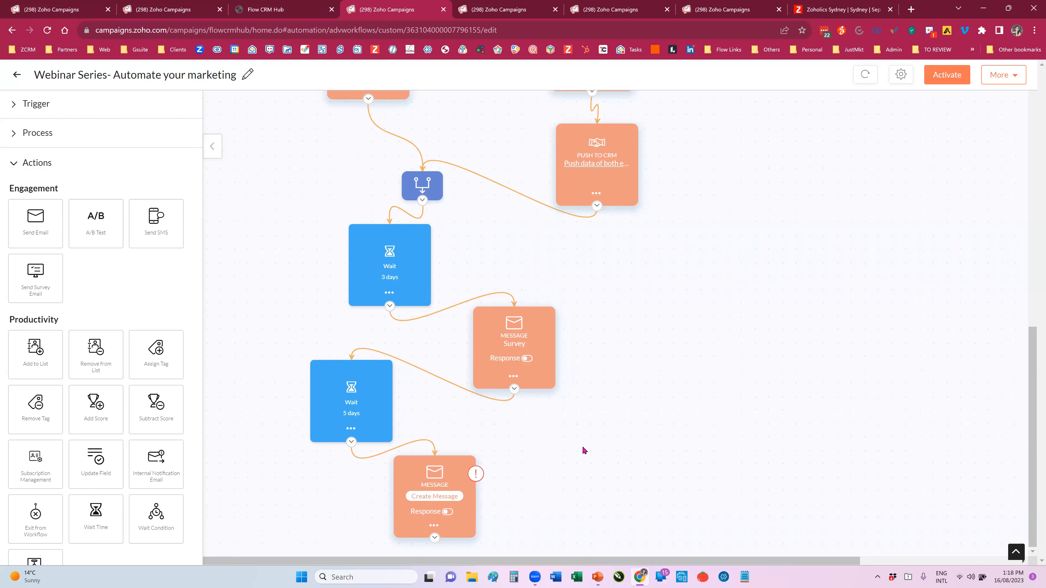
Step: Try to activate the Webinar Series workflow, and dismiss the list of incomplete elements
{"action": "mouse_move", "coordinate": [477, 476]}
{"action": "left_click", "coordinate": [951, 79]}
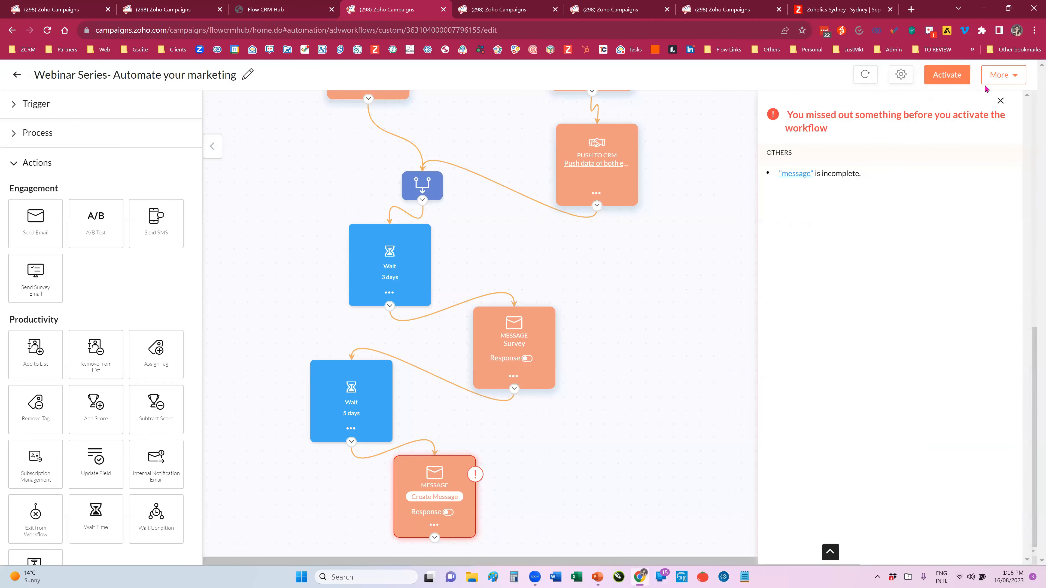
{"action": "left_click", "coordinate": [1001, 101]}
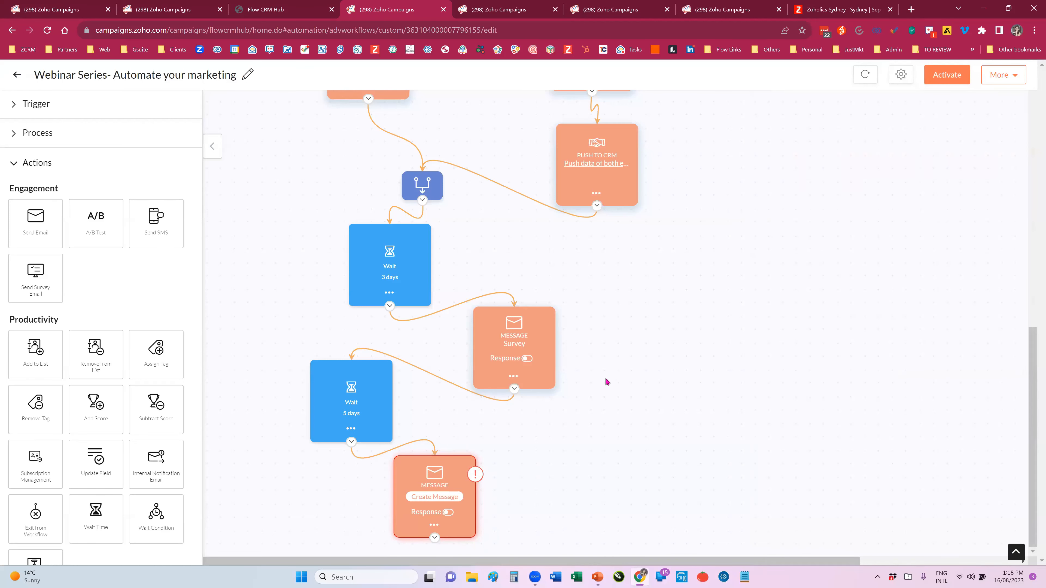